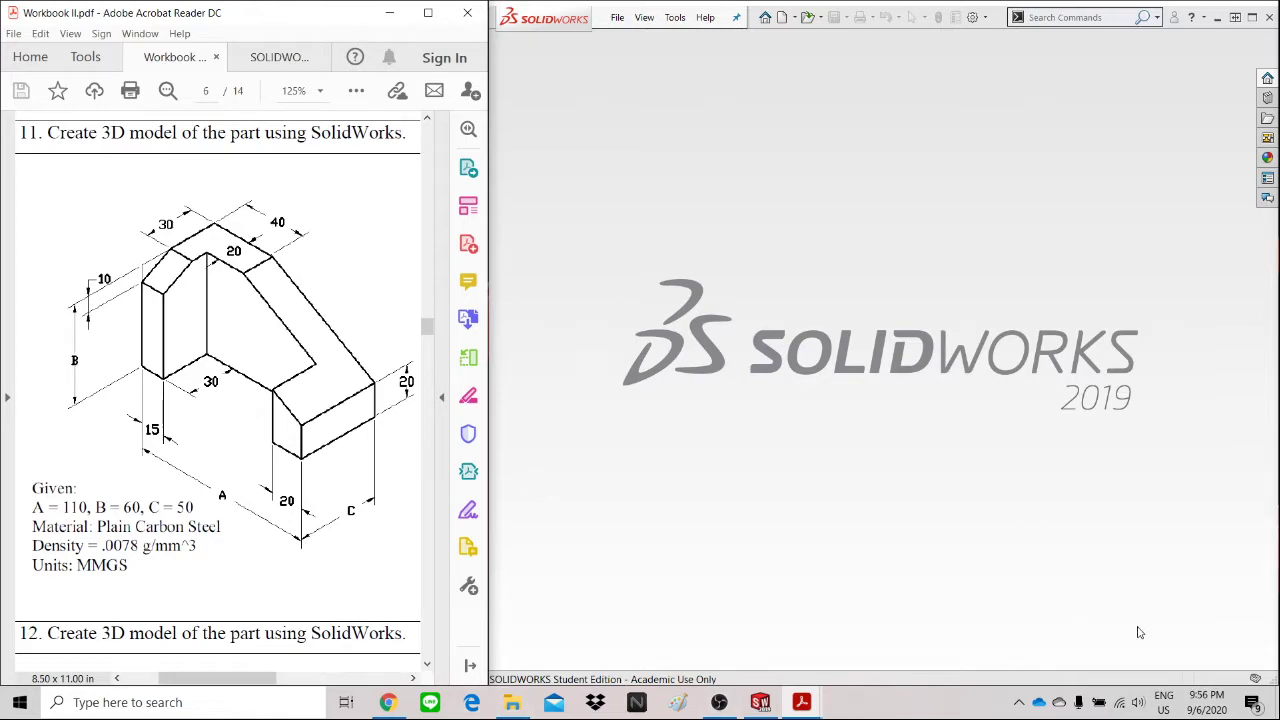
Step: Create a new part document and start a sketch on the Front Plane
{"action": "left_click", "coordinate": [783, 17]}
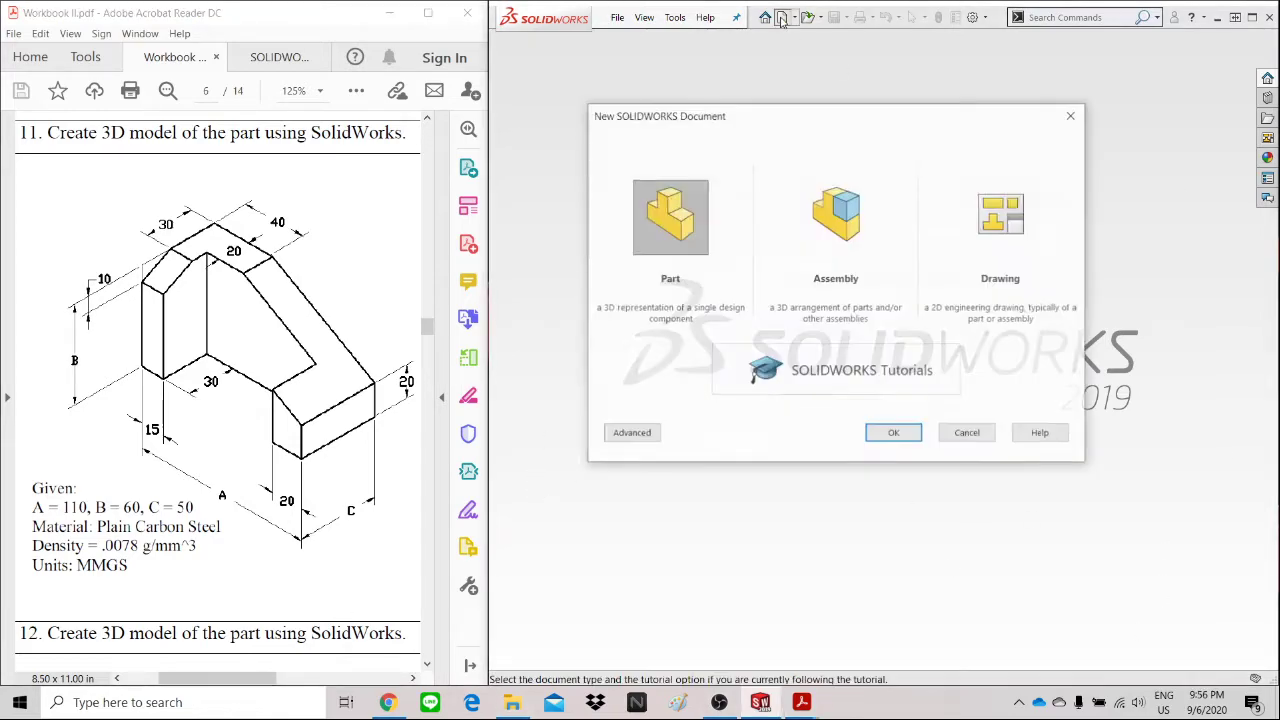
{"action": "left_click", "coordinate": [890, 437]}
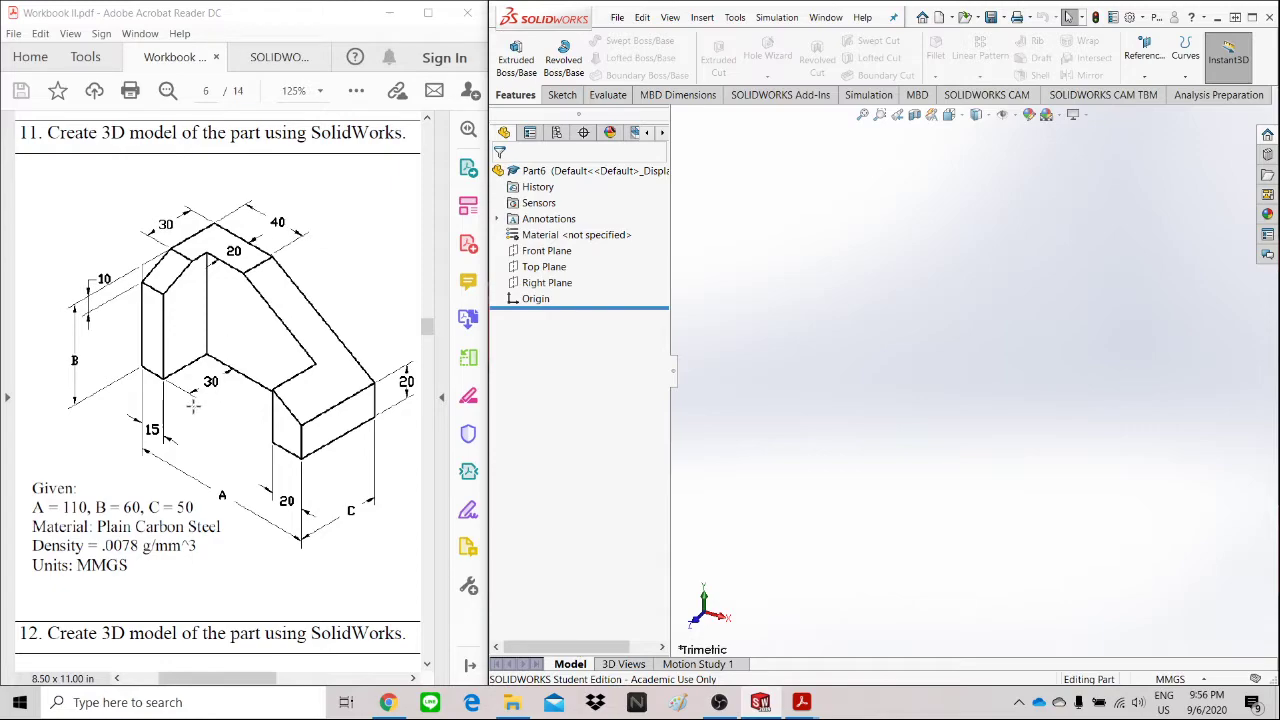
{"action": "left_click", "coordinate": [546, 250]}
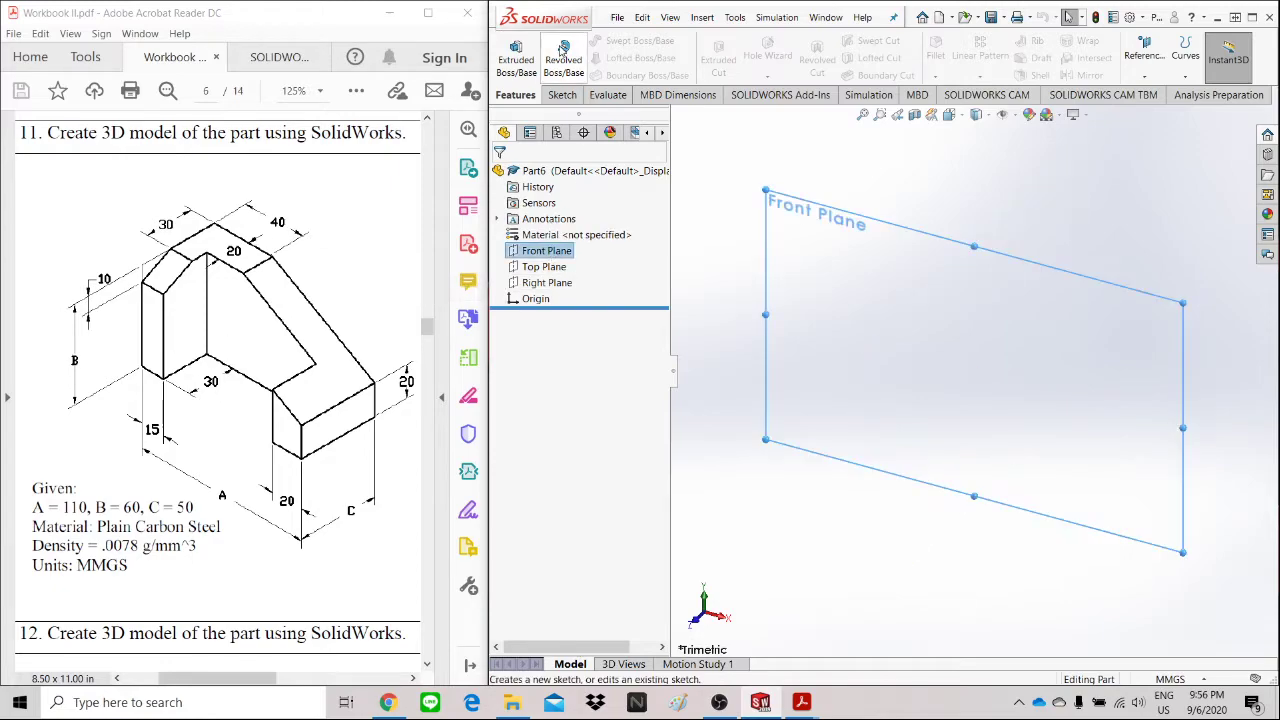
{"action": "left_click", "coordinate": [561, 94]}
{"action": "left_click", "coordinate": [508, 50]}
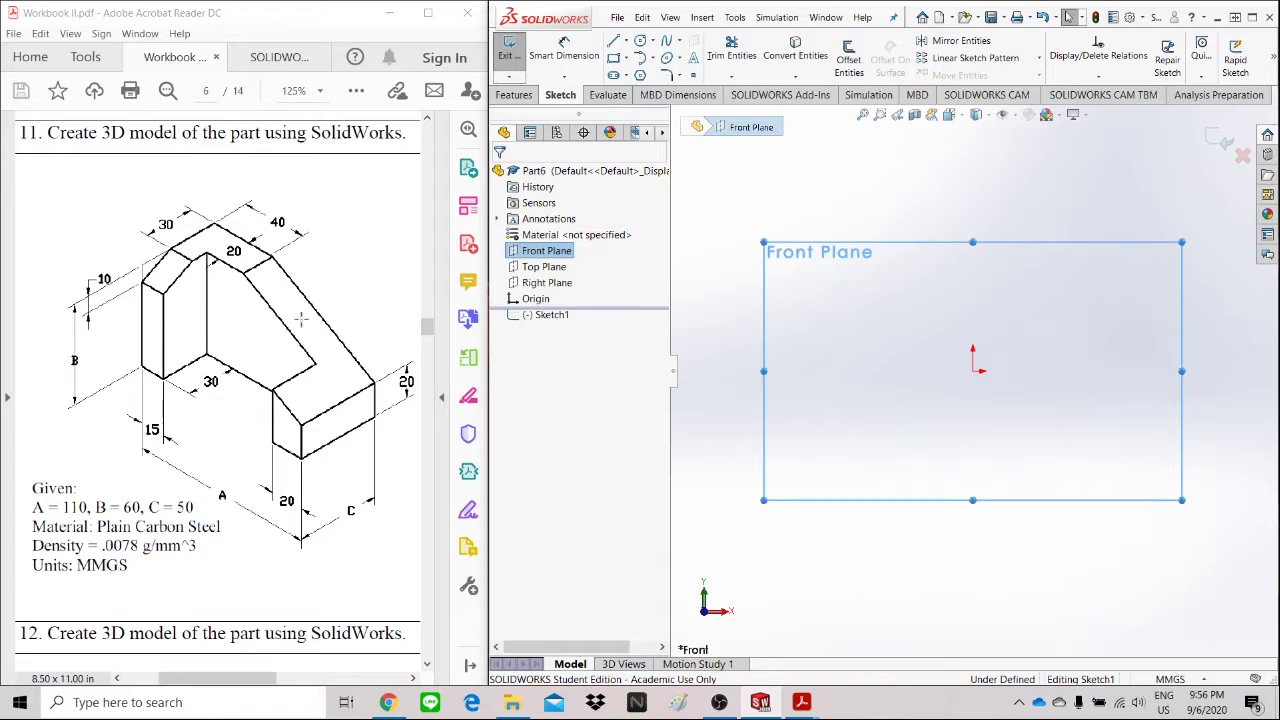
{"action": "left_click", "coordinate": [613, 57]}
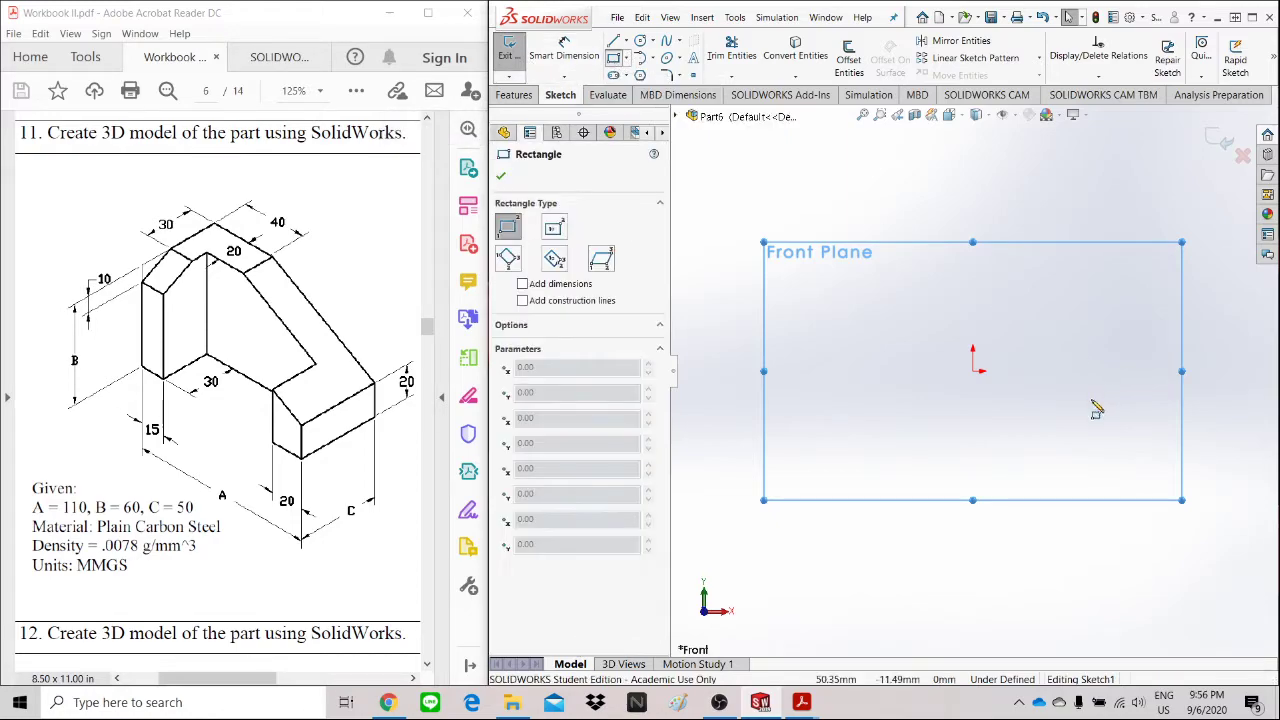
{"action": "left_click", "coordinate": [972, 370]}
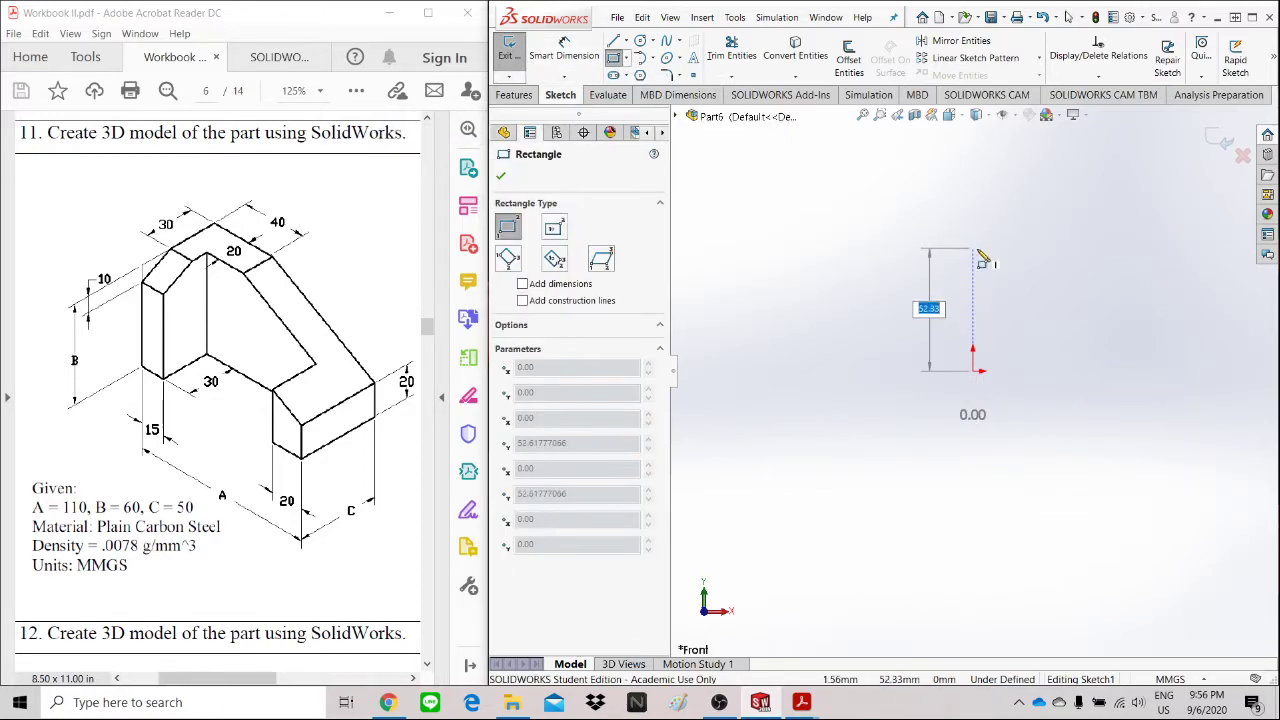
{"action": "key", "text": "Escape"}
Step: Sketch a closed five-sided line profile from the origin, about 92 mm wide and 48 mm tall, with a sloped upper-right side above a short vertical edge
{"action": "key", "text": "l"}
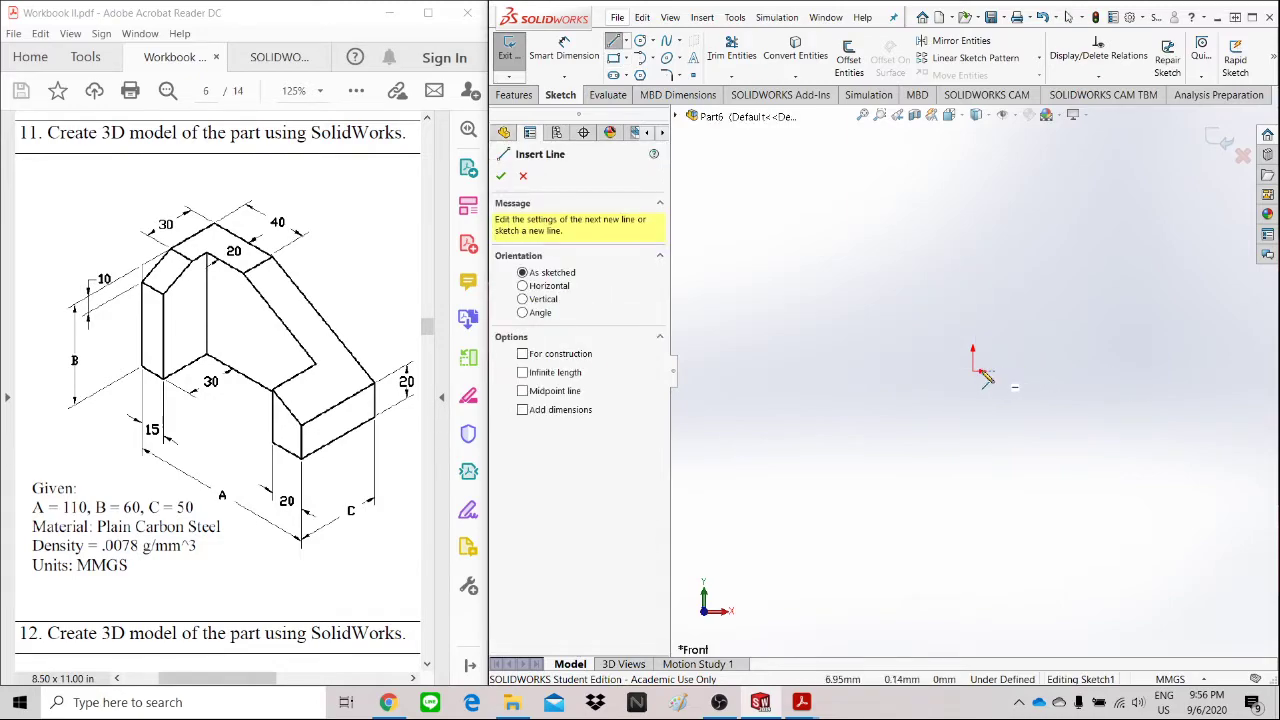
{"action": "left_click", "coordinate": [972, 371]}
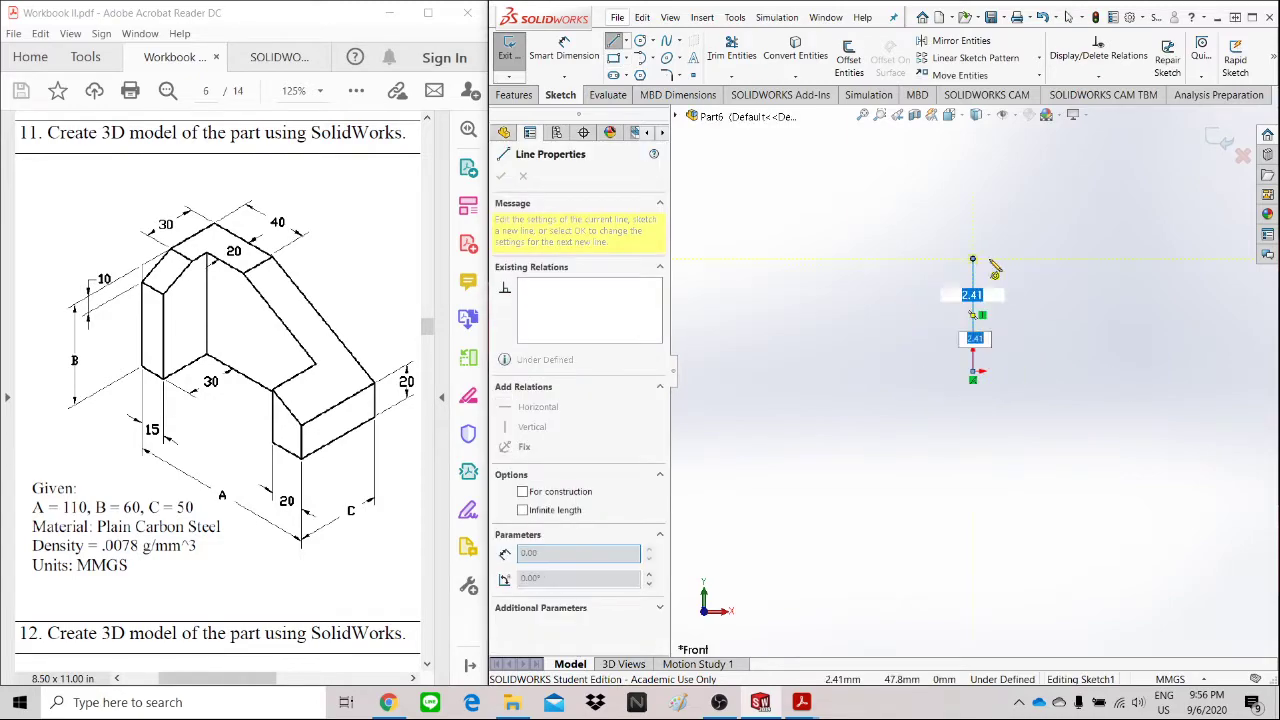
{"action": "left_click", "coordinate": [972, 259]}
{"action": "left_click", "coordinate": [1066, 259]}
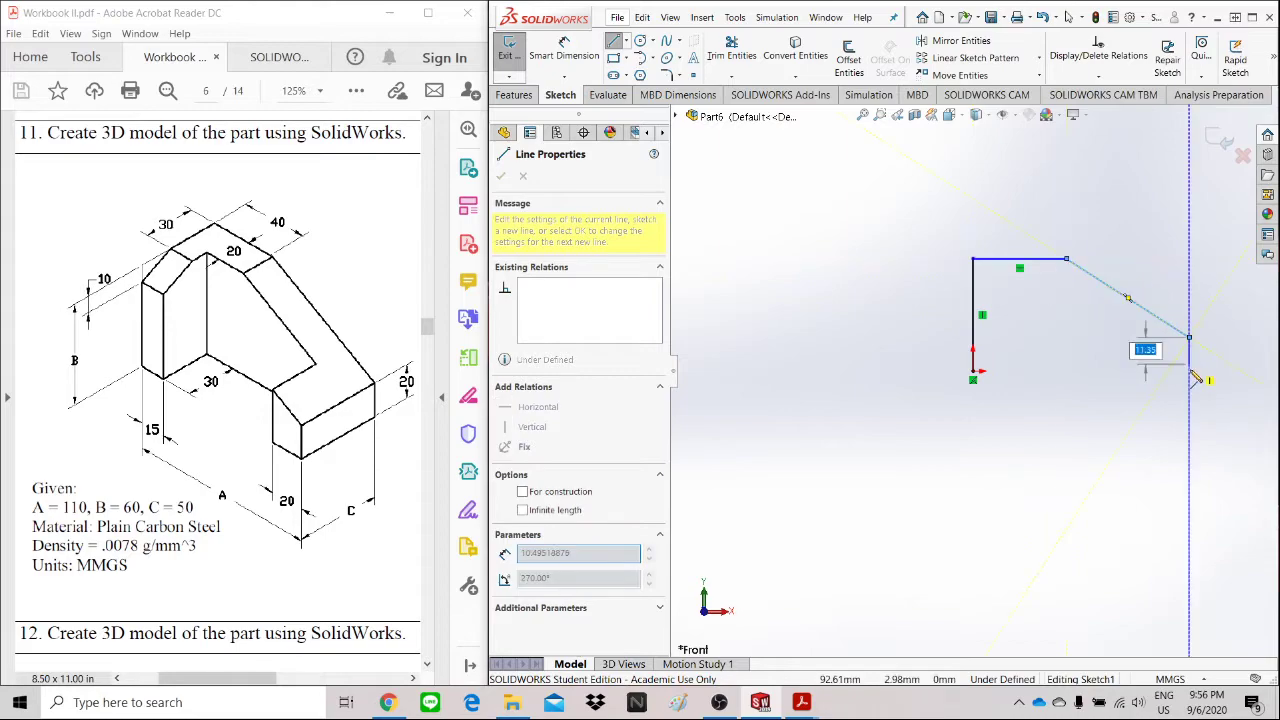
{"action": "left_click", "coordinate": [1189, 371]}
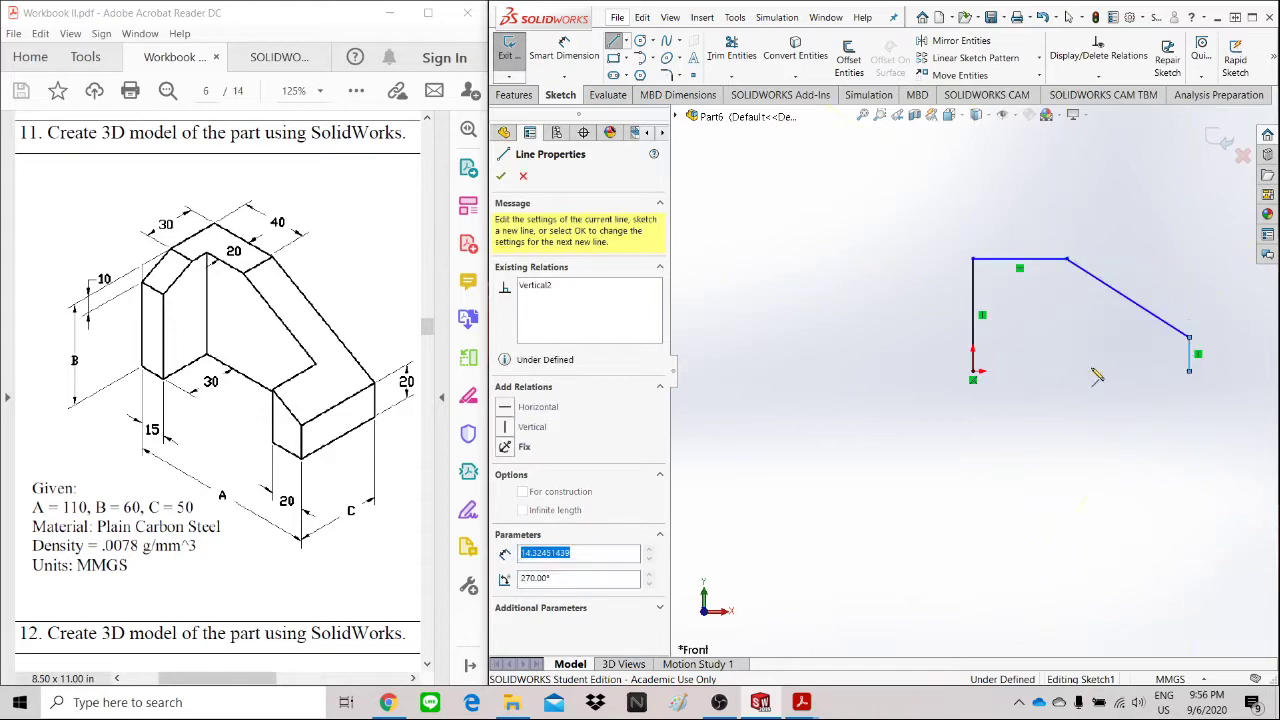
{"action": "left_click", "coordinate": [973, 371]}
{"action": "right_click", "coordinate": [1046, 407]}
{"action": "left_click", "coordinate": [1067, 420]}
{"action": "scroll", "coordinate": [1133, 357], "scroll_direction": "up", "scroll_amount": 2}
{"action": "scroll", "coordinate": [1100, 340], "scroll_direction": "down", "scroll_amount": 2}
{"action": "scroll", "coordinate": [1018, 333], "scroll_direction": "down", "scroll_amount": 2}
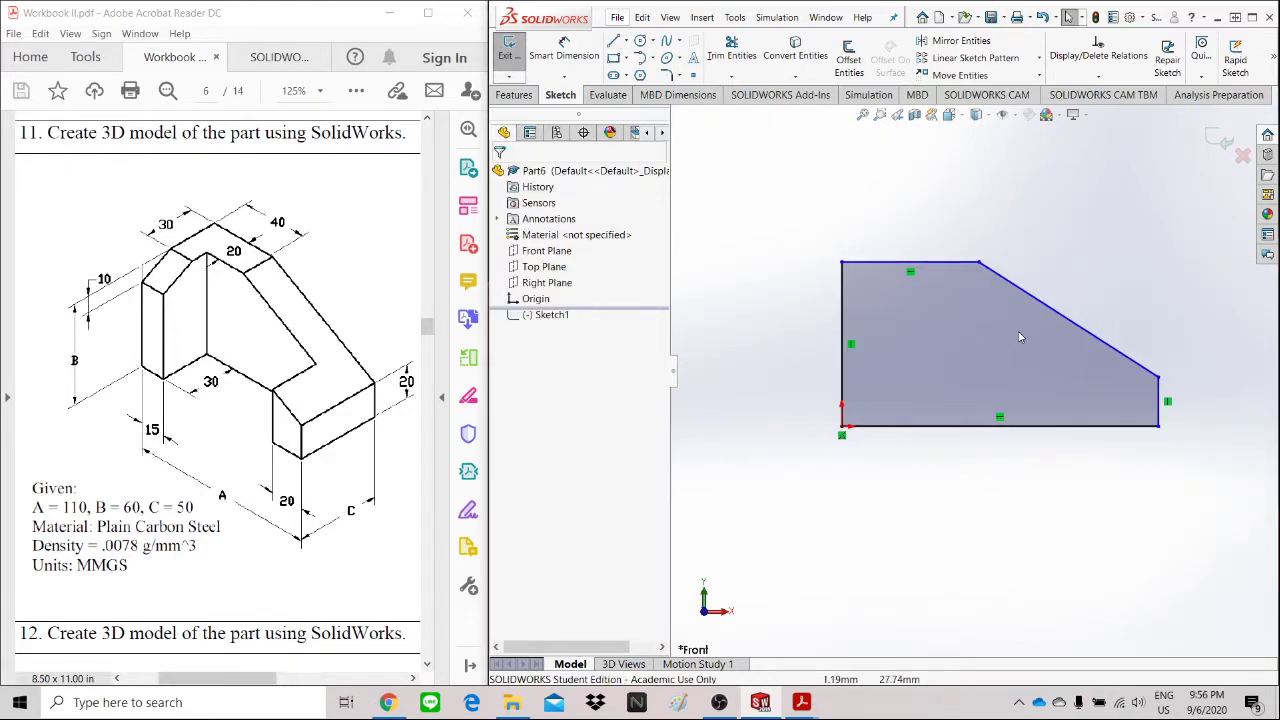
Step: Dimension the profile's left vertical edge to 60 mm and its bottom edge to 110 mm
{"action": "middle_click_drag", "start_coordinate": [1071, 356], "coordinate": [1150, 382]}
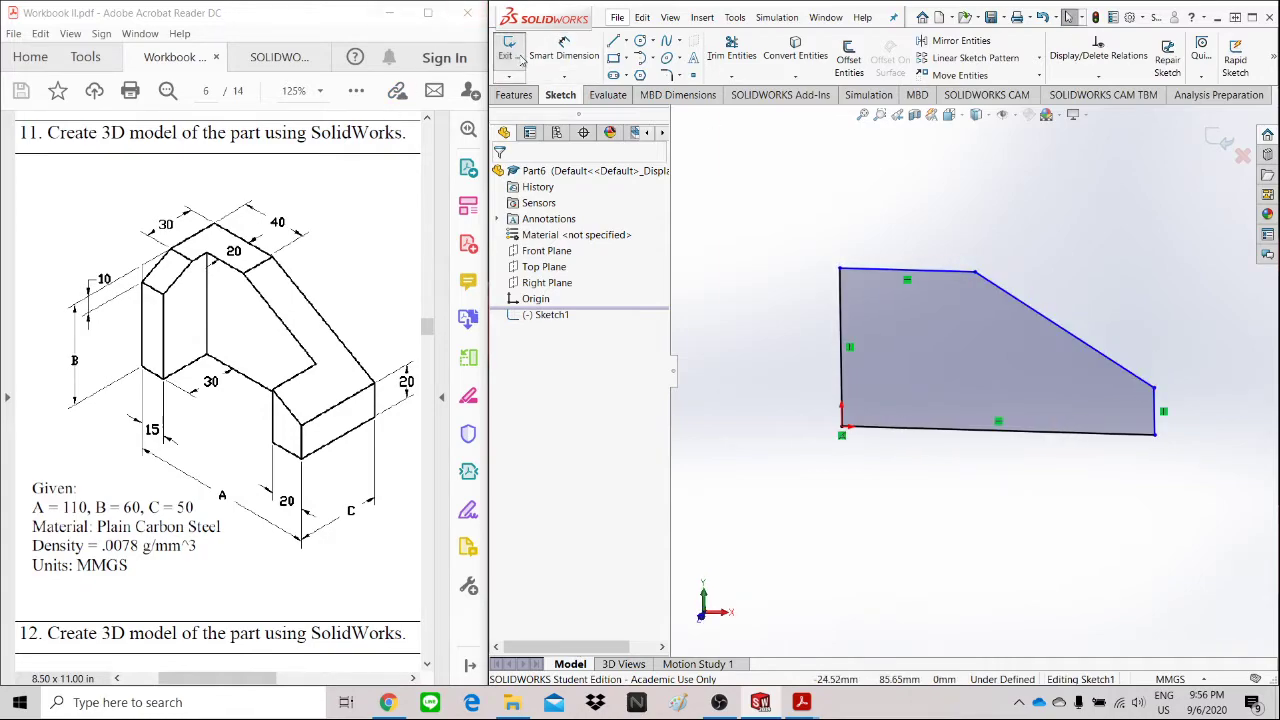
{"action": "key", "text": "ctrl+8"}
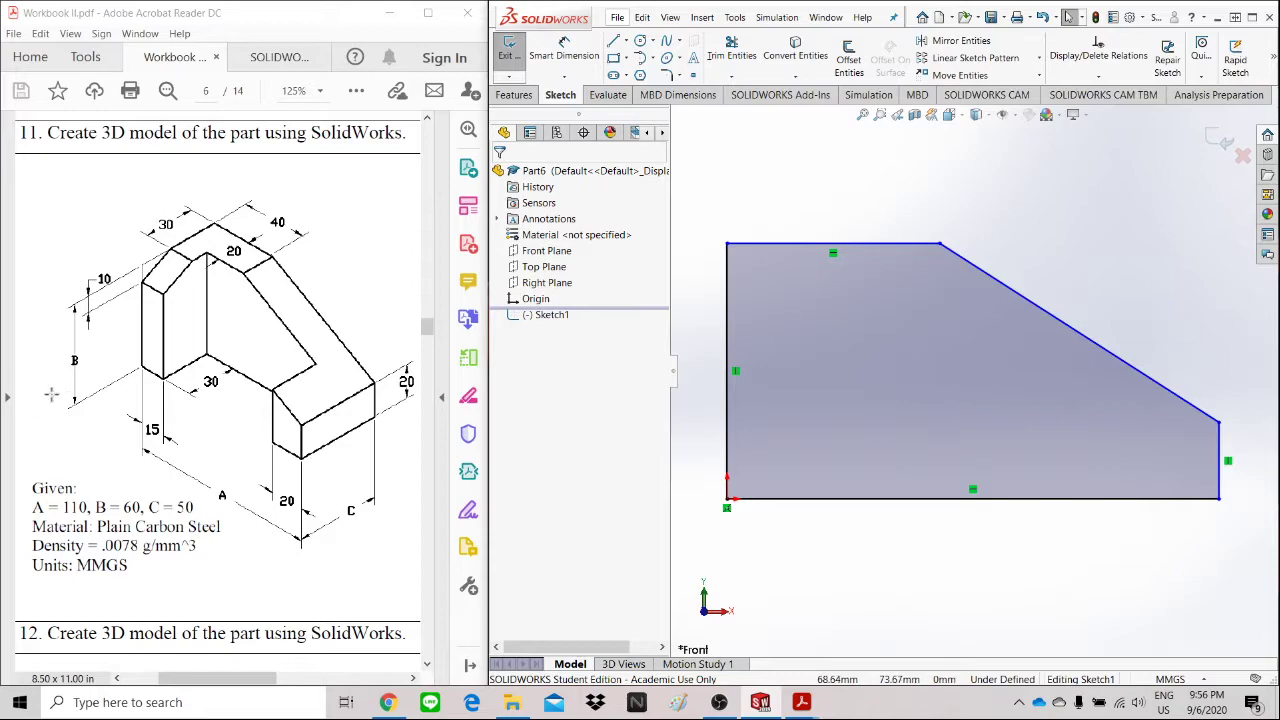
{"action": "left_click", "coordinate": [564, 50]}
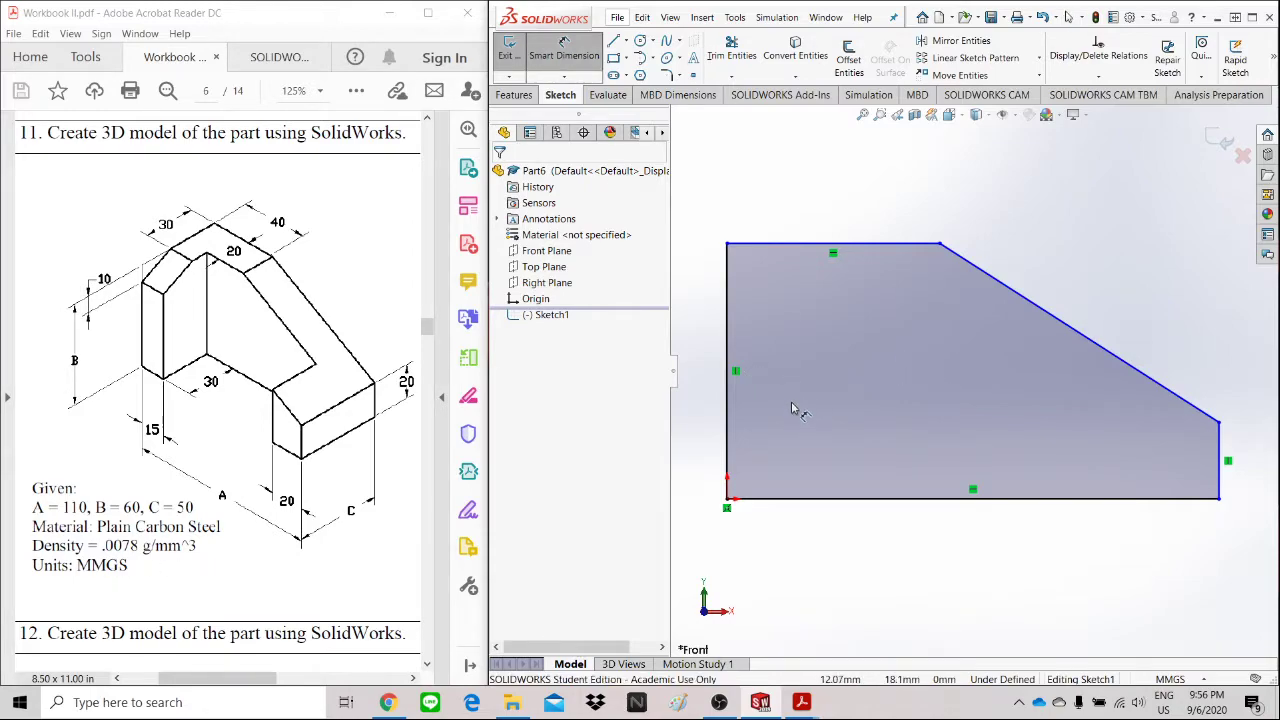
{"action": "left_click", "coordinate": [729, 414]}
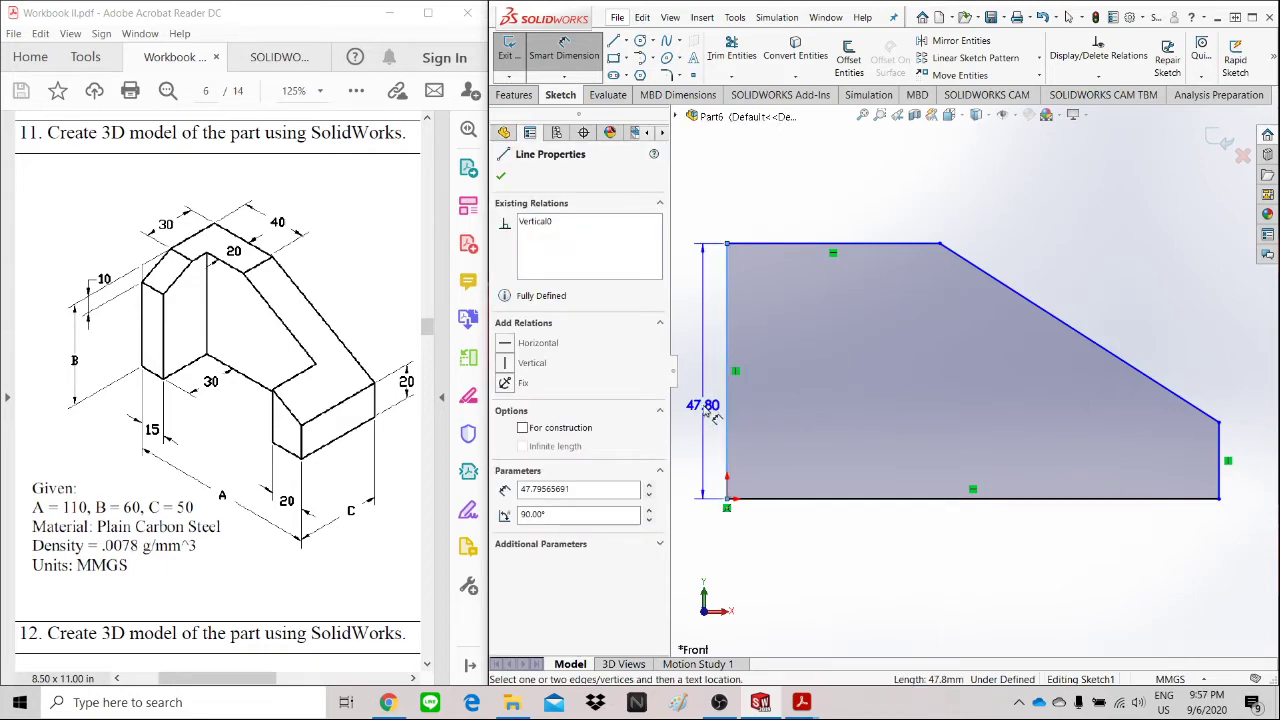
{"action": "left_click", "coordinate": [706, 412]}
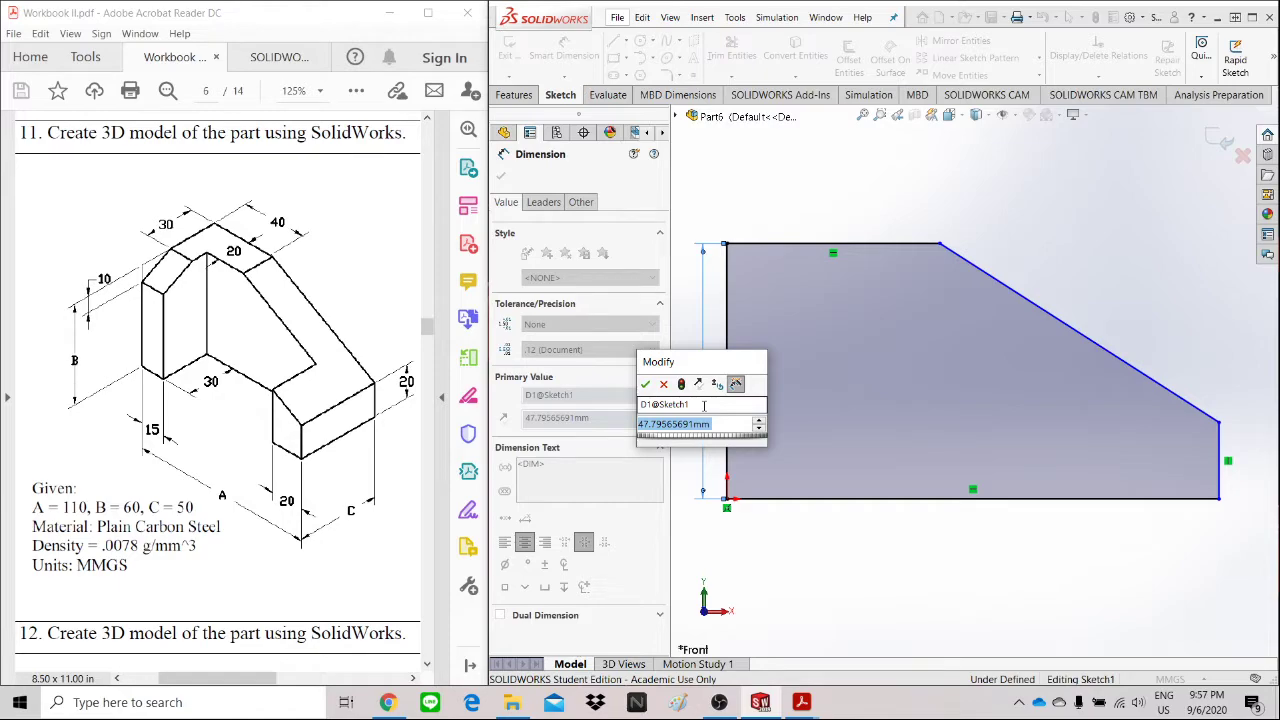
{"action": "type", "text": "60"}
{"action": "key", "text": "Return"}
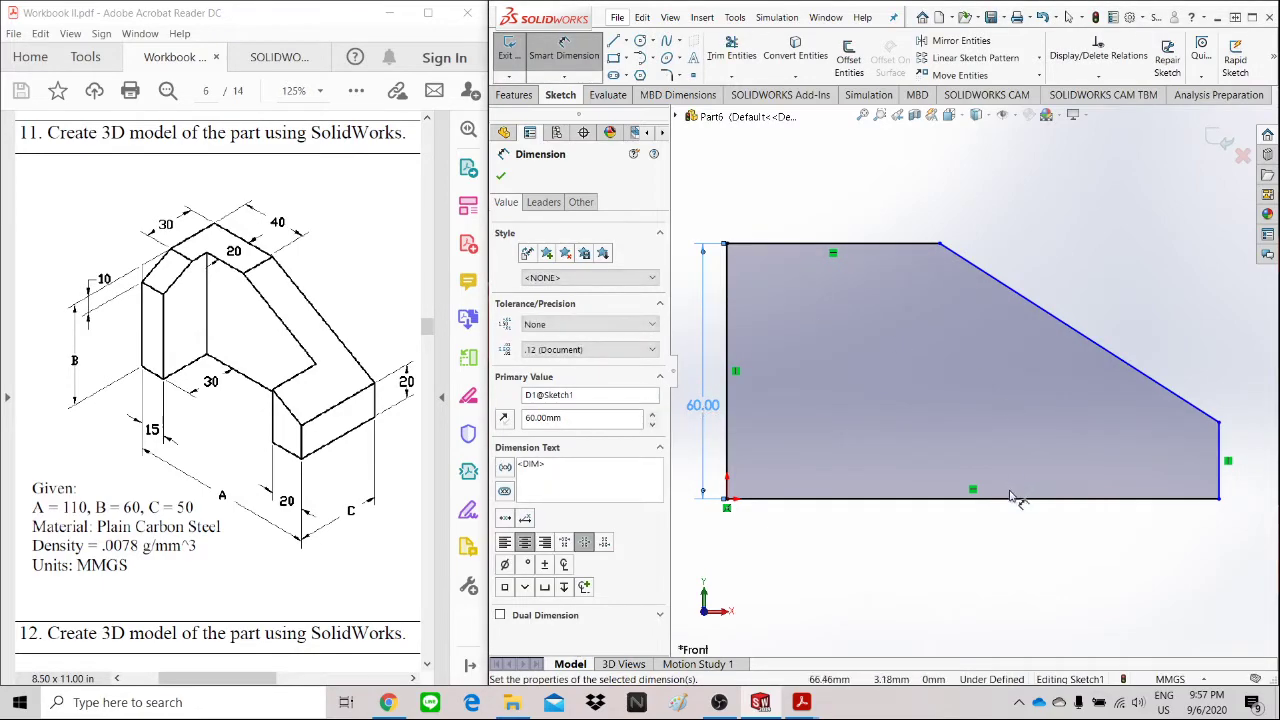
{"action": "left_click", "coordinate": [1012, 498]}
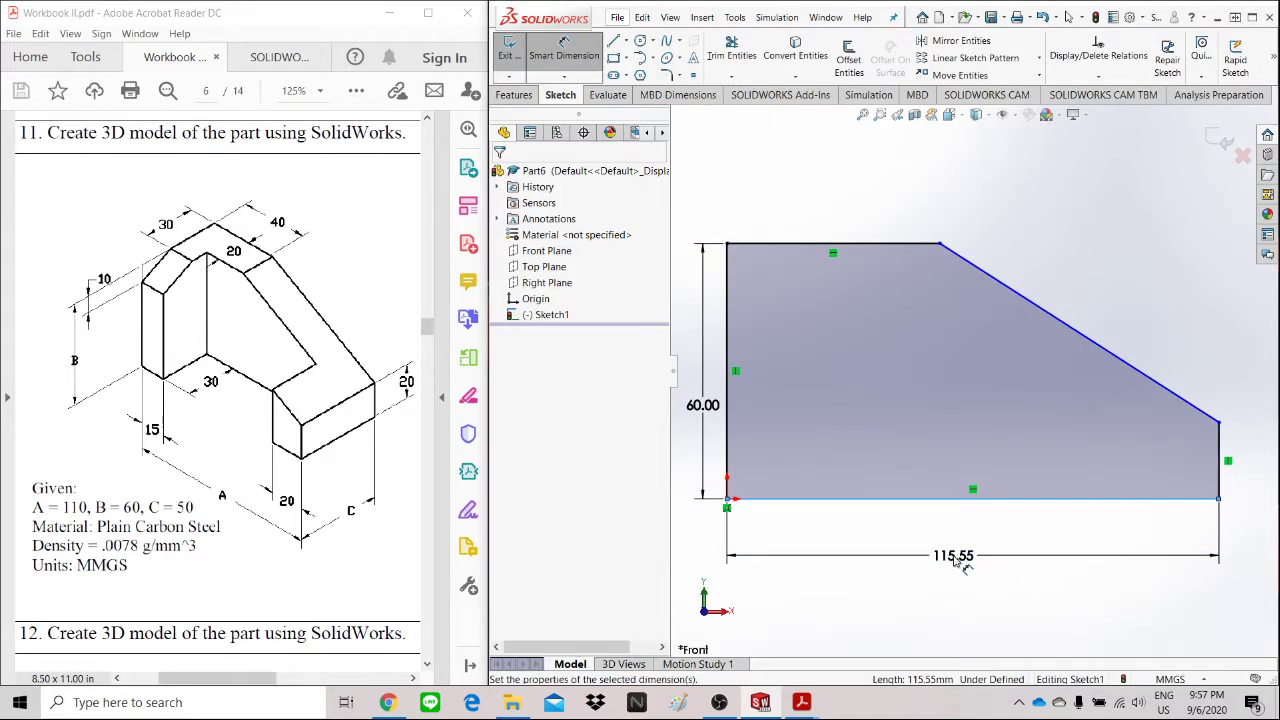
{"action": "left_click", "coordinate": [954, 560]}
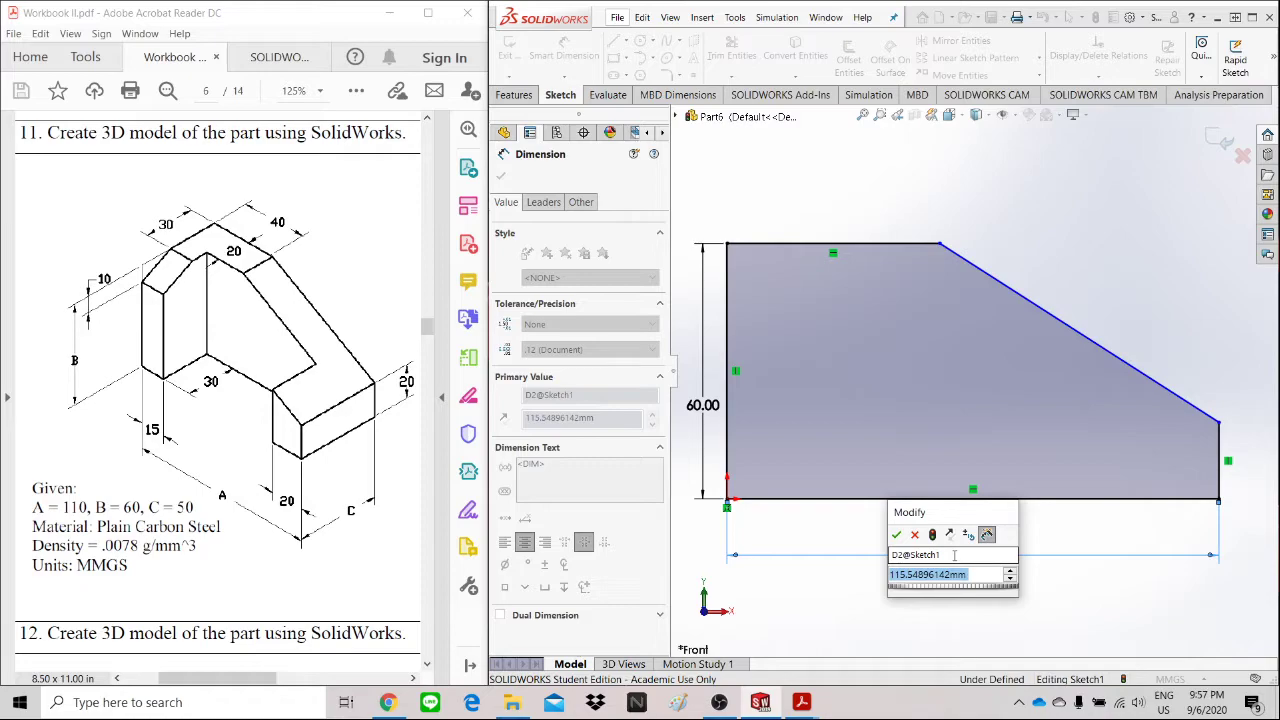
{"action": "type", "text": "110"}
{"action": "key", "text": "Return"}
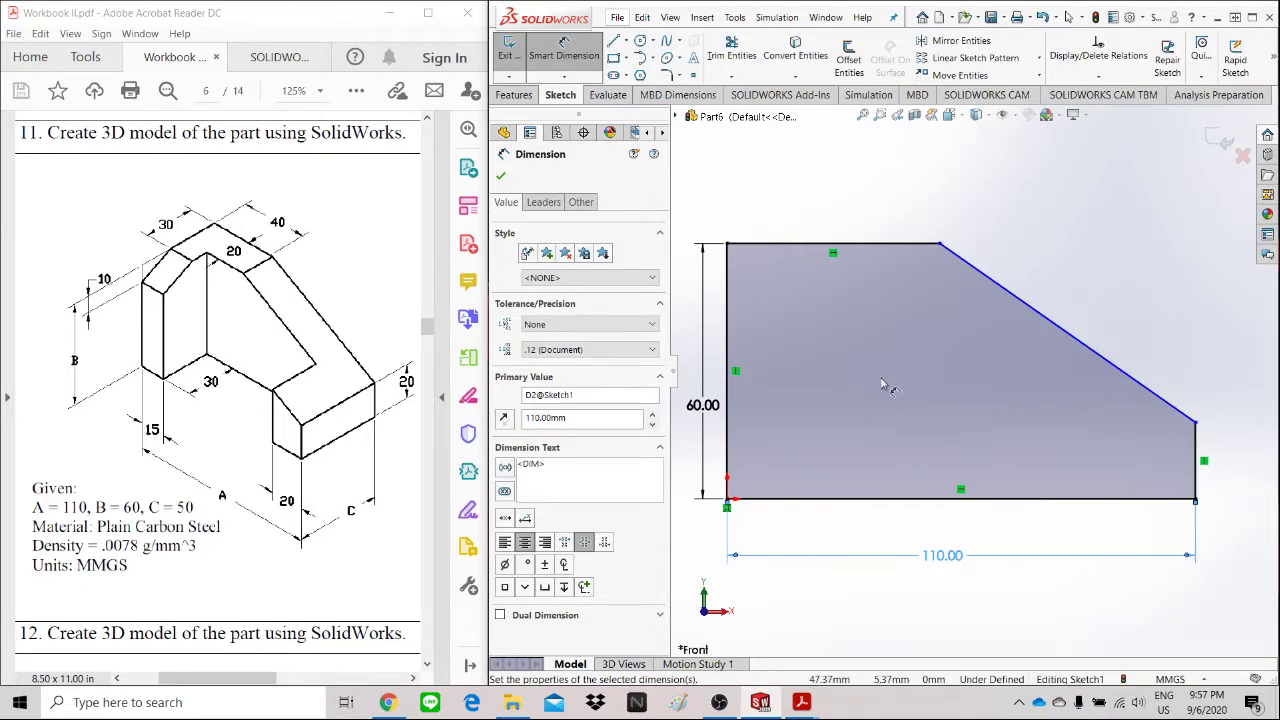
Step: Dimension the profile's top edge to 40 mm and its short right vertical edge to 20 mm
{"action": "scroll", "coordinate": [1064, 363], "scroll_direction": "up", "scroll_amount": 1}
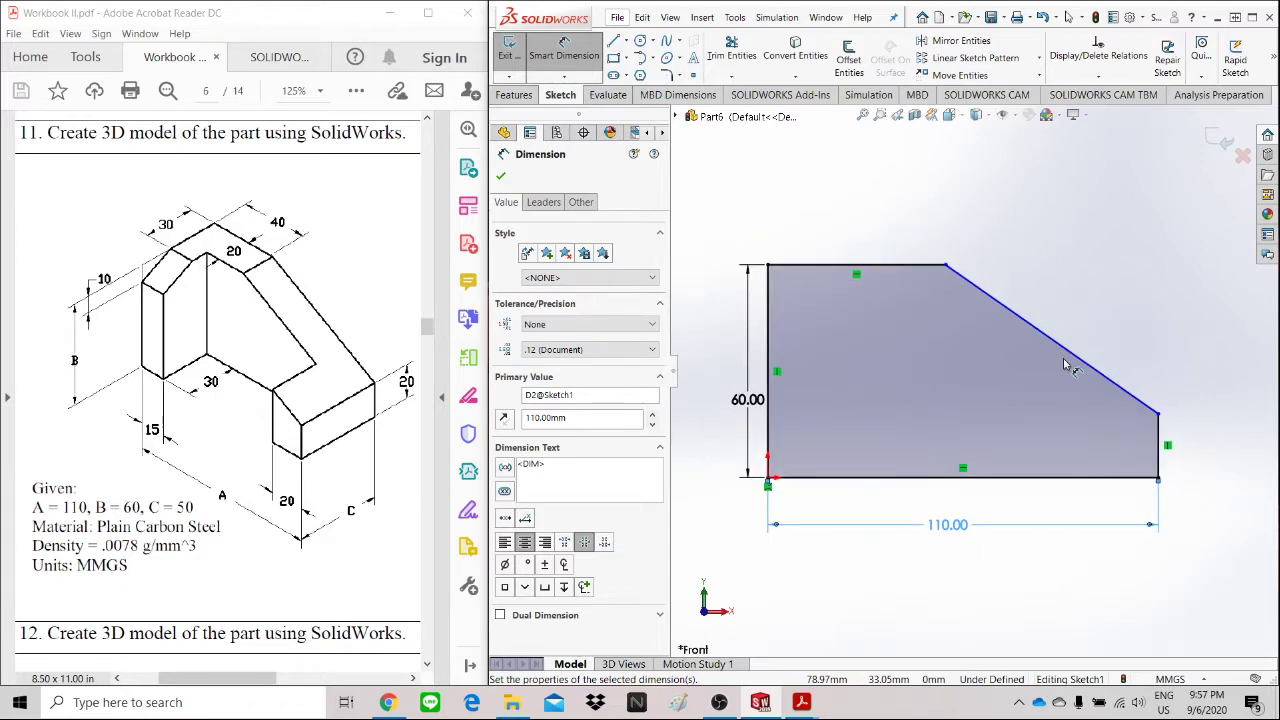
{"action": "left_click", "coordinate": [885, 266]}
{"action": "left_click", "coordinate": [850, 222]}
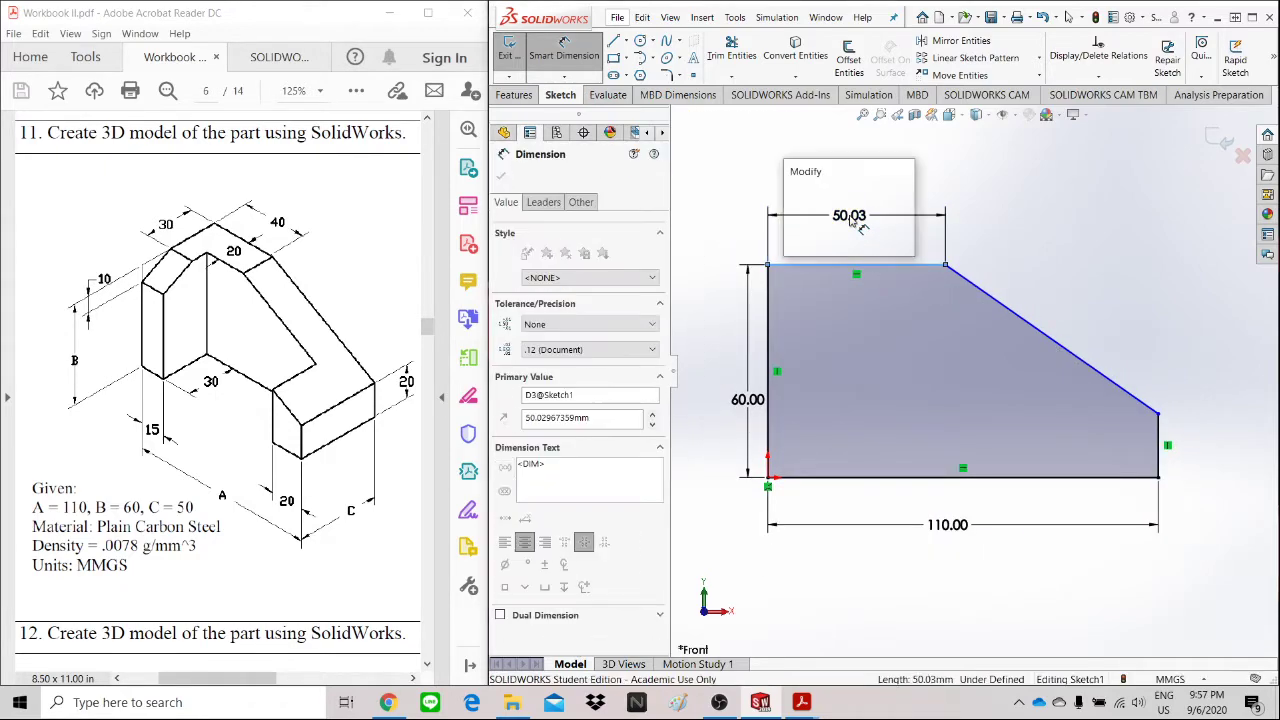
{"action": "type", "text": "40"}
{"action": "key", "text": "Return"}
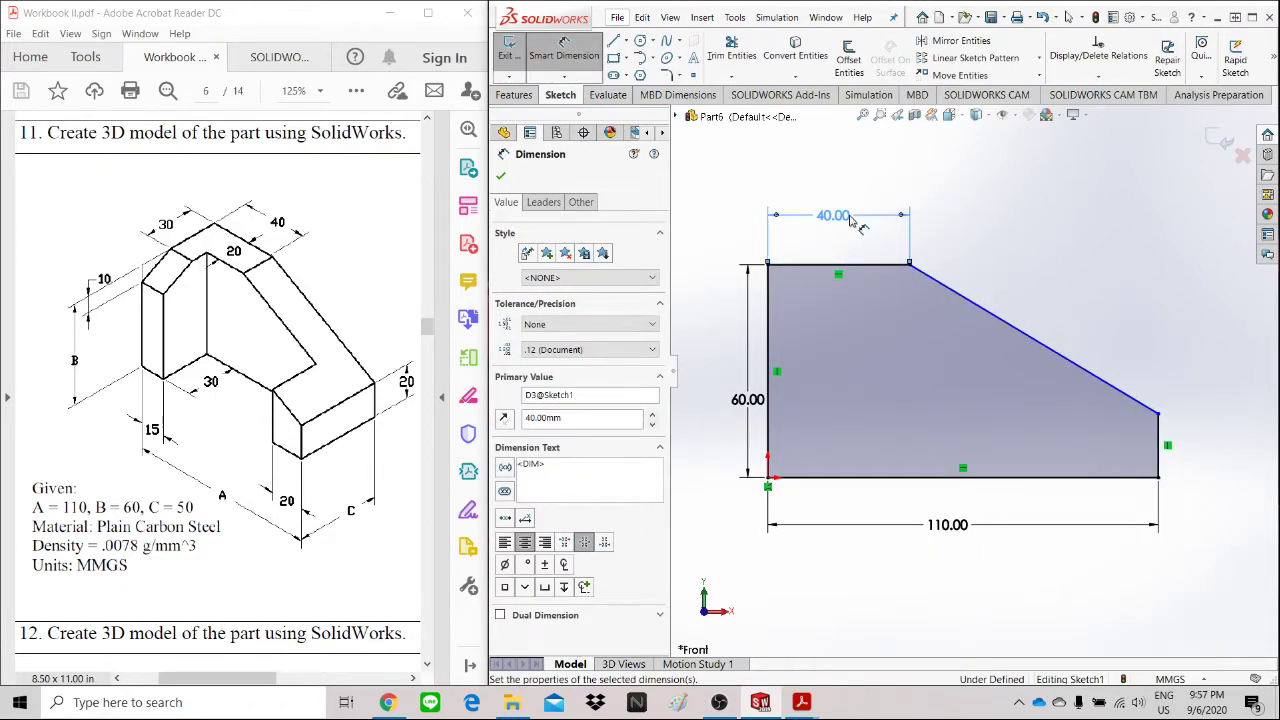
{"action": "left_click", "coordinate": [1158, 445]}
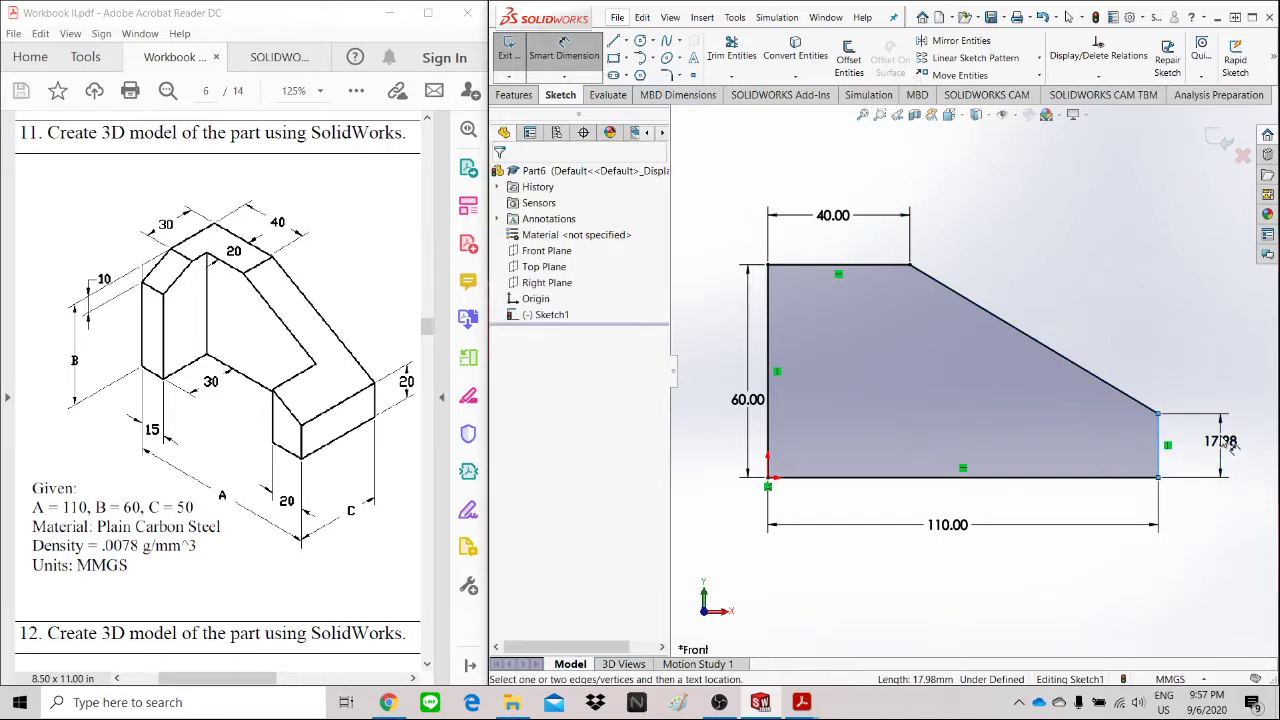
{"action": "left_click", "coordinate": [1222, 442]}
{"action": "type", "text": "20"}
{"action": "key", "text": "Return"}
{"action": "scroll", "coordinate": [970, 375], "scroll_direction": "up", "scroll_amount": 1}
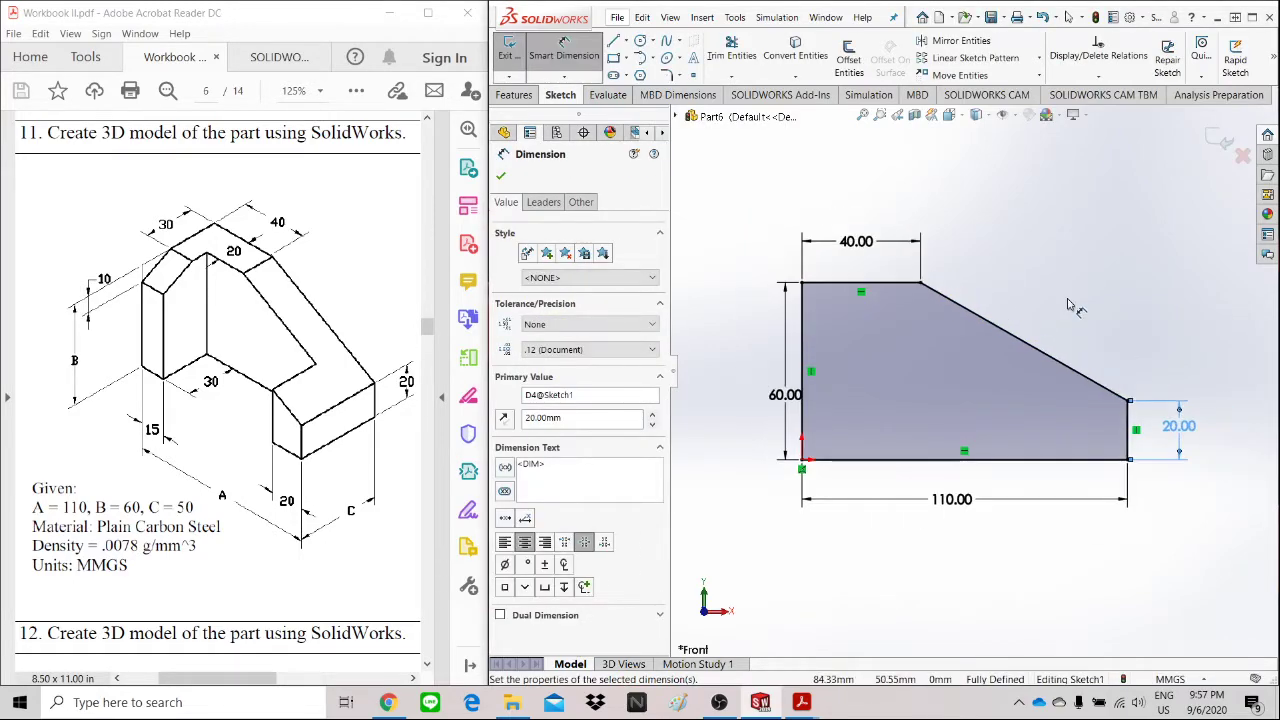
{"action": "left_click", "coordinate": [564, 52]}
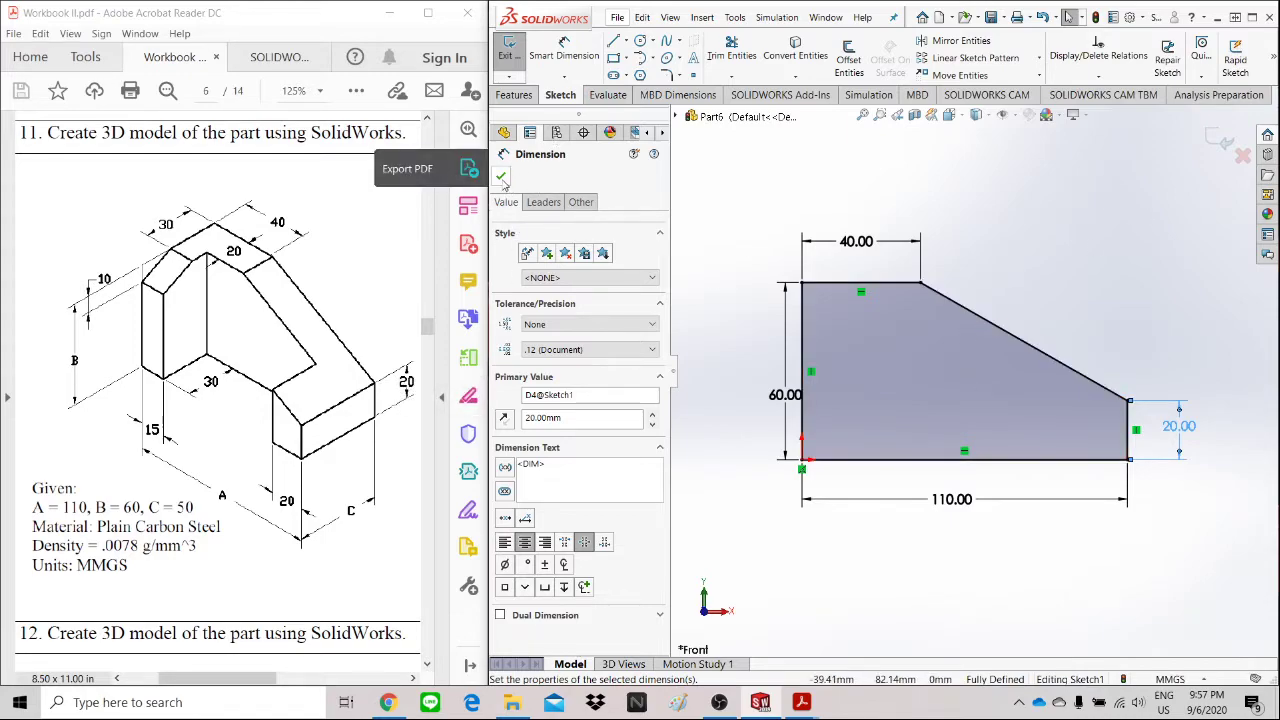
Step: Extrude the profile as a blind boss 50 mm deep
{"action": "left_click", "coordinate": [515, 94]}
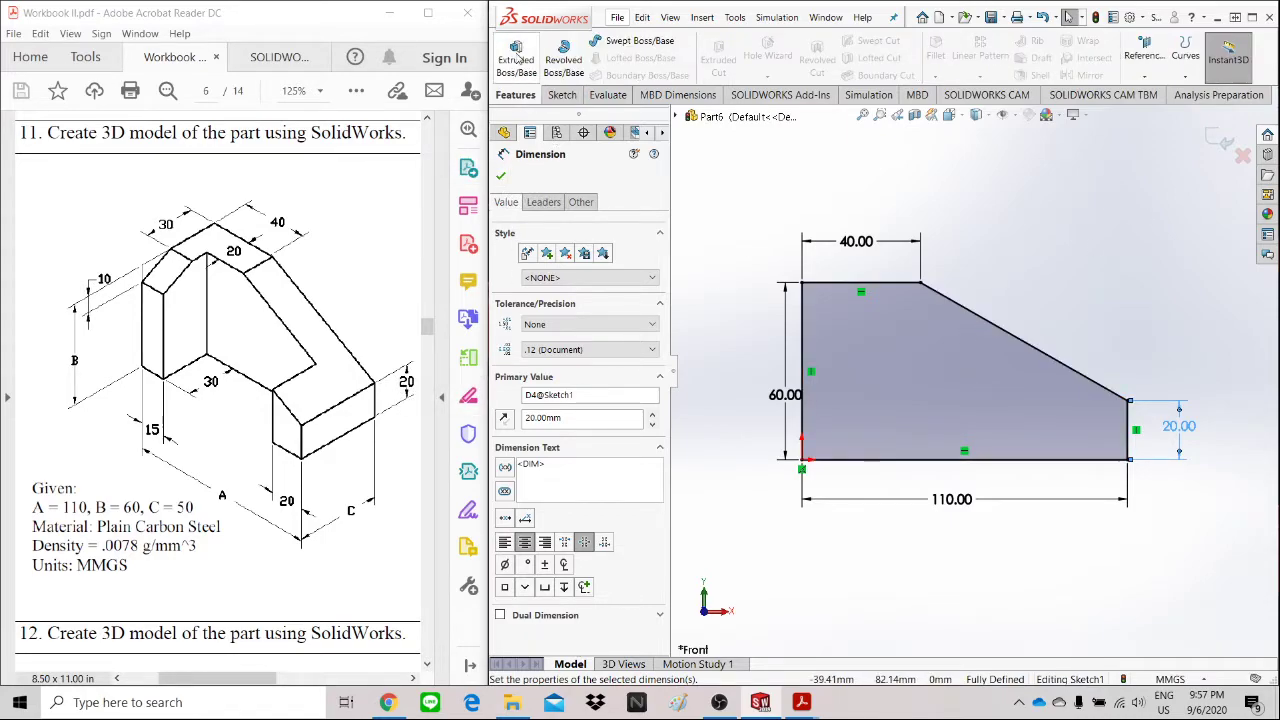
{"action": "left_click", "coordinate": [517, 60]}
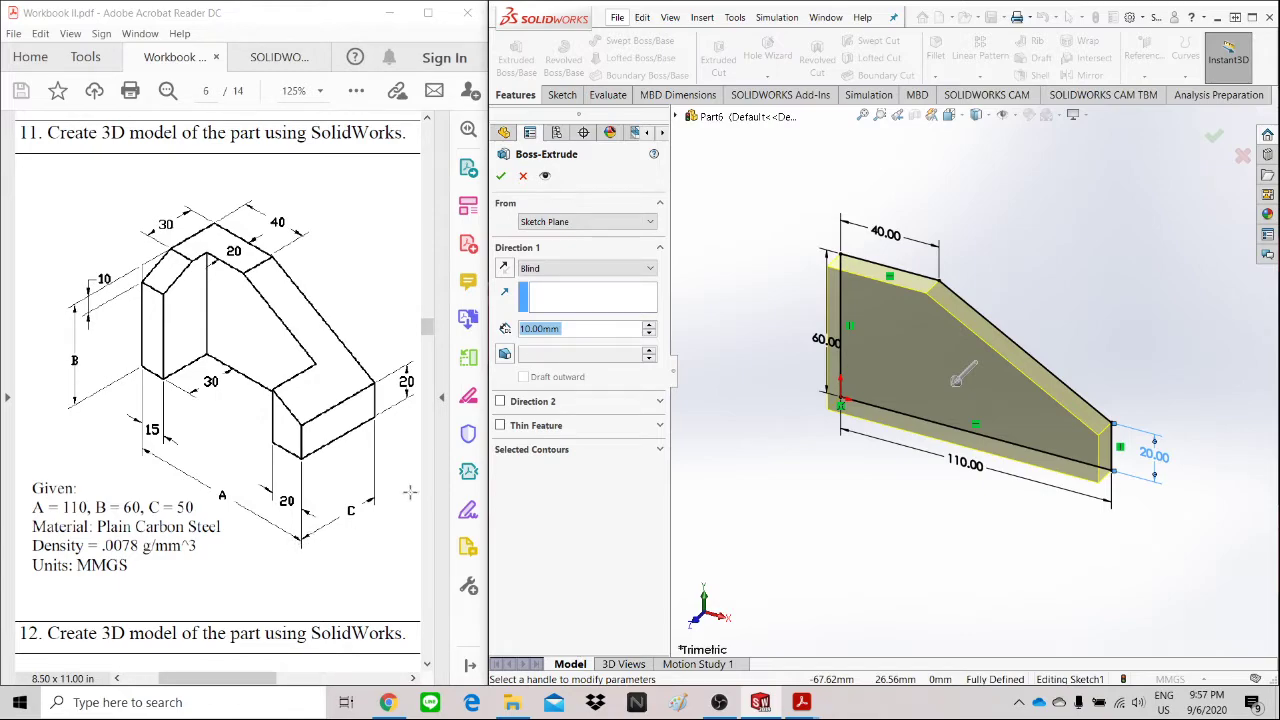
{"action": "type", "text": "50"}
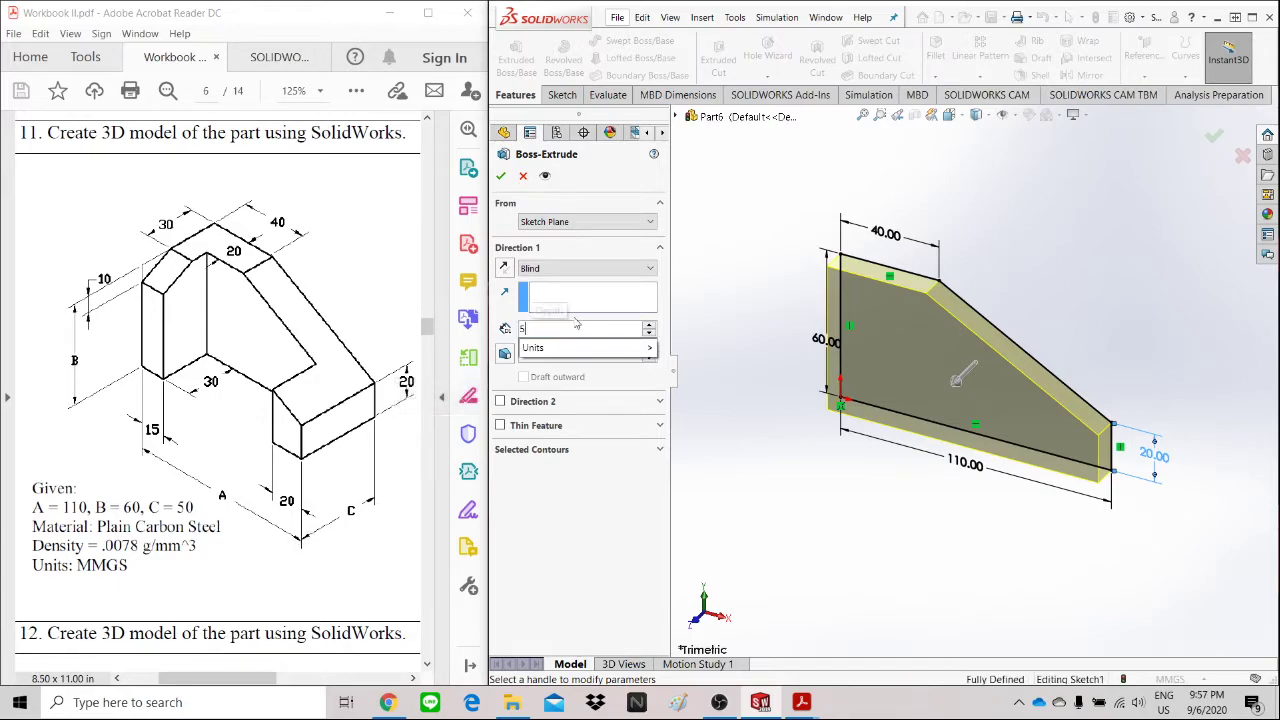
{"action": "key", "text": "Return"}
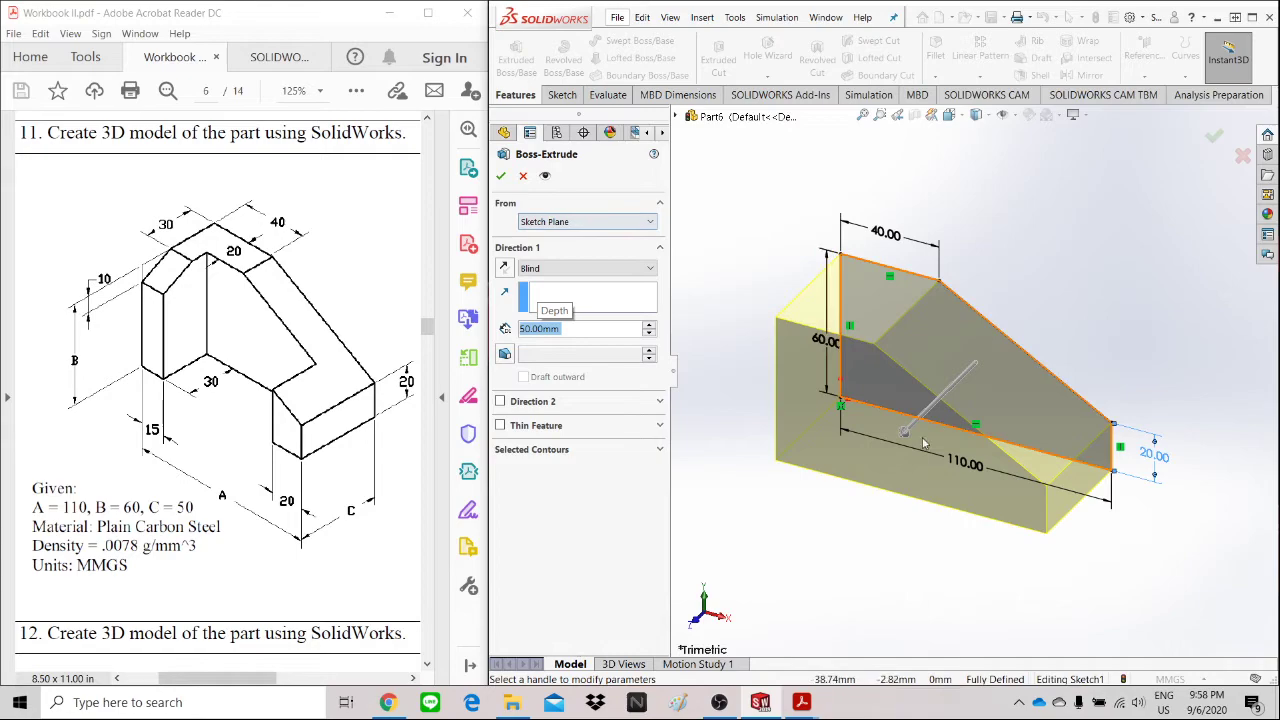
{"action": "left_click", "coordinate": [502, 178]}
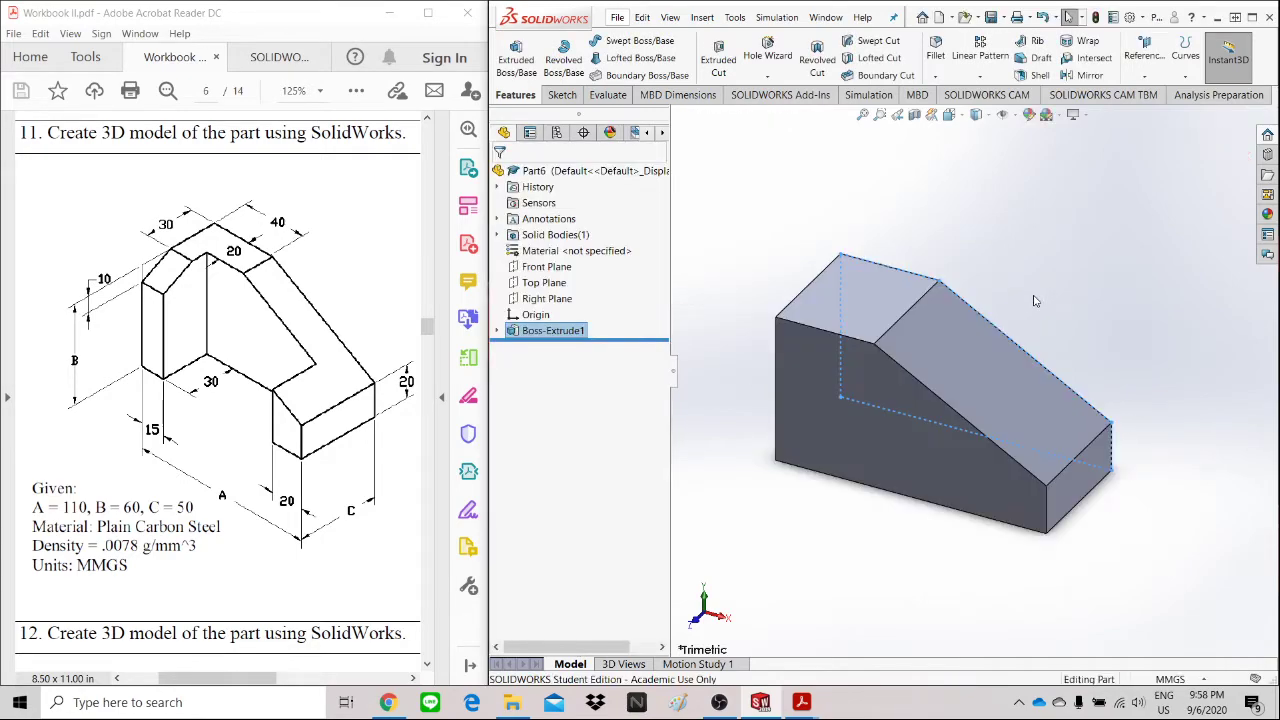
{"action": "mouse_move", "coordinate": [1039, 302]}
{"action": "middle_mouse_down"}
{"action": "mouse_move", "coordinate": [1000, 375]}
{"action": "mouse_move", "coordinate": [1032, 421]}
{"action": "mouse_move", "coordinate": [997, 390]}
{"action": "middle_mouse_up"}
{"action": "scroll", "coordinate": [949, 398], "scroll_direction": "down", "scroll_amount": 5}
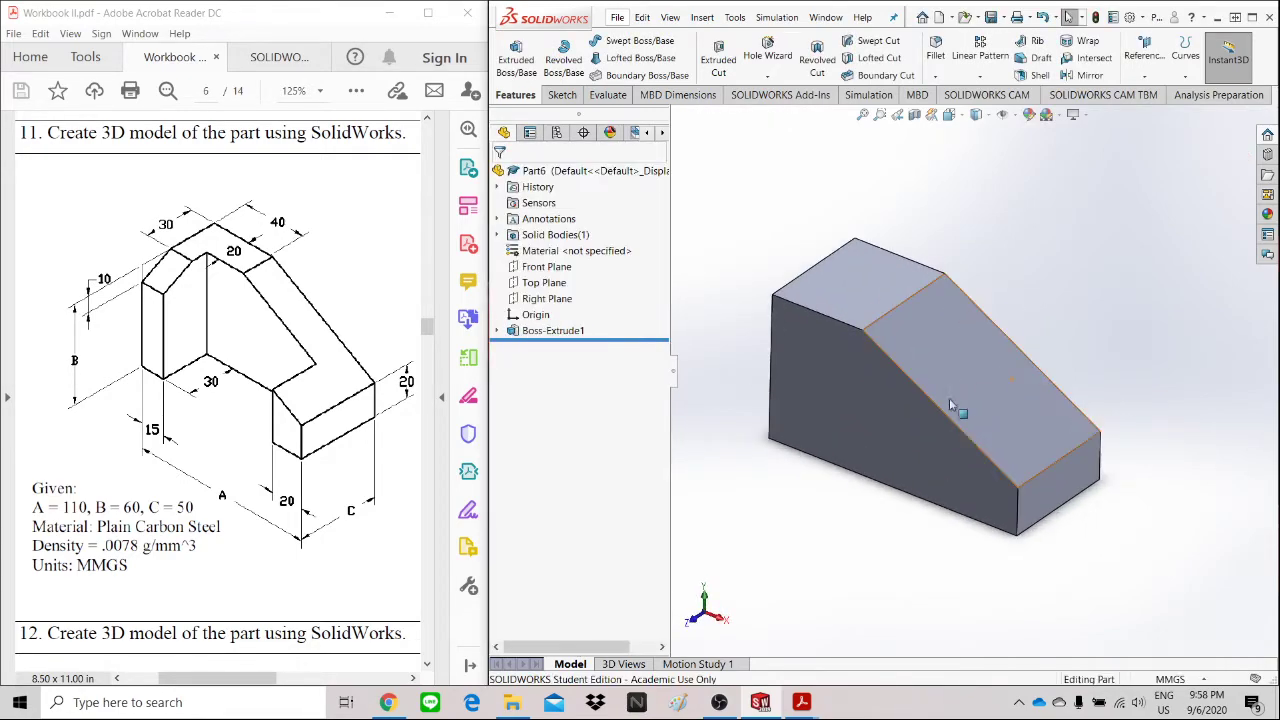
{"action": "scroll", "coordinate": [1000, 372], "scroll_direction": "up", "scroll_amount": 2}
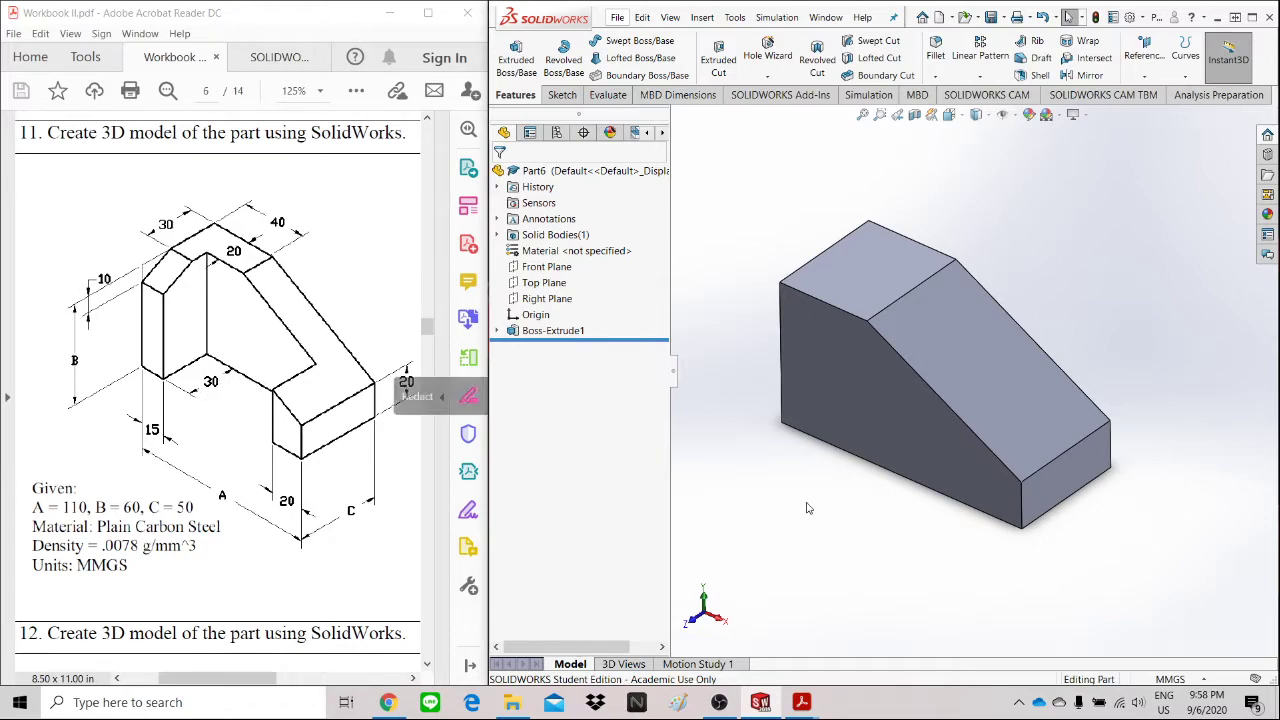
{"action": "left_click", "coordinate": [870, 416]}
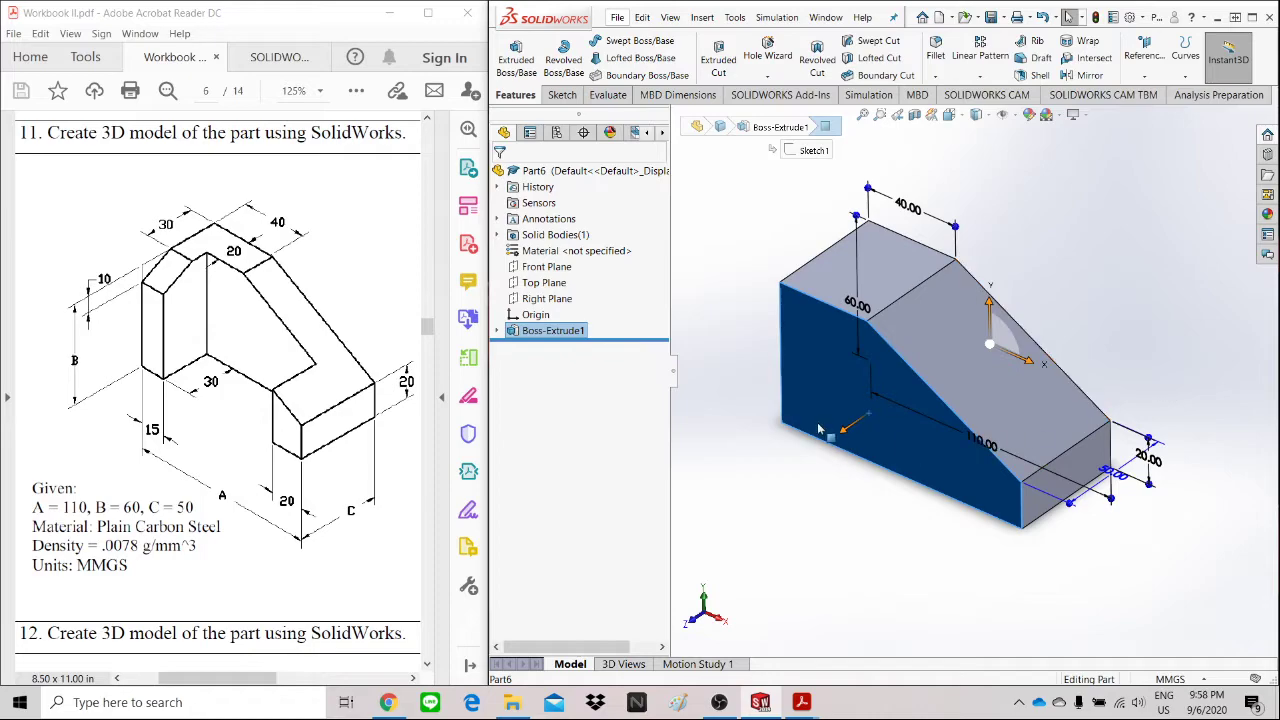
{"action": "scroll", "coordinate": [936, 421], "scroll_direction": "down", "scroll_amount": 2}
{"action": "scroll", "coordinate": [940, 418], "scroll_direction": "up", "scroll_amount": 2}
{"action": "left_click", "coordinate": [1084, 245]}
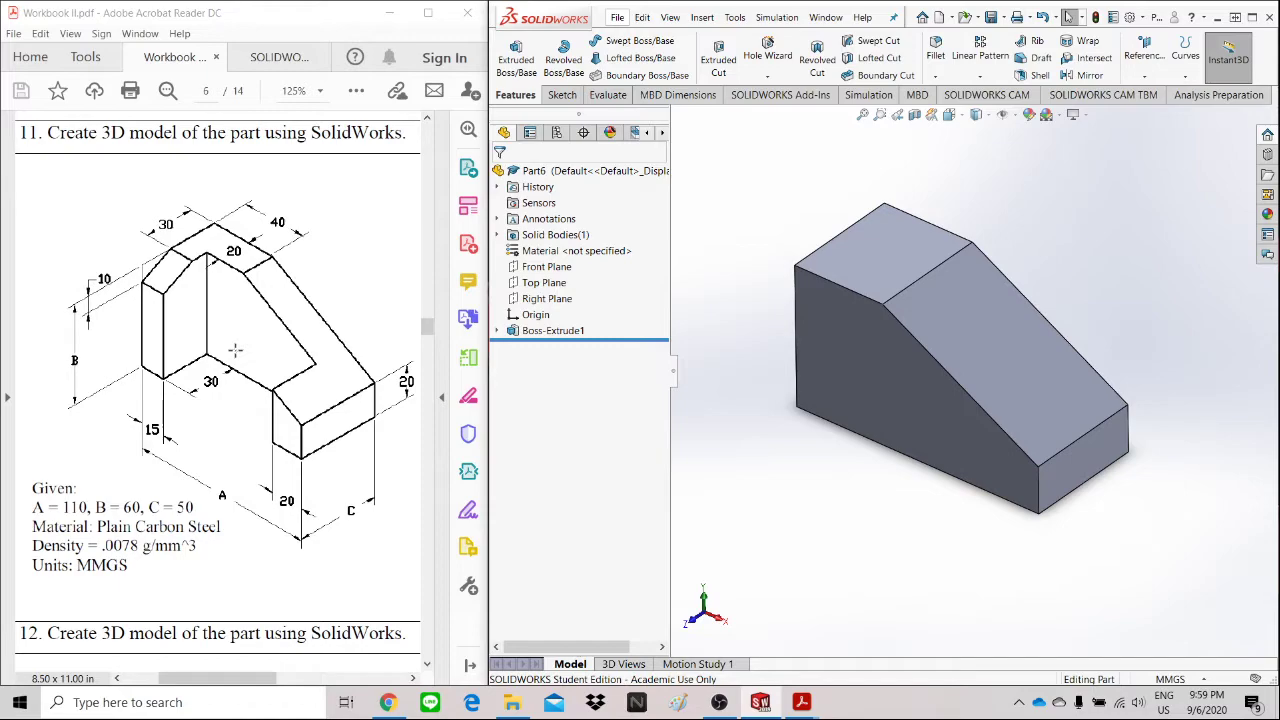
Step: Inspect the extruded block's front, top, sloped, end and remaining faces from several angles, highlighting them one after another
{"action": "mouse_move", "coordinate": [990, 345]}
{"action": "middle_mouse_down"}
{"action": "mouse_move", "coordinate": [986, 300]}
{"action": "mouse_move", "coordinate": [982, 325]}
{"action": "middle_mouse_up"}
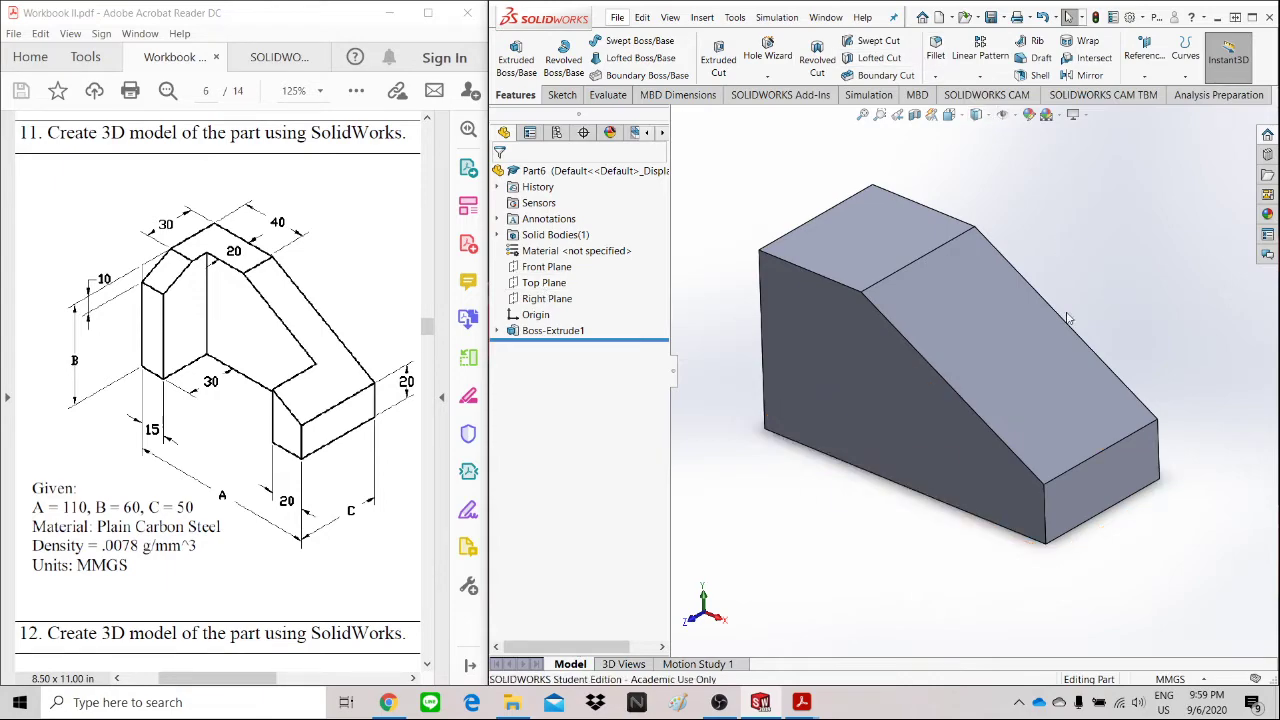
{"action": "middle_click_drag", "start_coordinate": [1091, 281], "coordinate": [1086, 280]}
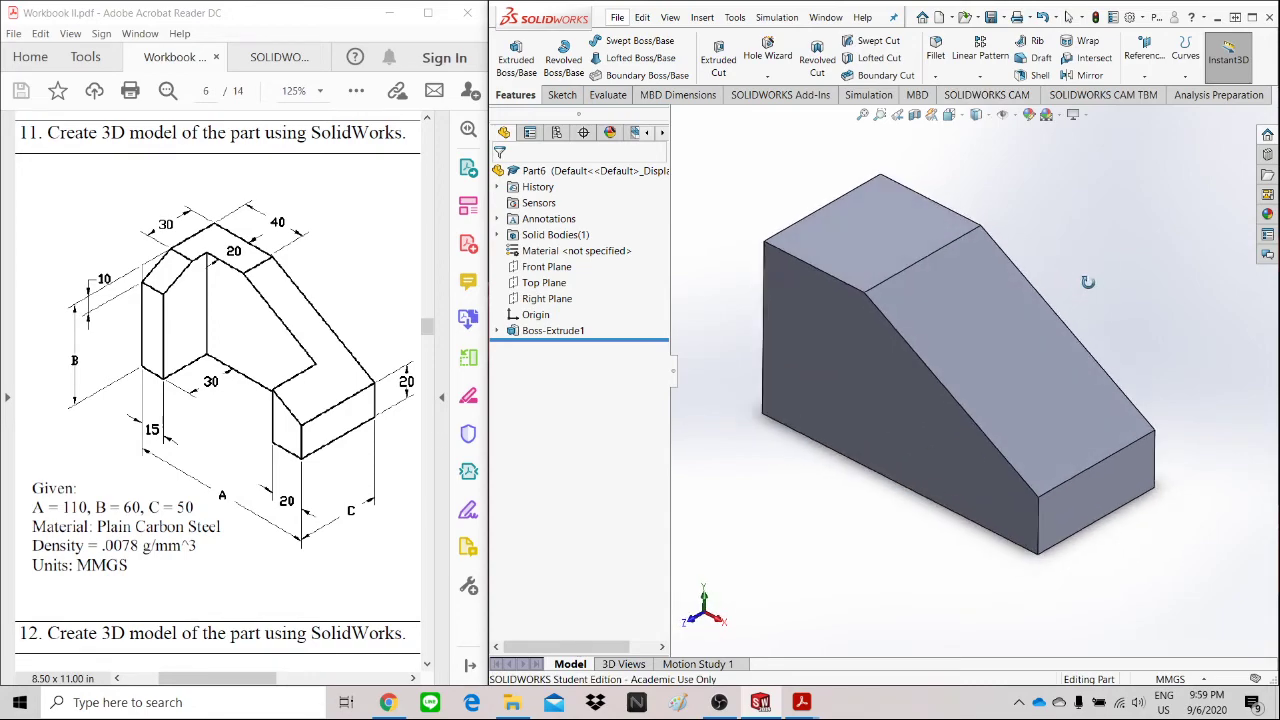
{"action": "left_click", "coordinate": [890, 418]}
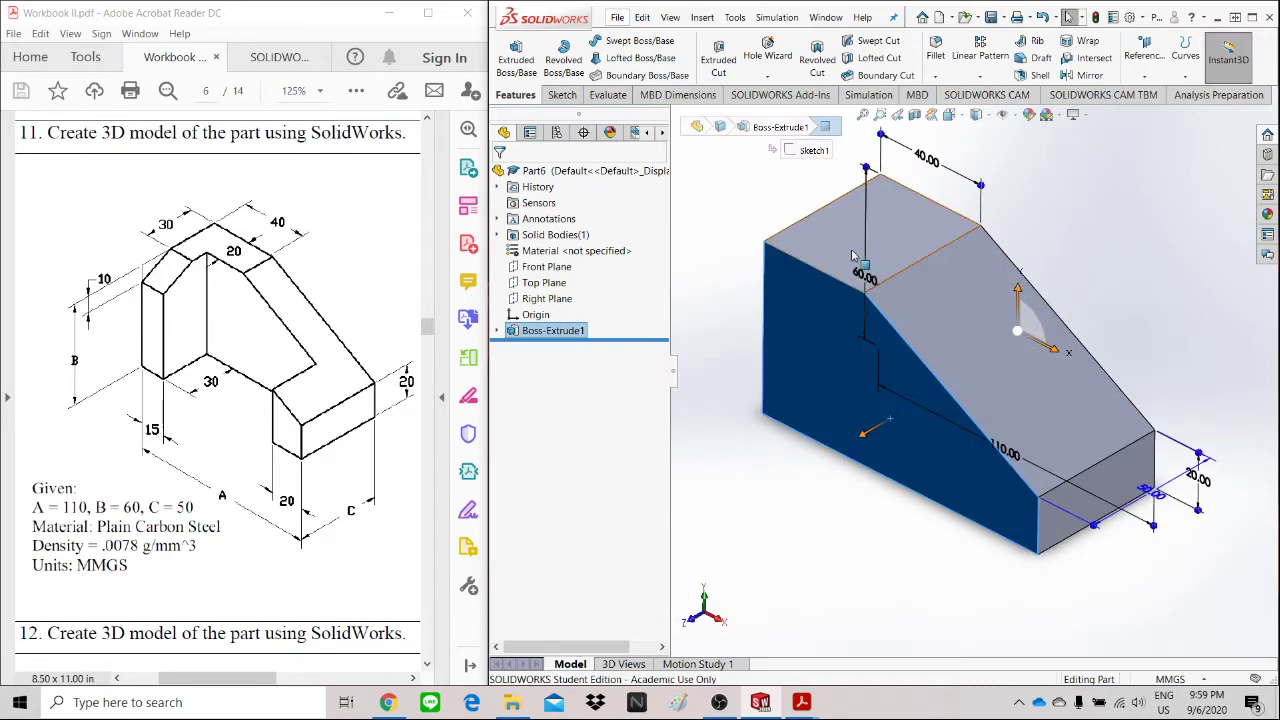
{"action": "left_click", "coordinate": [872, 262]}
{"action": "left_click", "coordinate": [1019, 392]}
{"action": "left_click", "coordinate": [1115, 495]}
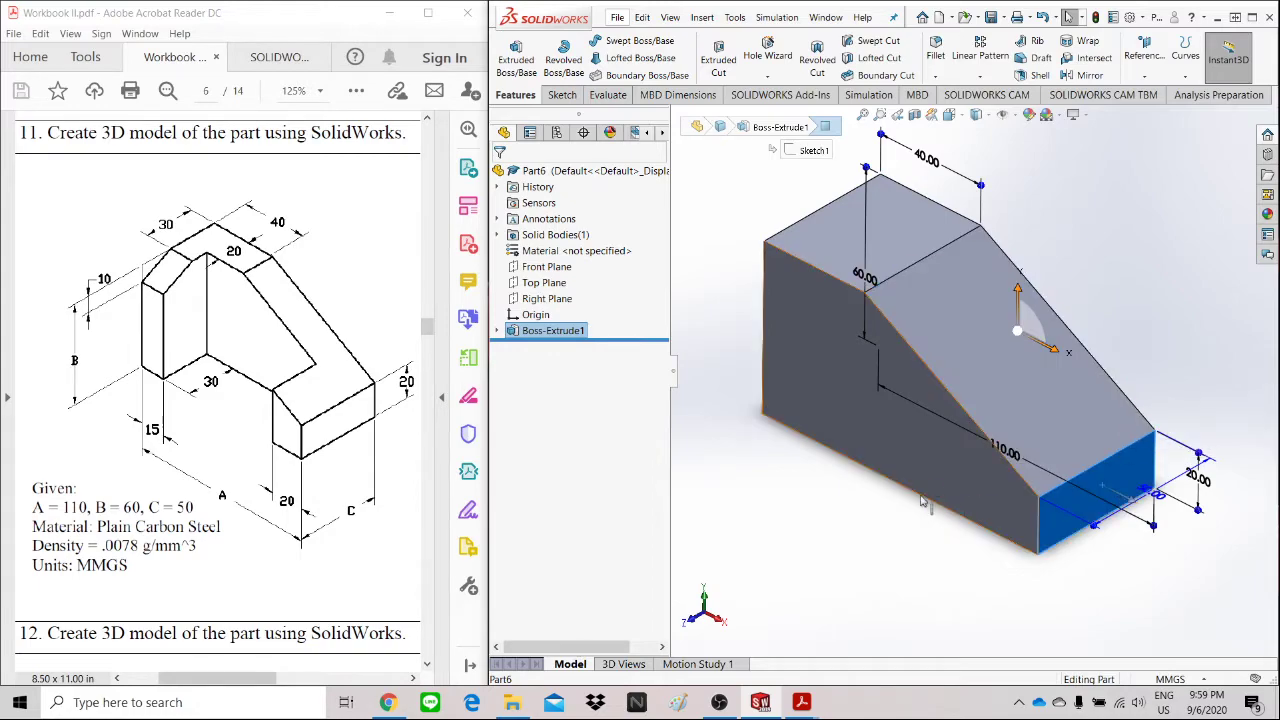
{"action": "left_click", "coordinate": [930, 485]}
{"action": "middle_click_drag", "start_coordinate": [930, 485], "coordinate": [872, 390]}
{"action": "left_click", "coordinate": [1000, 410]}
{"action": "left_click", "coordinate": [795, 362]}
{"action": "middle_click_drag", "start_coordinate": [1126, 303], "coordinate": [1018, 325]}
{"action": "key", "text": "Escape"}
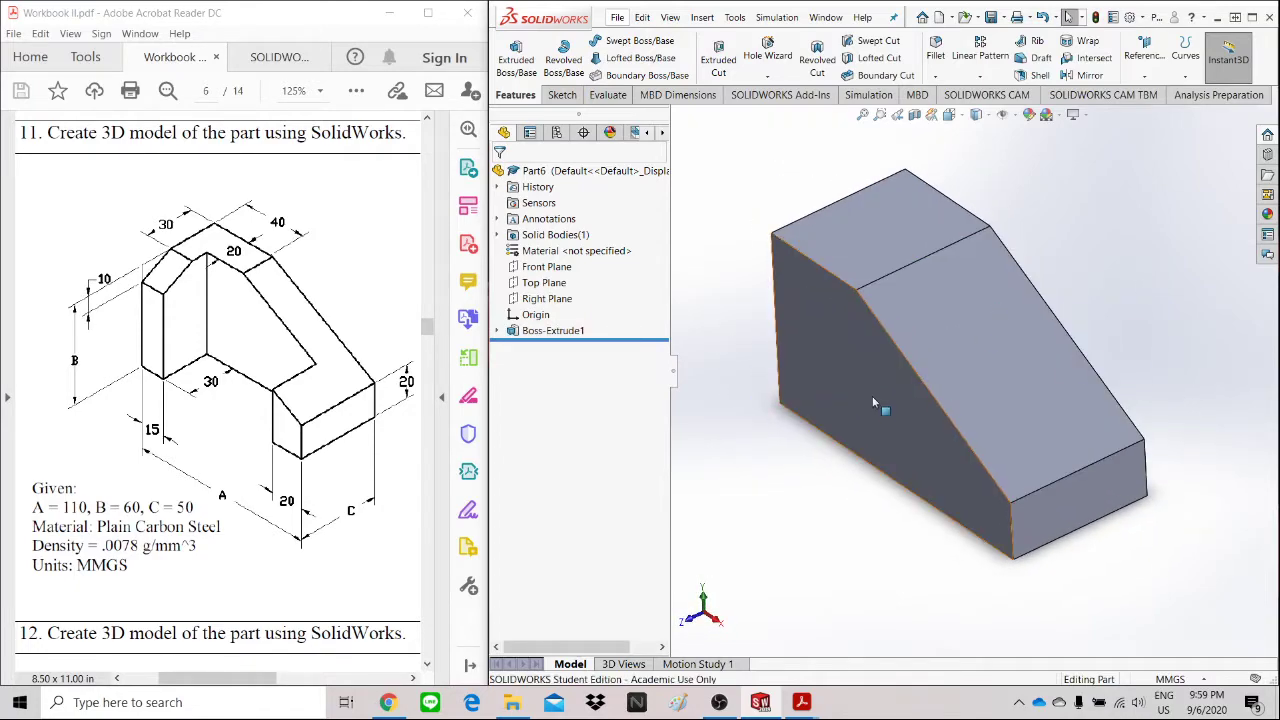
Step: Start a sketch on the block's large five-sided front face
{"action": "left_click", "coordinate": [872, 398]}
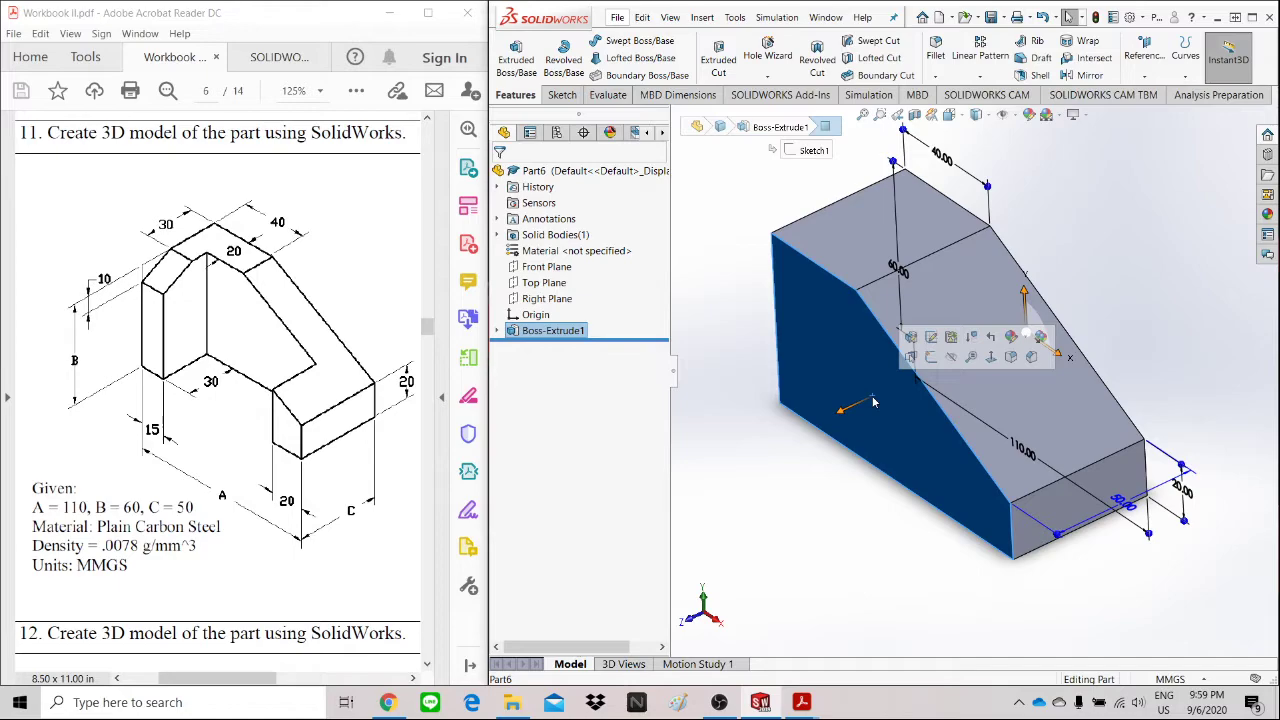
{"action": "left_click", "coordinate": [1091, 337]}
{"action": "middle_click_drag", "start_coordinate": [1091, 337], "coordinate": [1124, 292]}
{"action": "left_click", "coordinate": [904, 403]}
{"action": "scroll", "coordinate": [1113, 232], "scroll_direction": "down", "scroll_amount": 3}
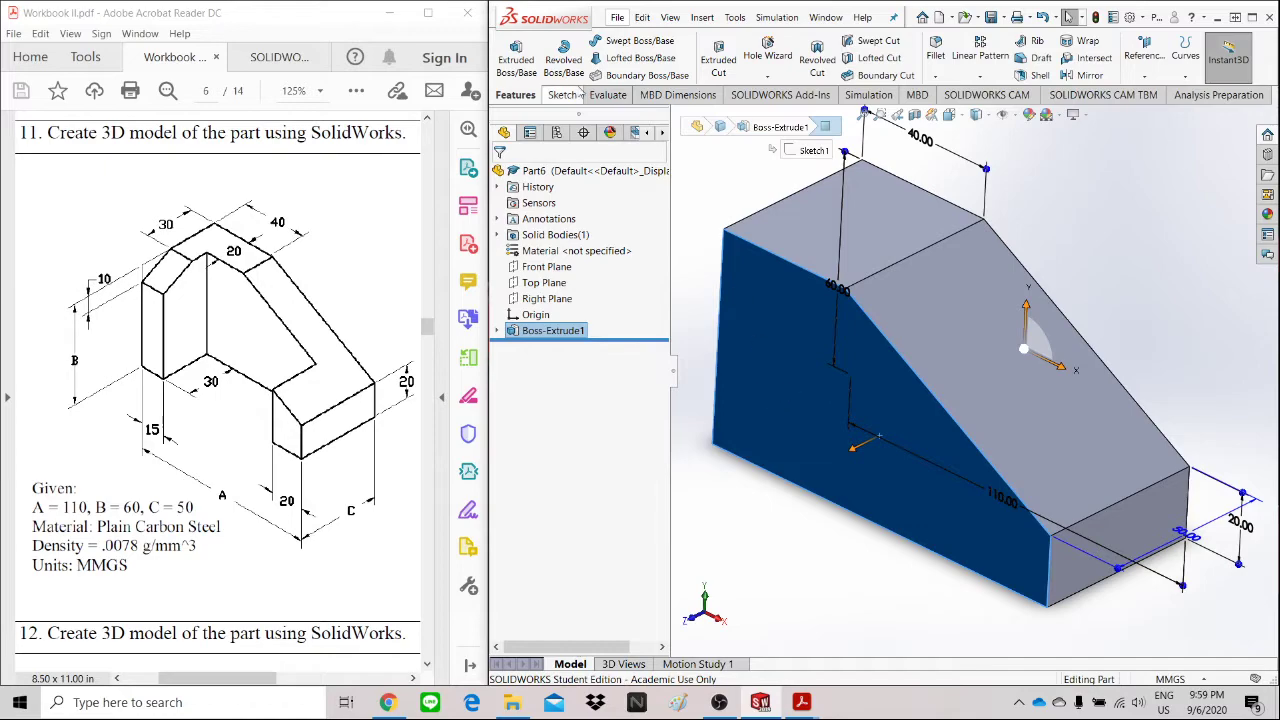
{"action": "left_click", "coordinate": [563, 96]}
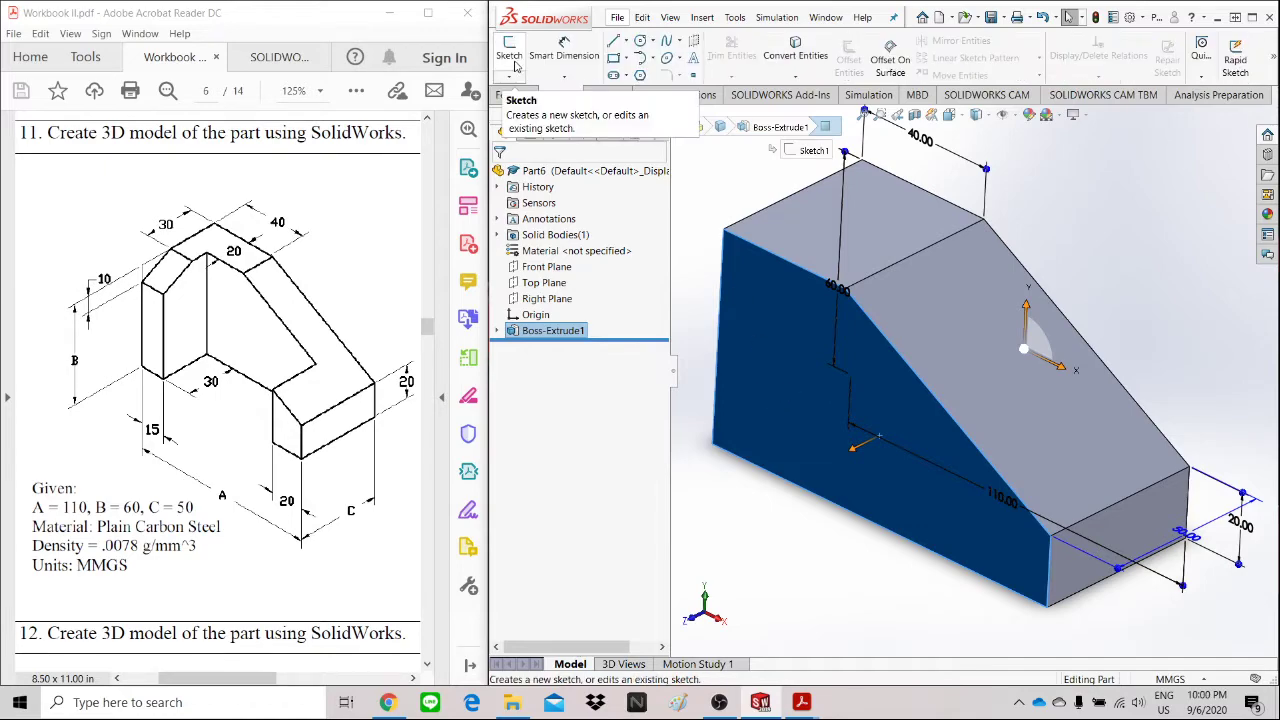
{"action": "left_click", "coordinate": [509, 55]}
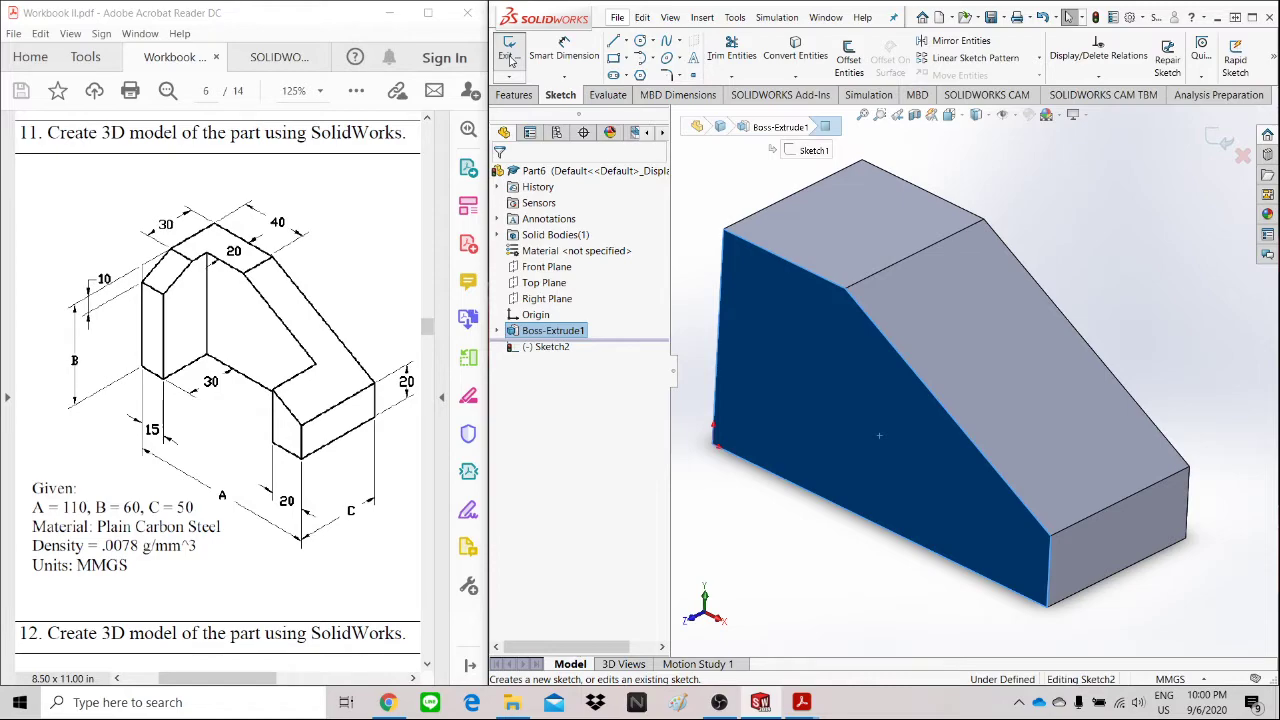
{"action": "scroll", "coordinate": [588, 62], "scroll_direction": "up", "scroll_amount": 1}
{"action": "scroll", "coordinate": [886, 208], "scroll_direction": "up", "scroll_amount": 2}
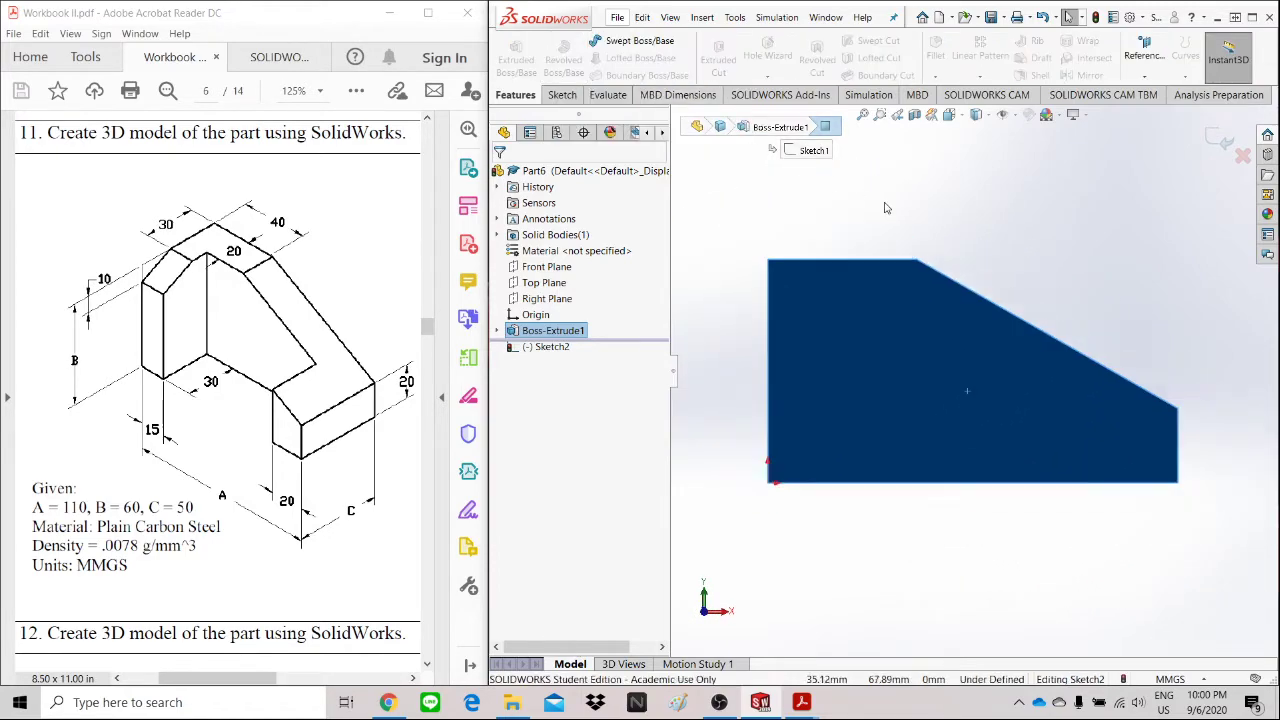
{"action": "left_click", "coordinate": [946, 240]}
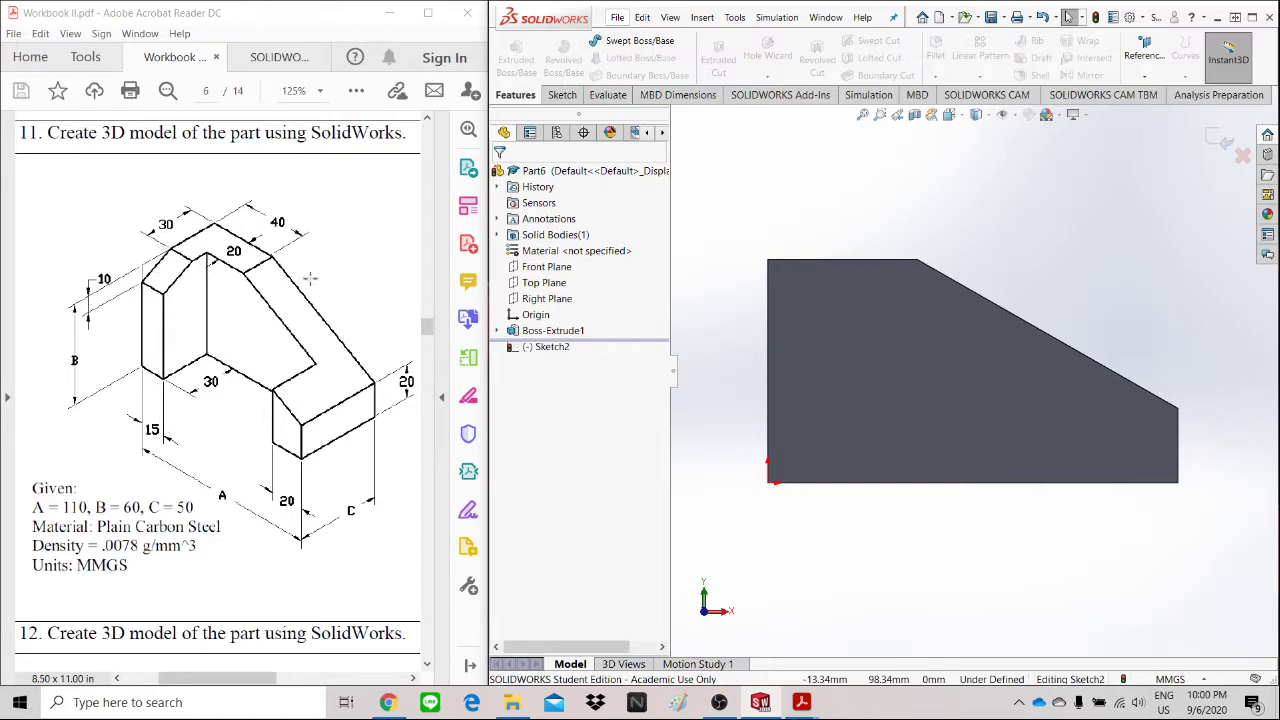
Step: Sketch a corner rectangle about 60 mm tall from the face's bottom edge, about 15 mm from its left side and 13 mm from its right
{"action": "left_click", "coordinate": [561, 94]}
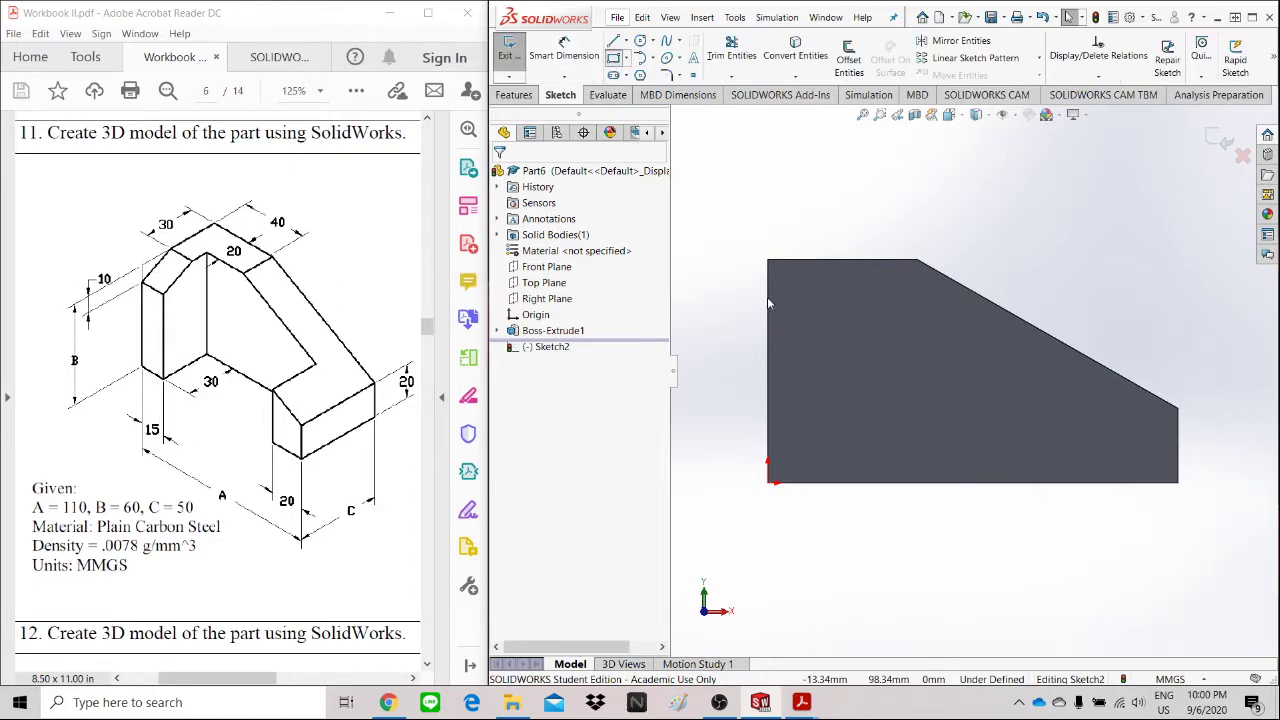
{"action": "left_click", "coordinate": [822, 483]}
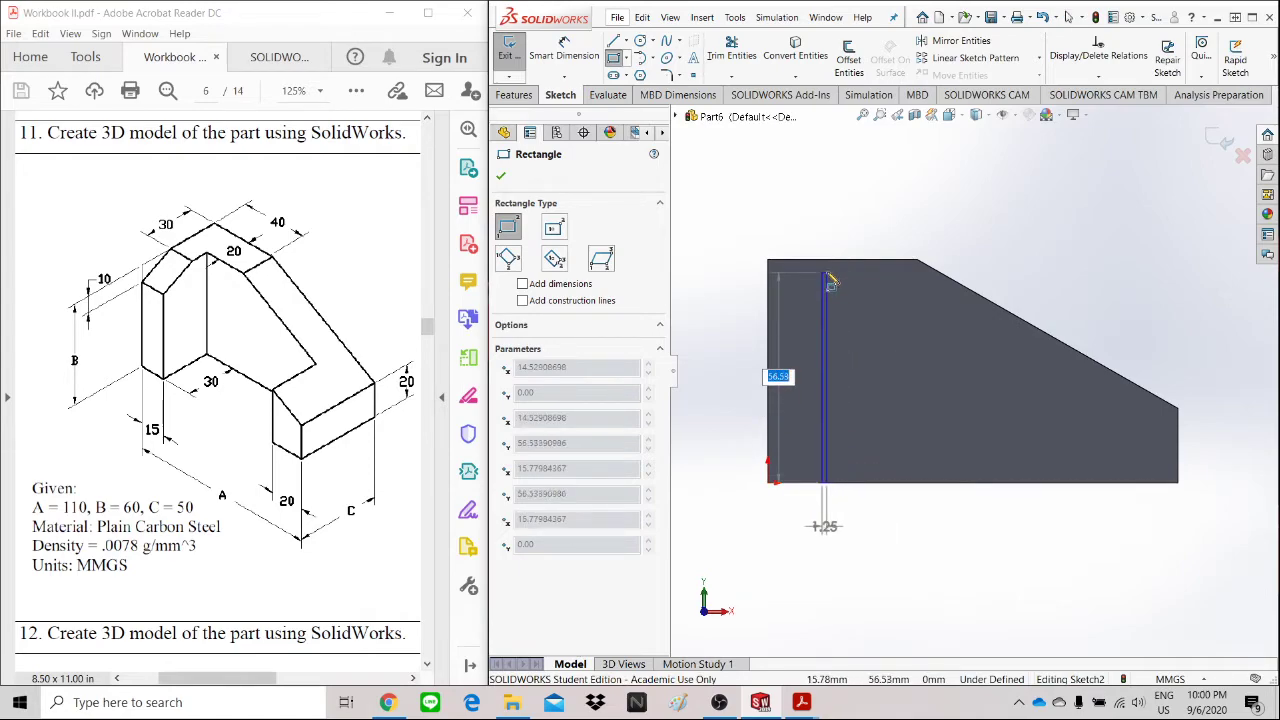
{"action": "left_click", "coordinate": [1131, 261]}
{"action": "right_click", "coordinate": [1140, 240]}
{"action": "left_click", "coordinate": [1075, 229]}
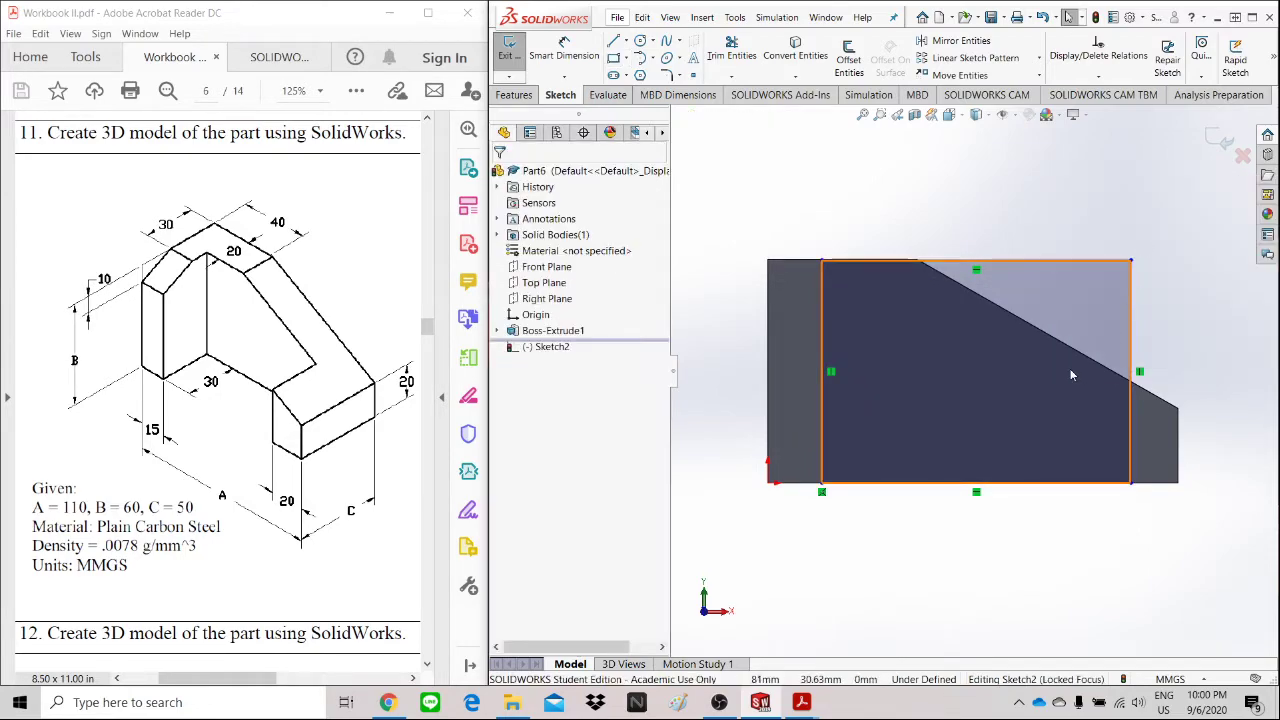
Step: Dimension the rectangle's left side to 15 mm from the block's left edge
{"action": "scroll", "coordinate": [988, 284], "scroll_direction": "down", "scroll_amount": 2}
{"action": "left_click", "coordinate": [568, 56]}
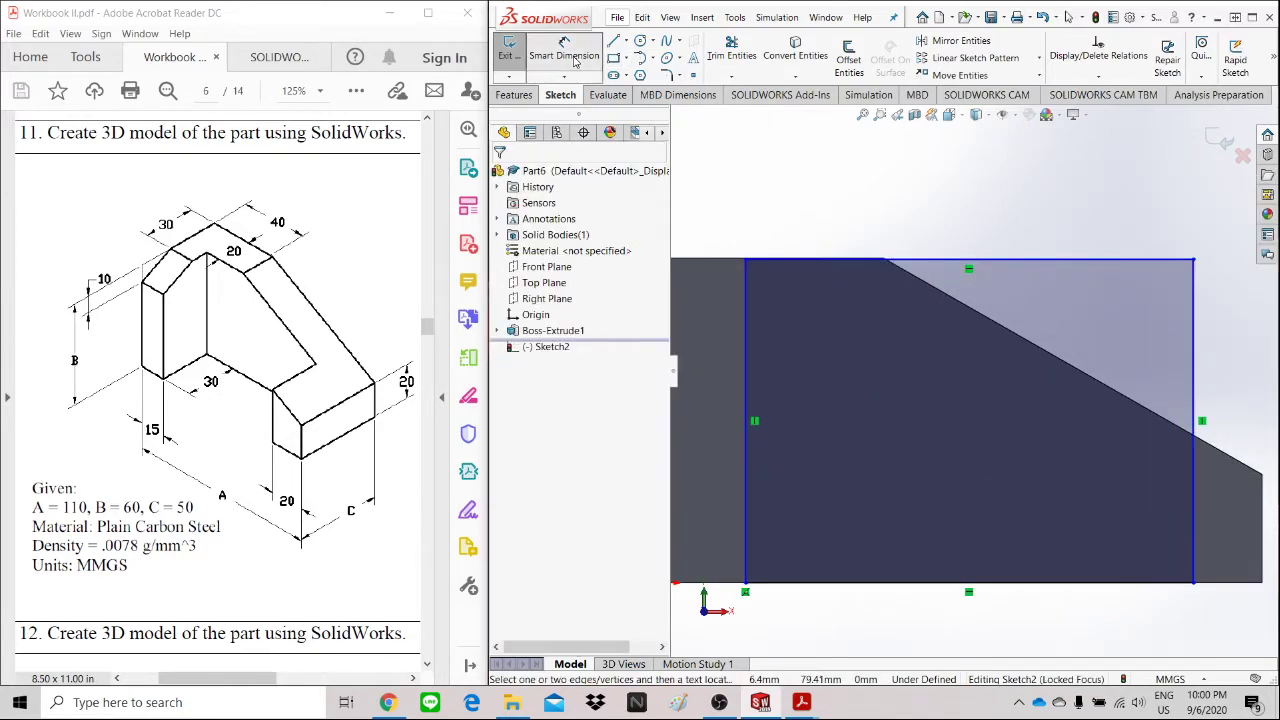
{"action": "scroll", "coordinate": [826, 505], "scroll_direction": "up", "scroll_amount": 2}
{"action": "left_click", "coordinate": [816, 486]}
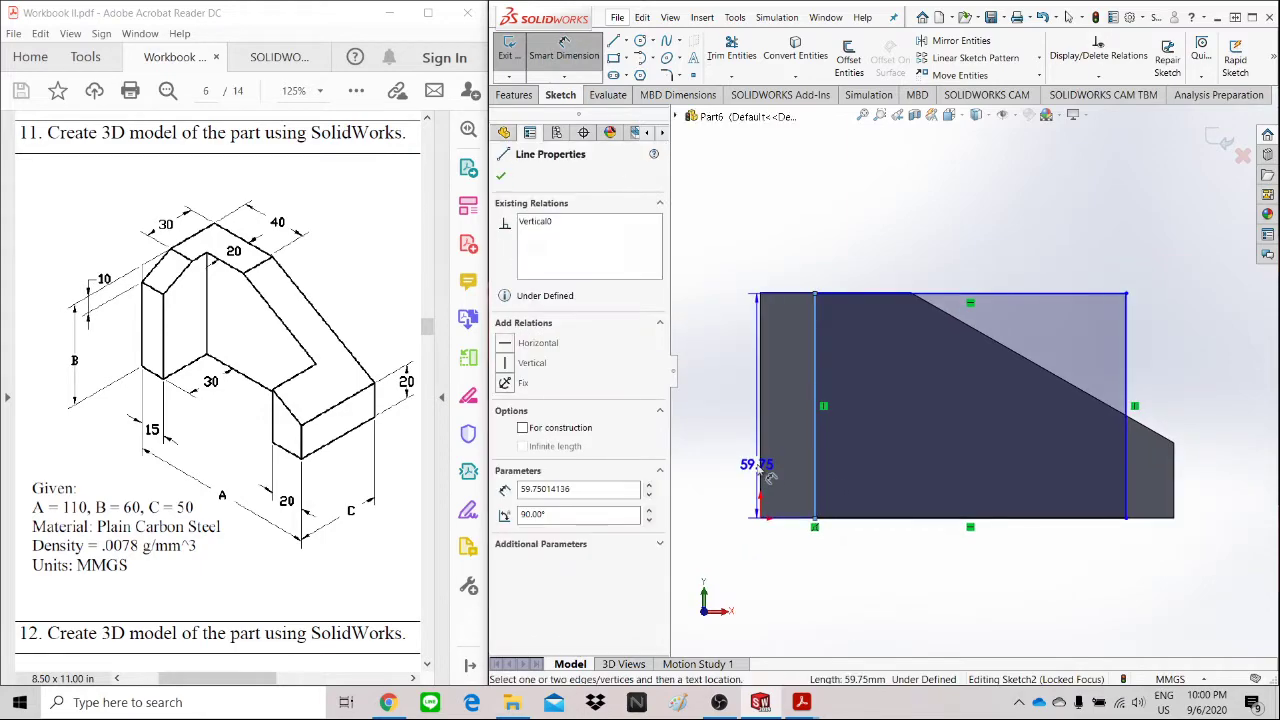
{"action": "left_click", "coordinate": [815, 510]}
{"action": "left_click", "coordinate": [780, 560]}
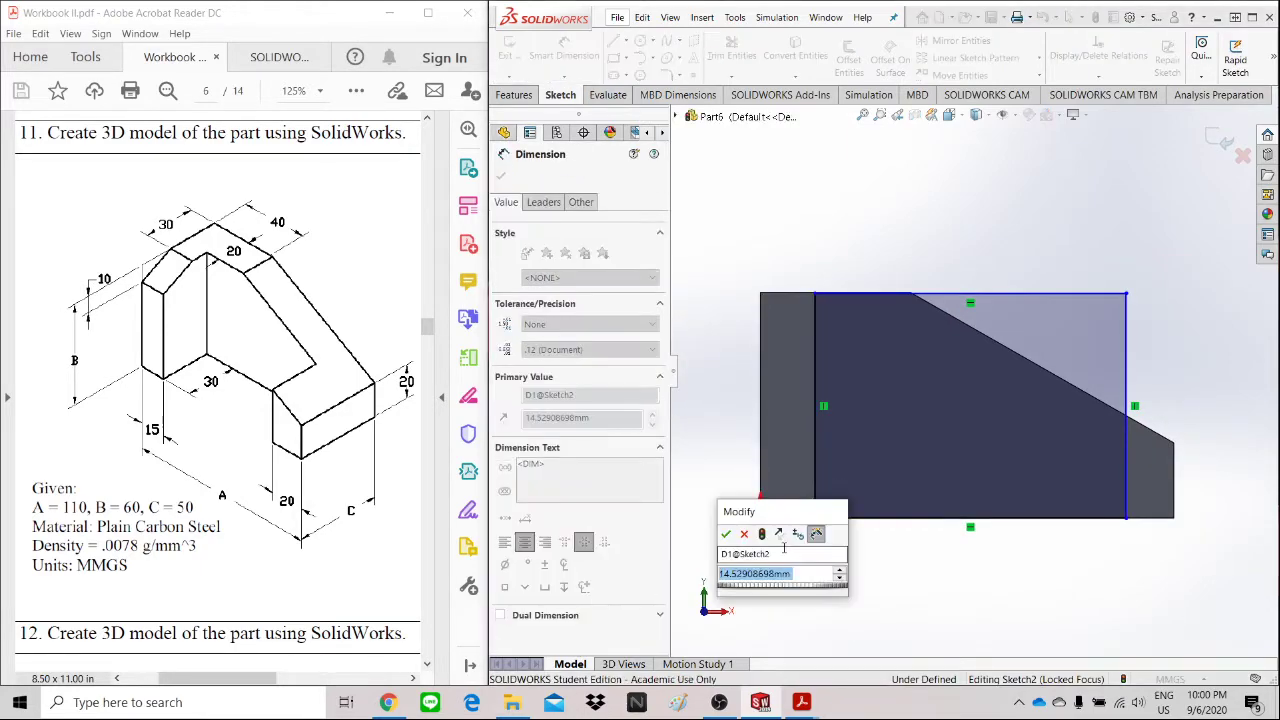
{"action": "type", "text": "15"}
{"action": "key", "text": "Return"}
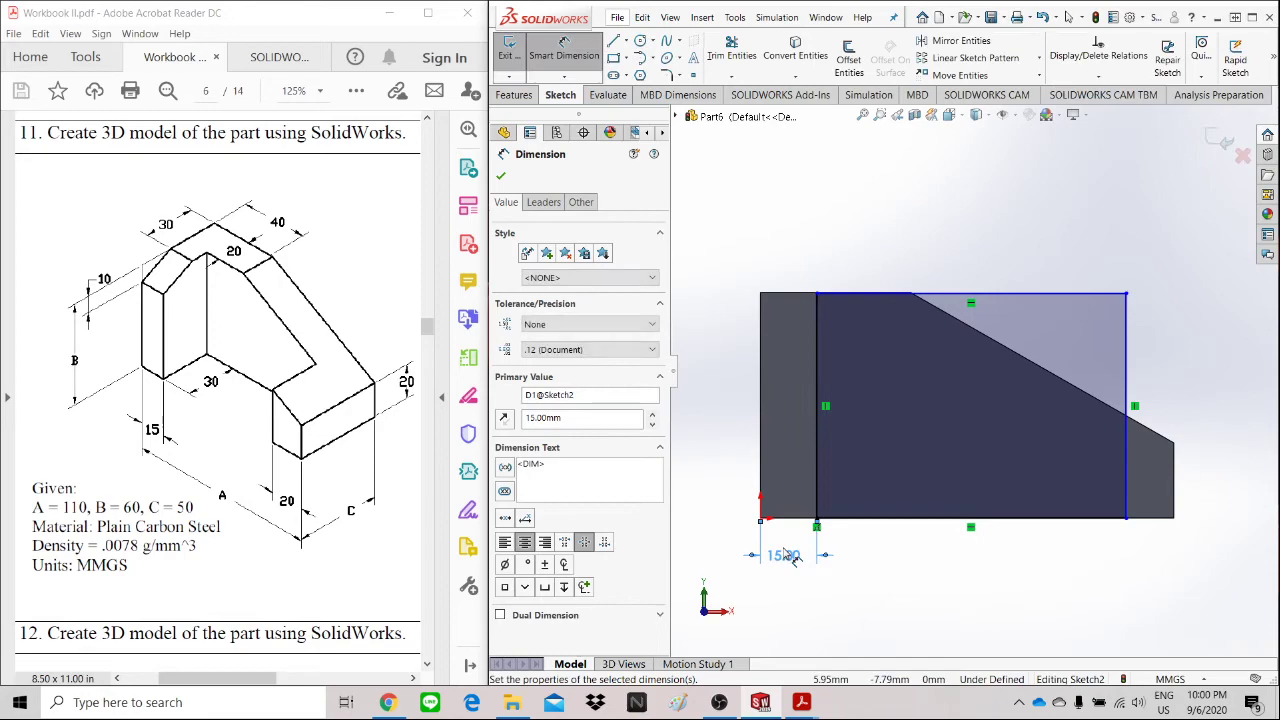
Step: Dimension the rectangle's right side to 20 mm from the block's short right edge
{"action": "left_click", "coordinate": [1174, 488]}
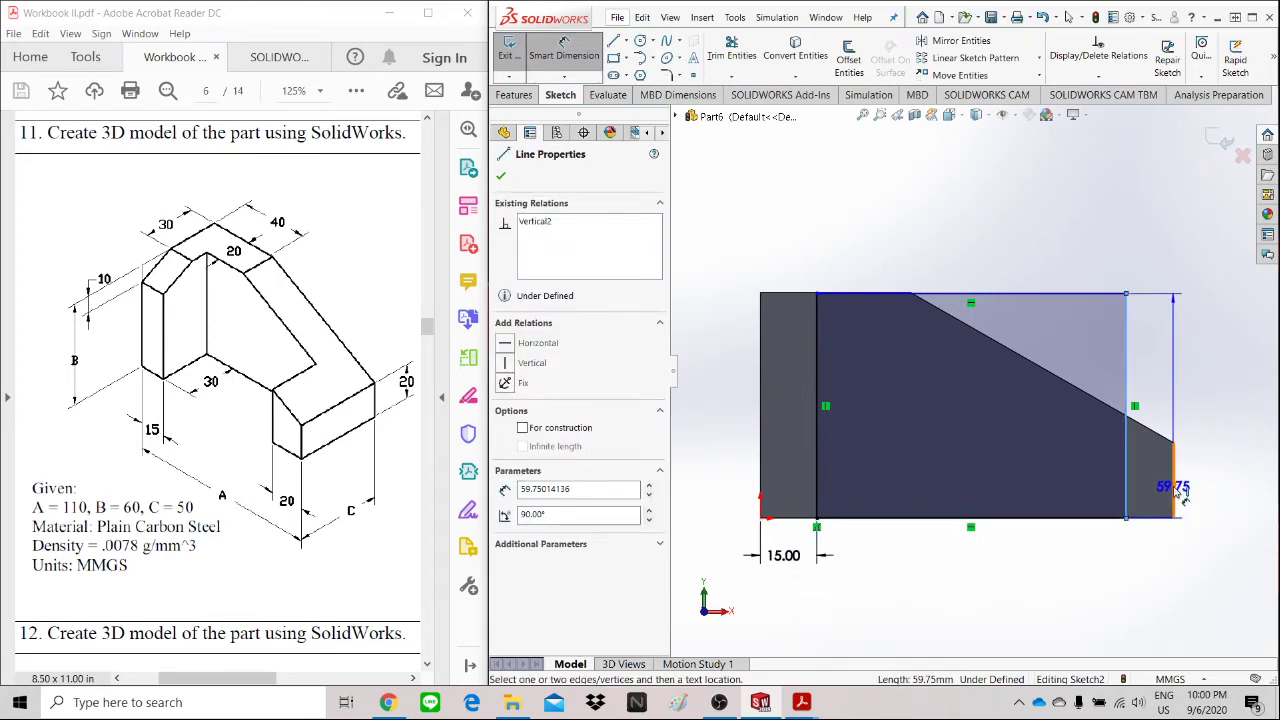
{"action": "left_click", "coordinate": [1126, 530]}
{"action": "left_click", "coordinate": [1148, 546]}
{"action": "type", "text": "20"}
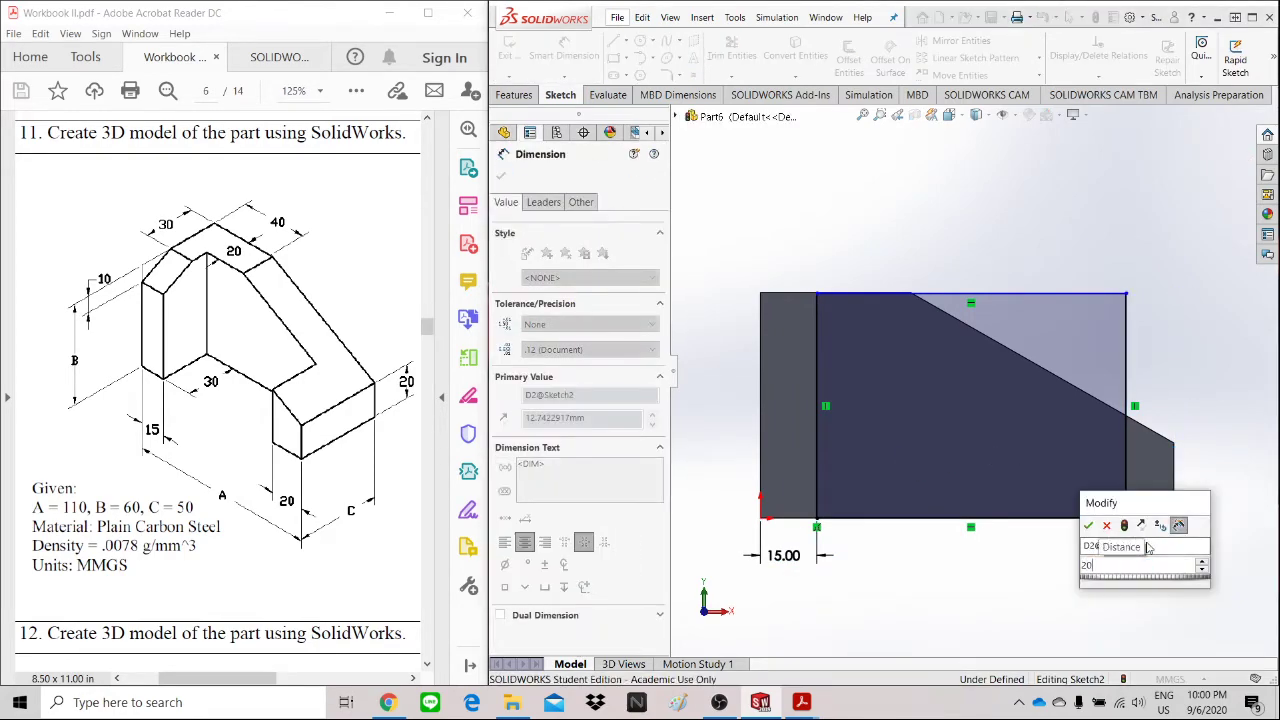
{"action": "key", "text": "Return"}
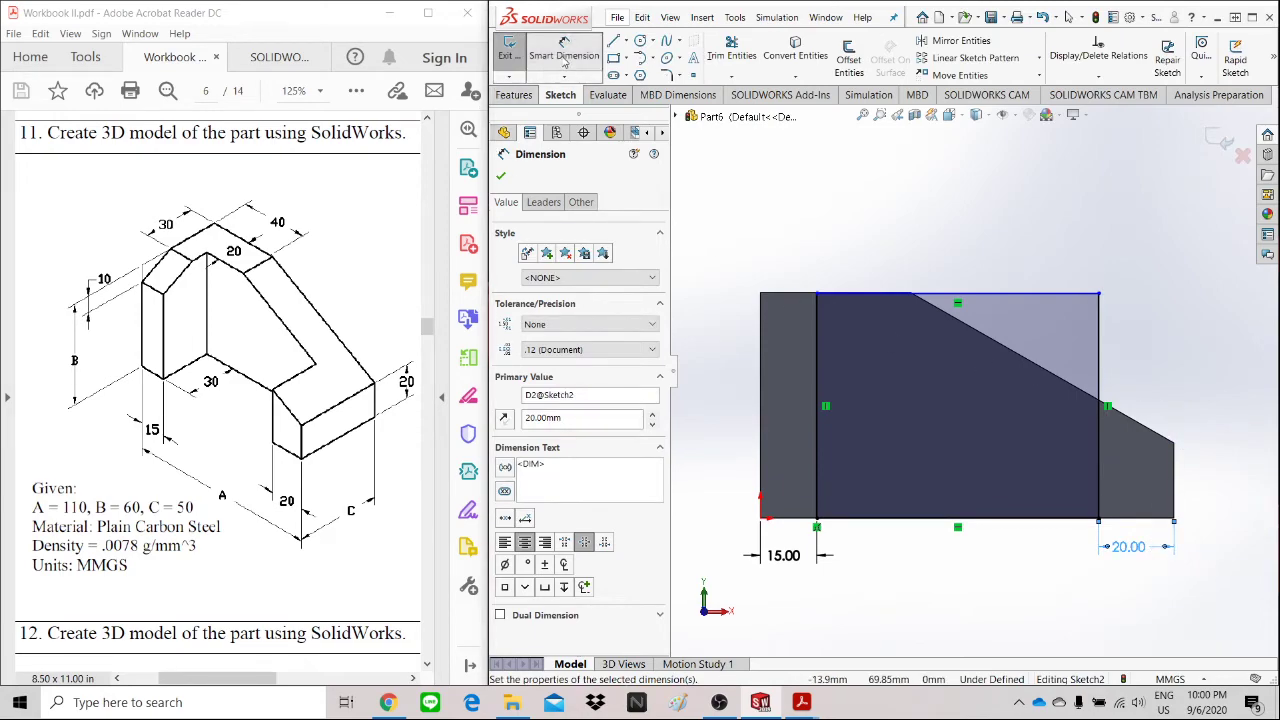
Step: Make the rectangle's top line collinear with the block's top front edge
{"action": "scroll", "coordinate": [800, 240], "scroll_direction": "down", "scroll_amount": 1}
{"action": "left_click", "coordinate": [800, 307]}
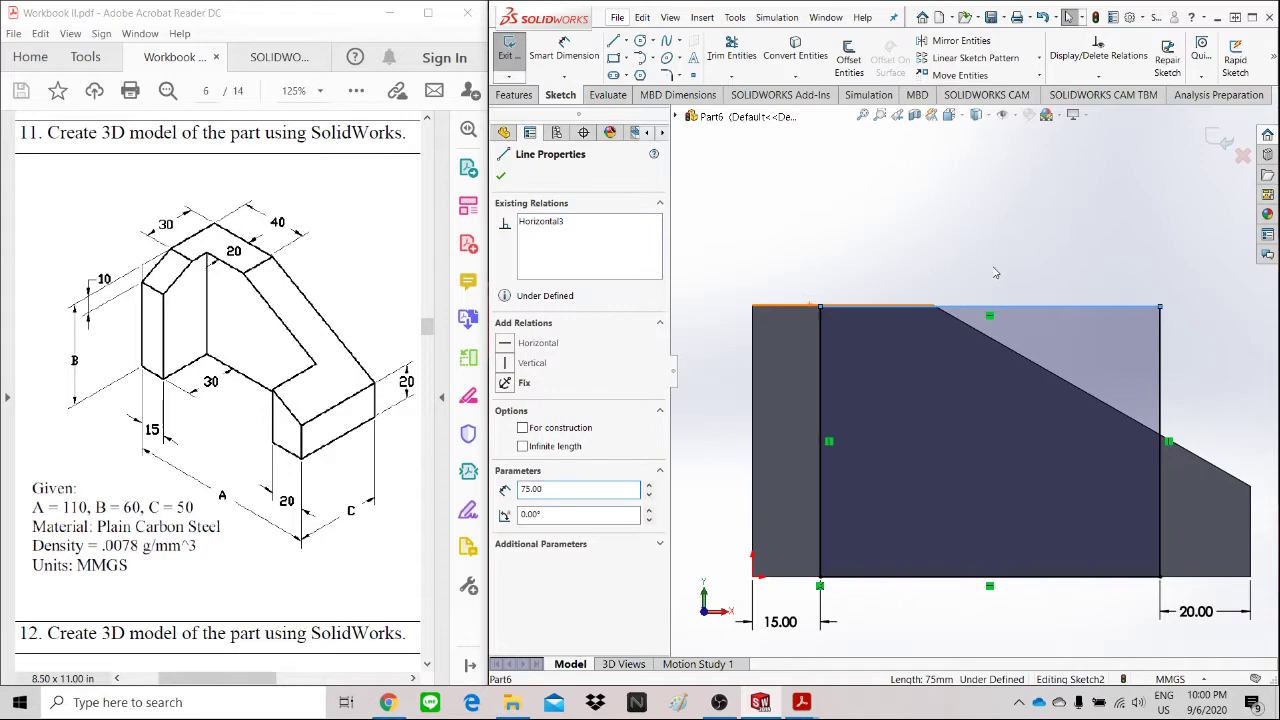
{"action": "middle_click_drag", "start_coordinate": [995, 272], "coordinate": [1020, 337]}
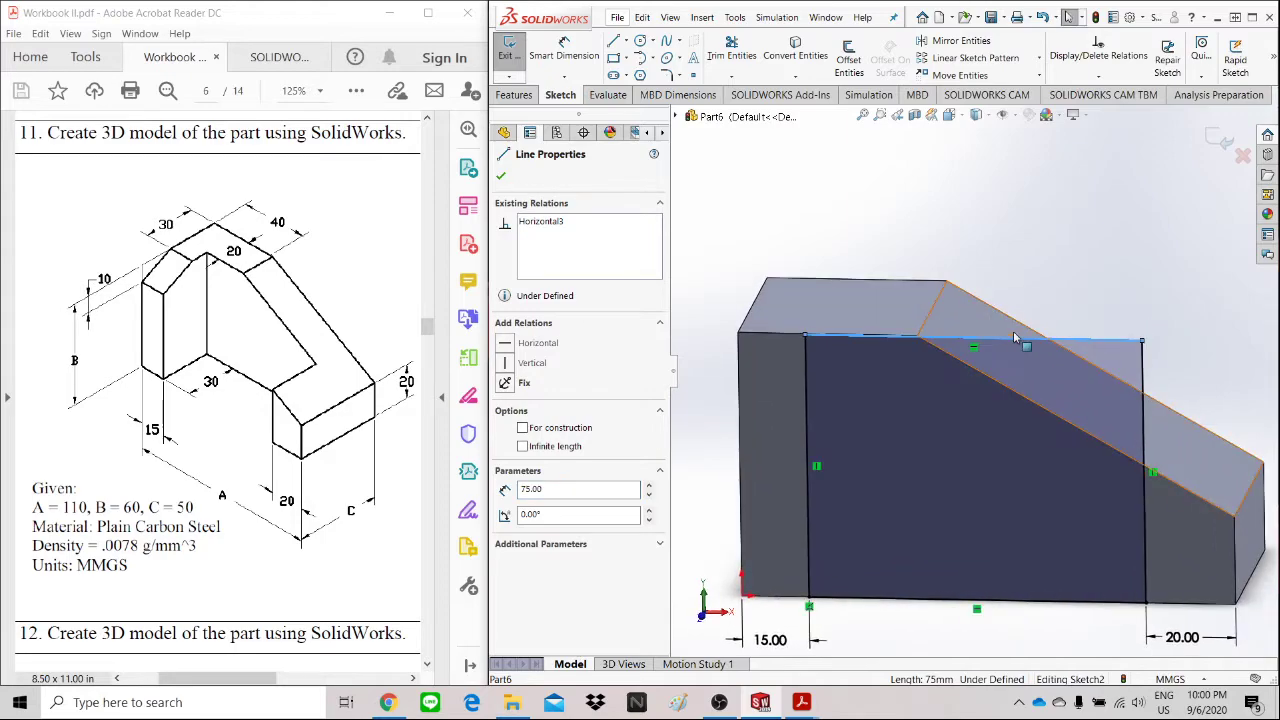
{"action": "left_click", "coordinate": [762, 338], "text": "ctrl"}
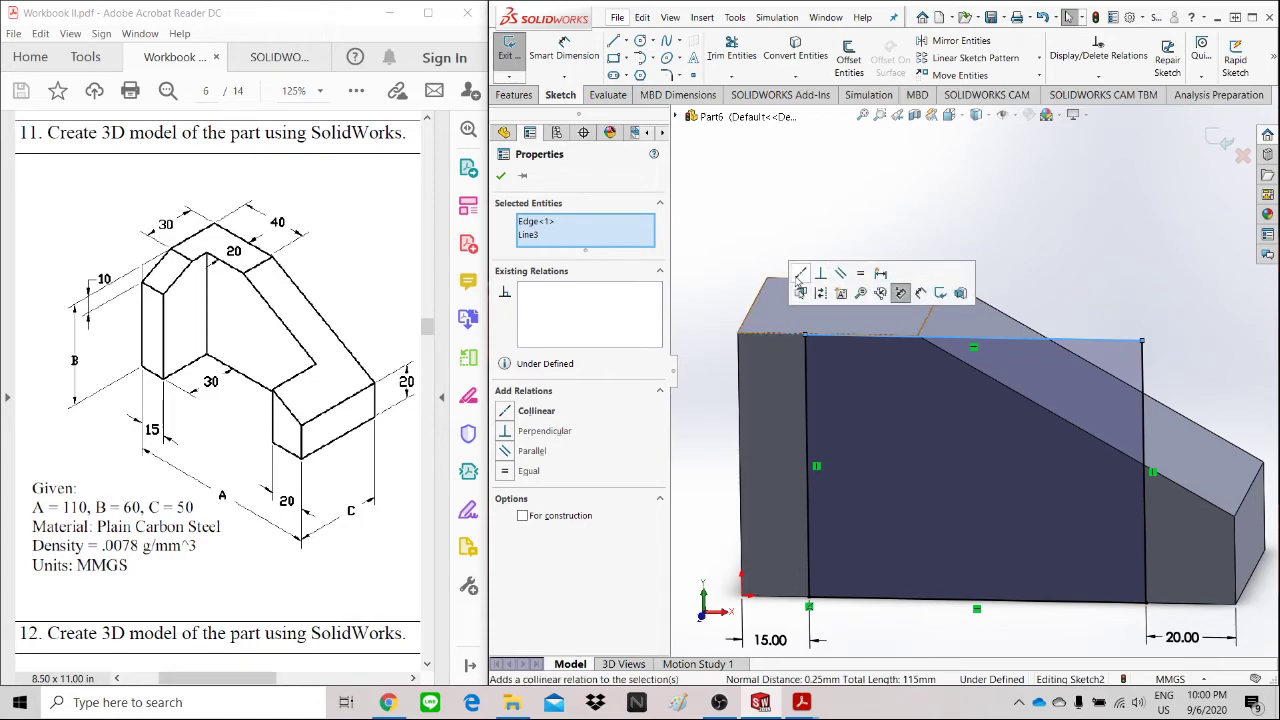
{"action": "left_click", "coordinate": [799, 275]}
{"action": "mouse_move", "coordinate": [934, 274]}
{"action": "middle_mouse_down"}
{"action": "mouse_move", "coordinate": [928, 243]}
{"action": "mouse_move", "coordinate": [905, 325]}
{"action": "mouse_move", "coordinate": [915, 305]}
{"action": "mouse_move", "coordinate": [934, 313]}
{"action": "mouse_move", "coordinate": [915, 345]}
{"action": "mouse_move", "coordinate": [952, 304]}
{"action": "middle_mouse_up"}
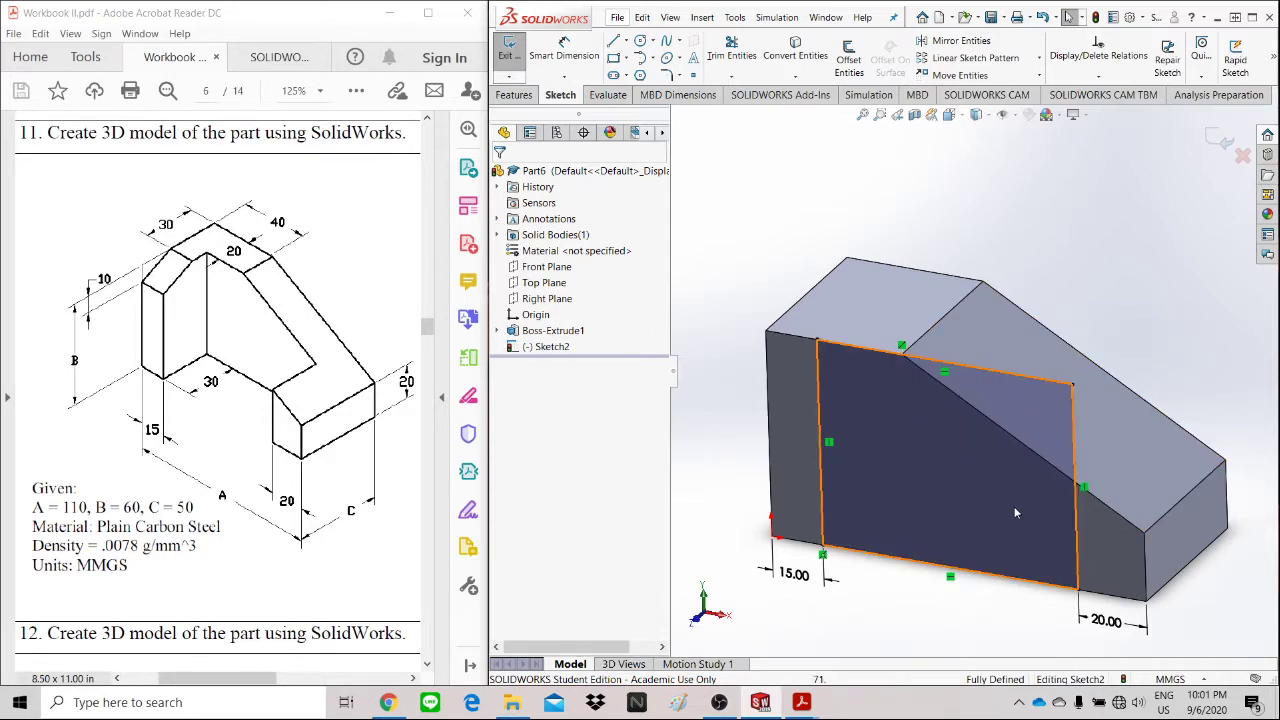
Step: Cut the rectangle into the block as a blind extruded cut 30 mm deep
{"action": "left_click", "coordinate": [513, 95]}
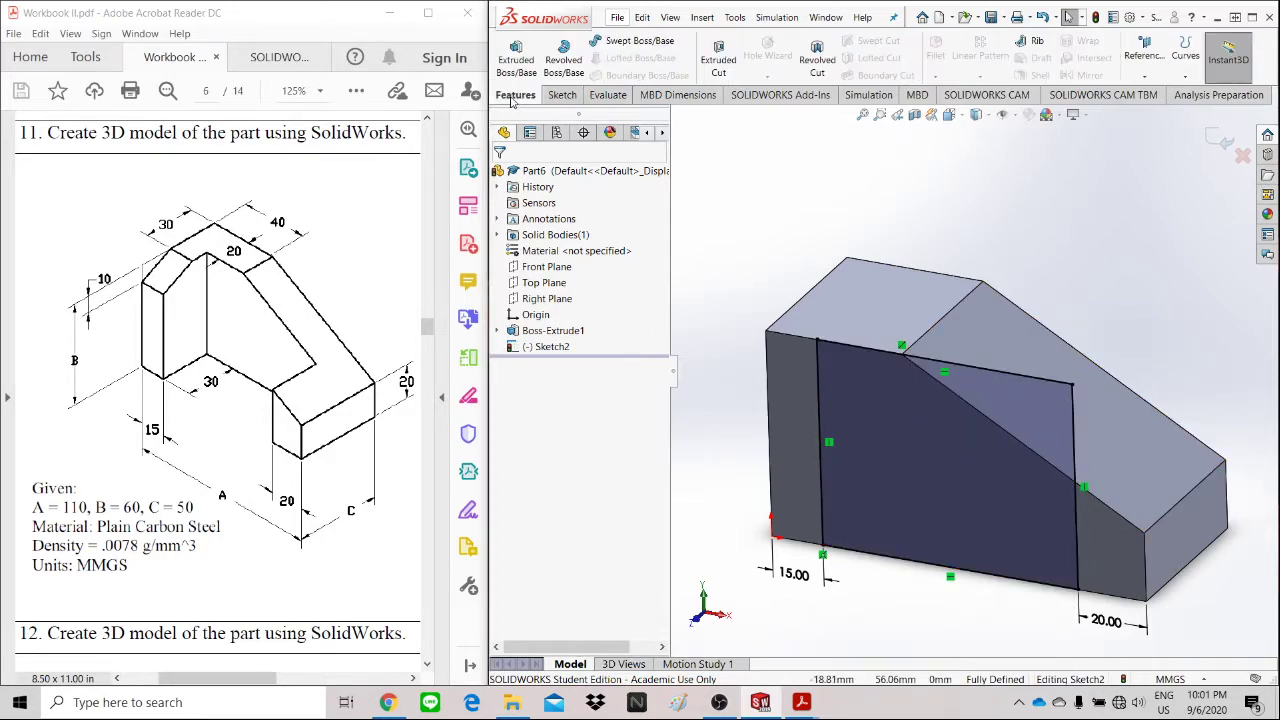
{"action": "left_click", "coordinate": [722, 60]}
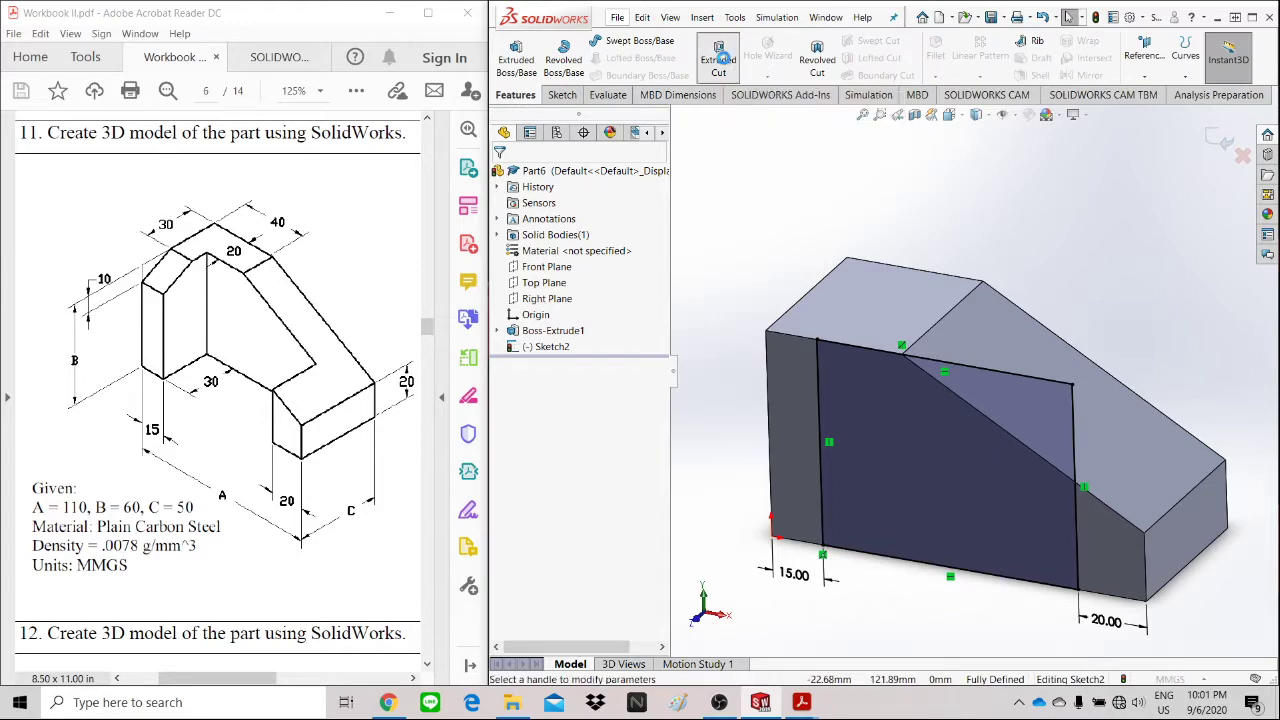
{"action": "middle_click_drag", "start_coordinate": [1065, 232], "coordinate": [1110, 261]}
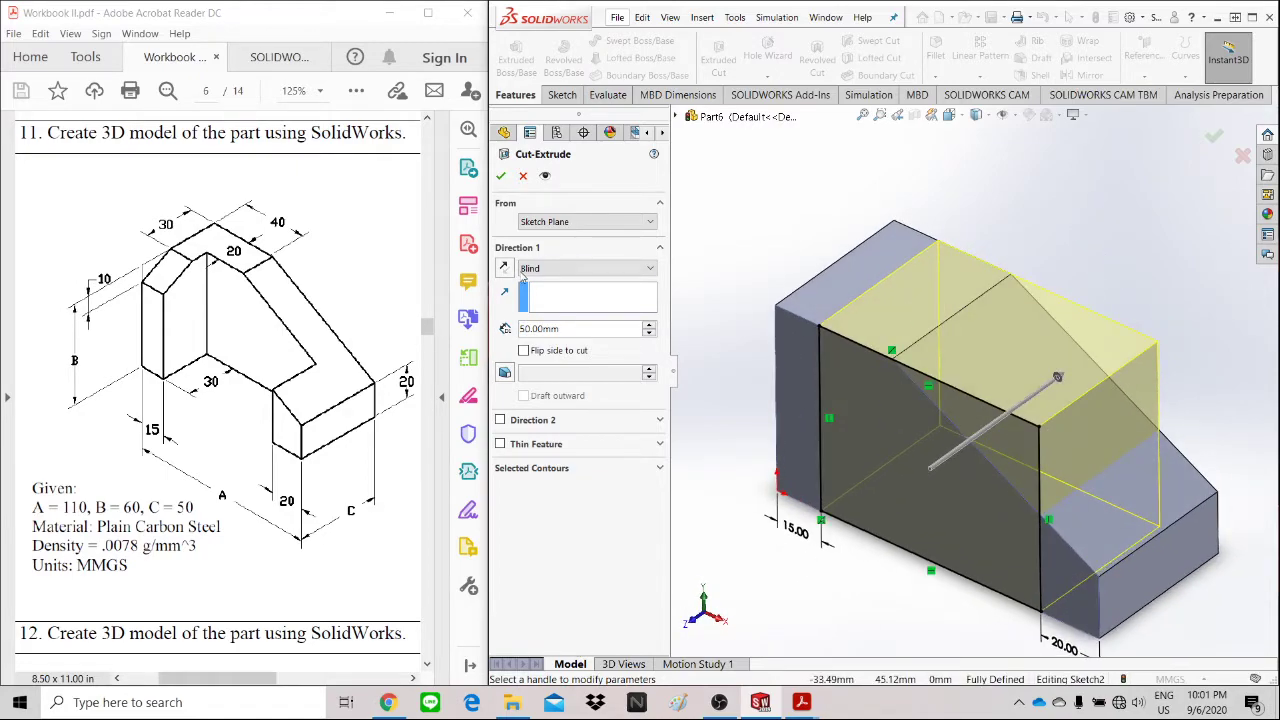
{"action": "left_click", "coordinate": [566, 270]}
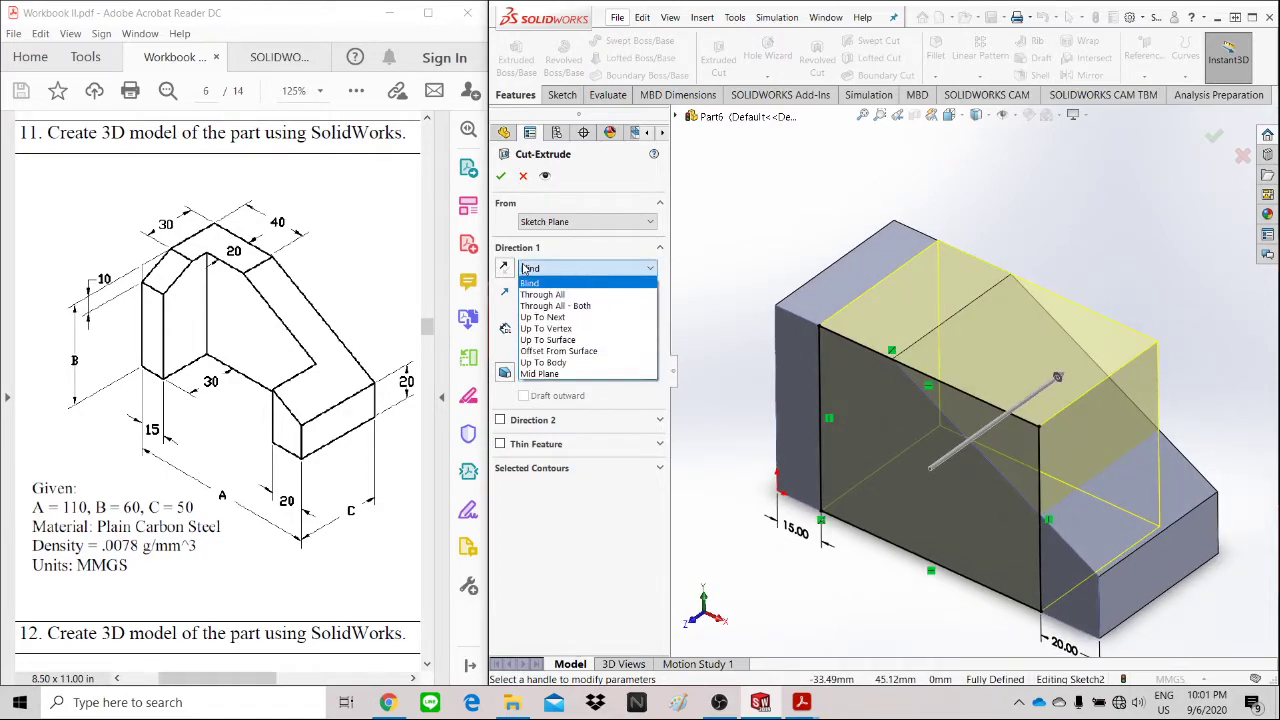
{"action": "left_click", "coordinate": [566, 270]}
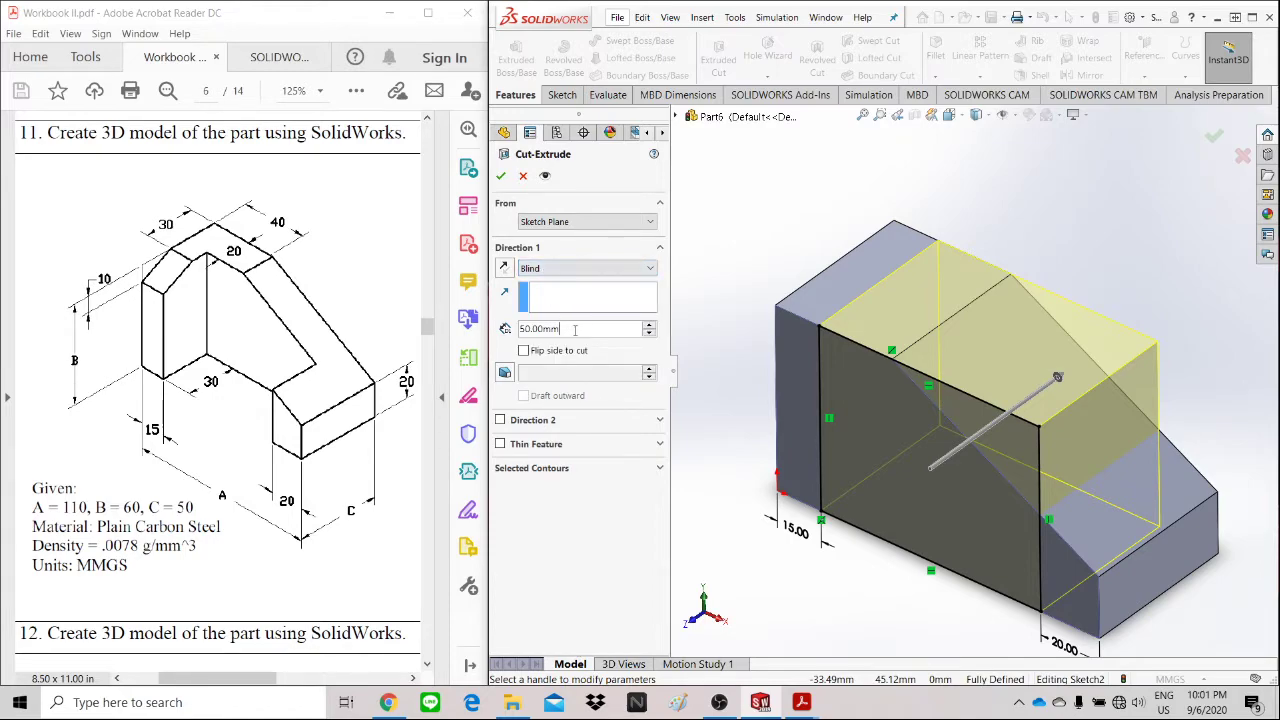
{"action": "left_click_drag", "start_coordinate": [575, 329], "coordinate": [506, 329]}
{"action": "type", "text": "30"}
{"action": "key", "text": "Return"}
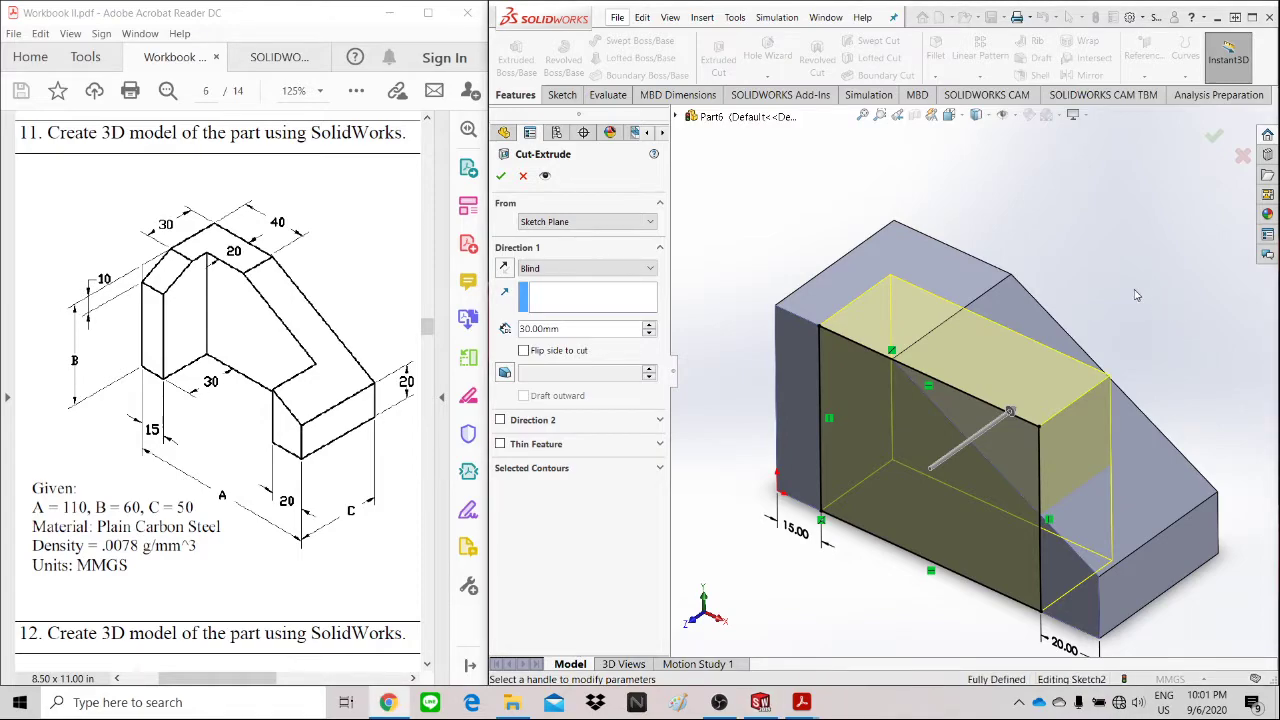
{"action": "middle_click_drag", "start_coordinate": [1157, 297], "coordinate": [1120, 295]}
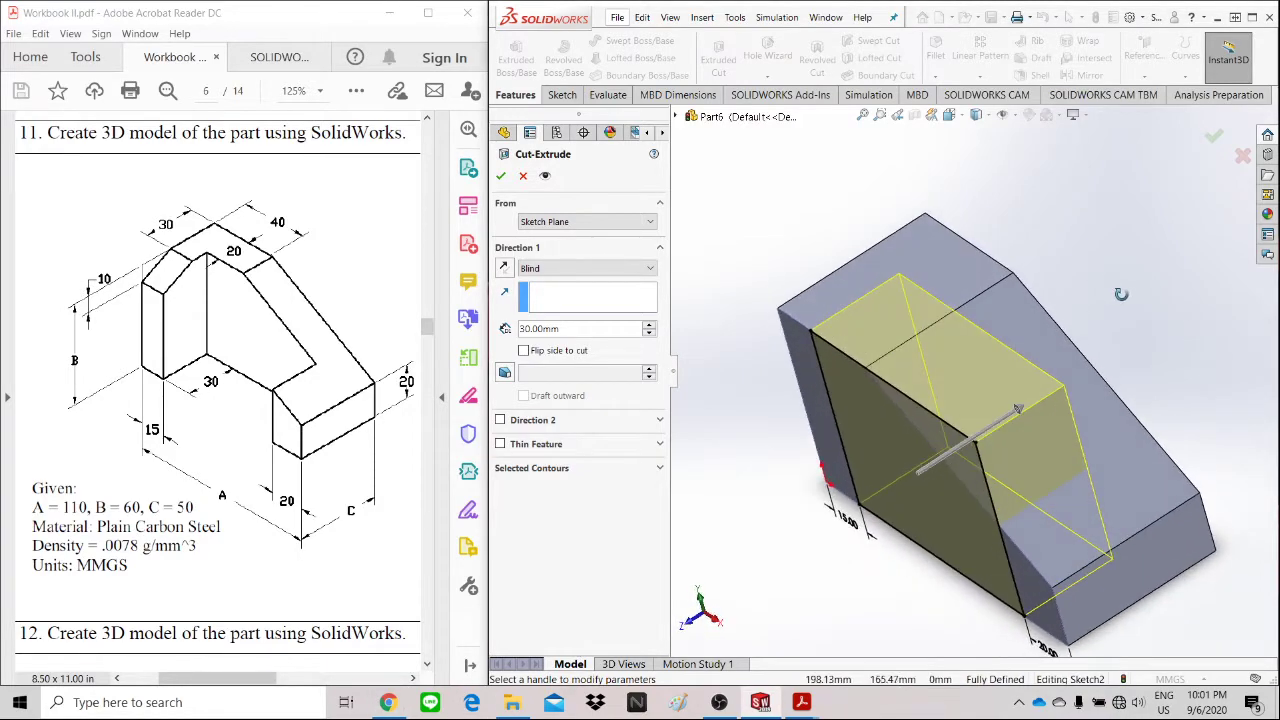
{"action": "left_click", "coordinate": [501, 177]}
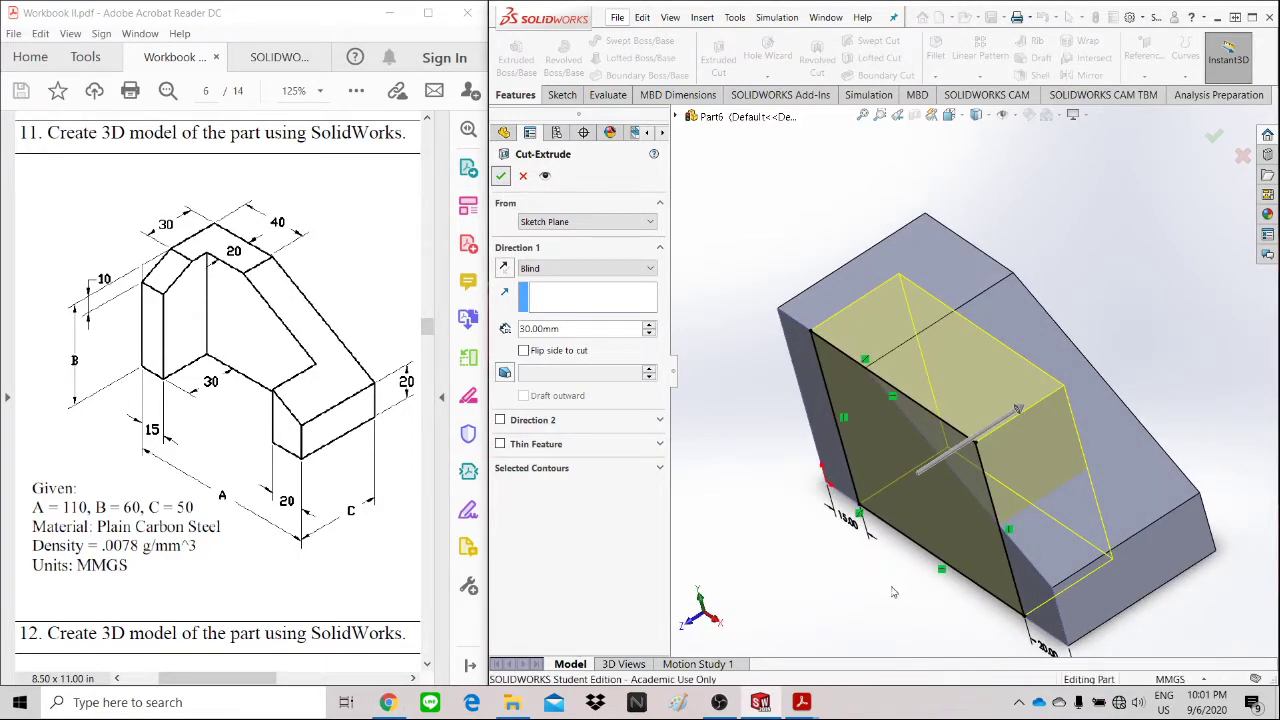
{"action": "middle_click_drag", "start_coordinate": [794, 594], "coordinate": [913, 580]}
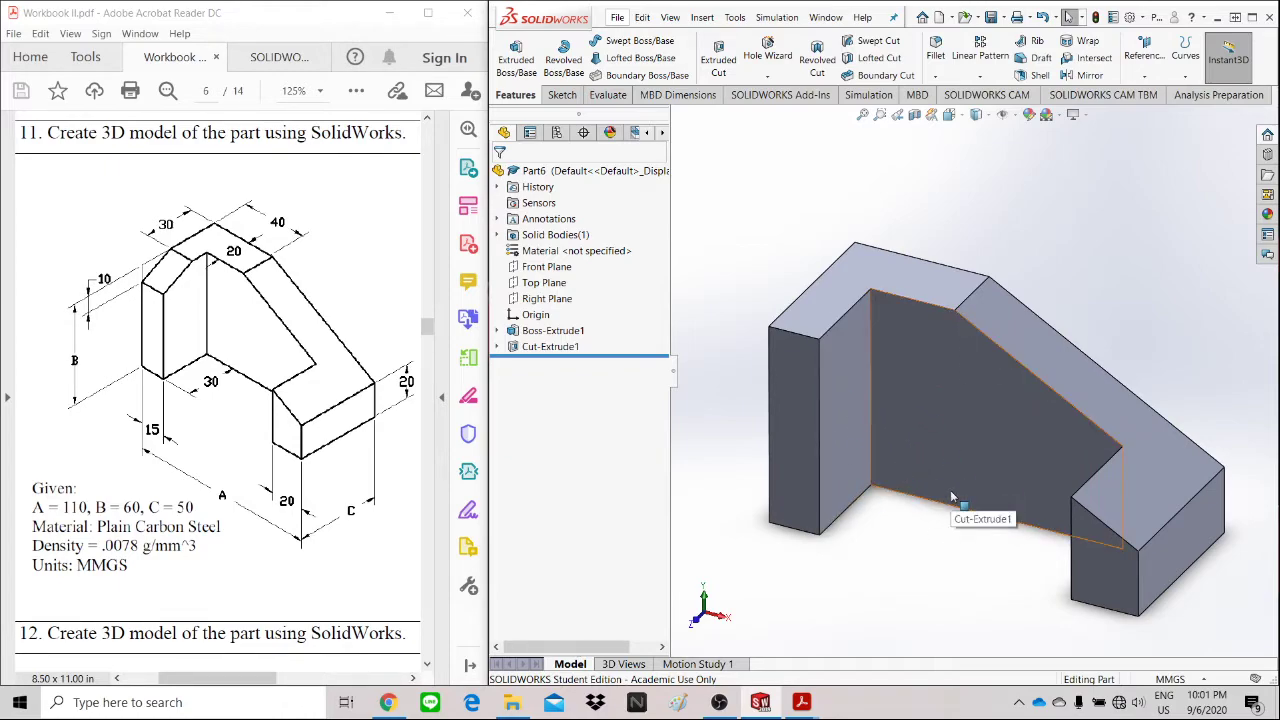
{"action": "mouse_move", "coordinate": [1107, 252]}
{"action": "middle_mouse_down"}
{"action": "mouse_move", "coordinate": [1069, 221]}
{"action": "mouse_move", "coordinate": [1080, 228]}
{"action": "middle_mouse_up"}
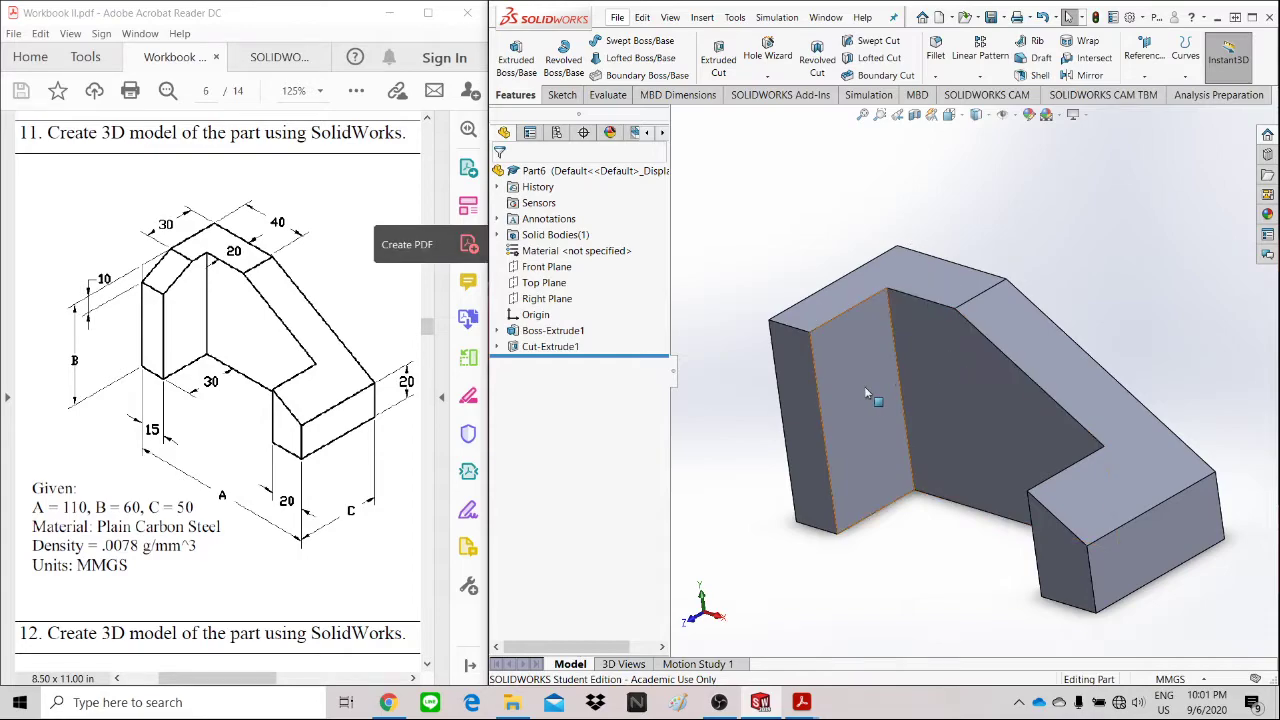
Step: Sketch a triangle about 20 mm wide and 11 mm high on the left leg's inner face, at its upper front corner
{"action": "left_click", "coordinate": [895, 432]}
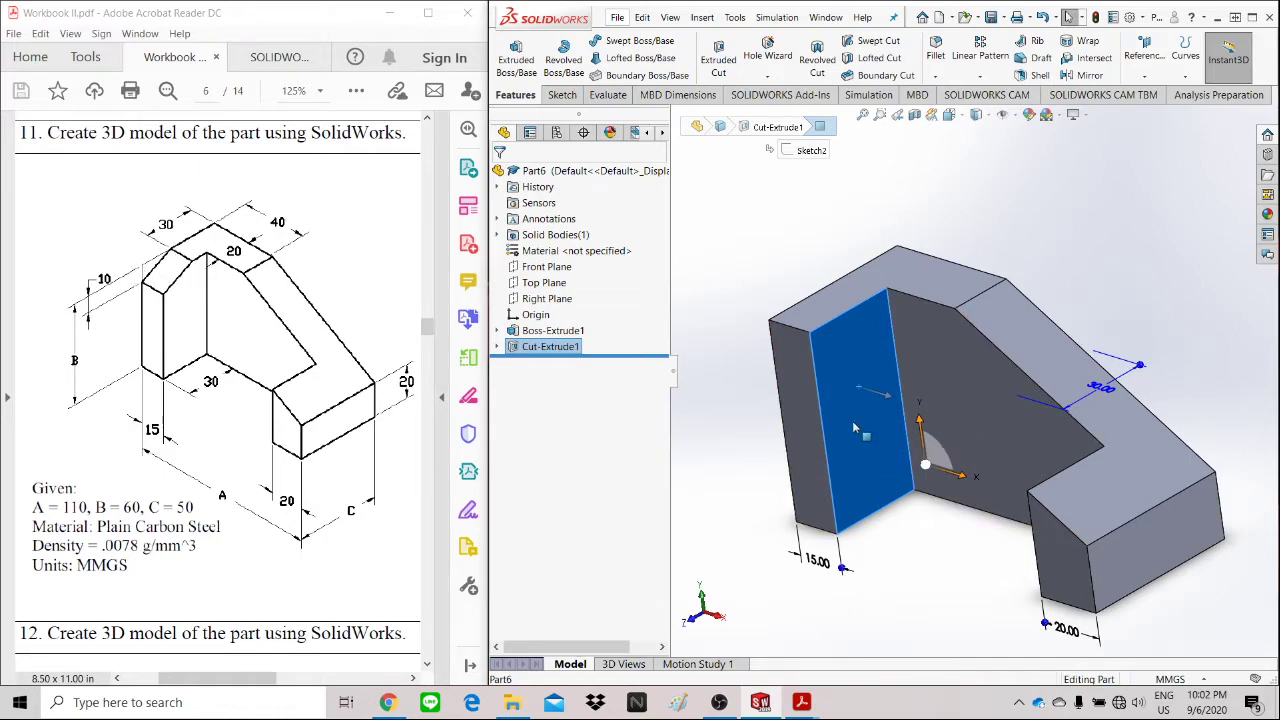
{"action": "left_click", "coordinate": [575, 96]}
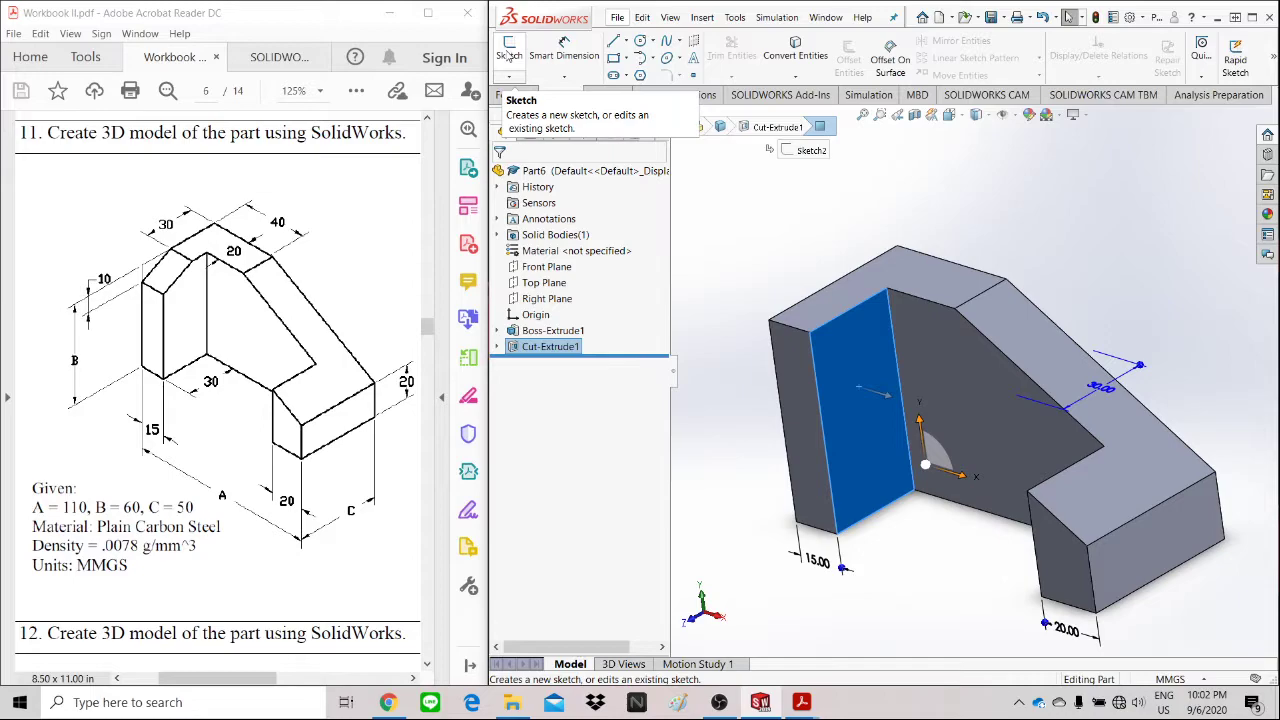
{"action": "left_click", "coordinate": [508, 55]}
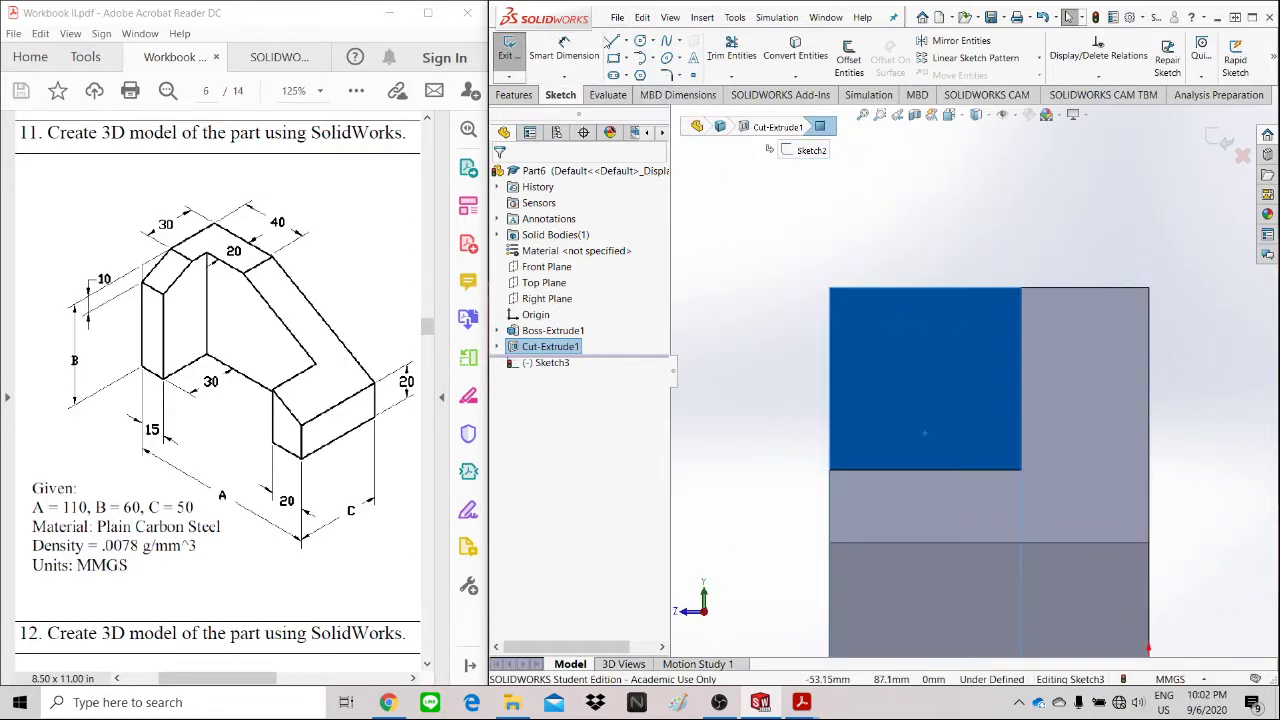
{"action": "left_click", "coordinate": [613, 41]}
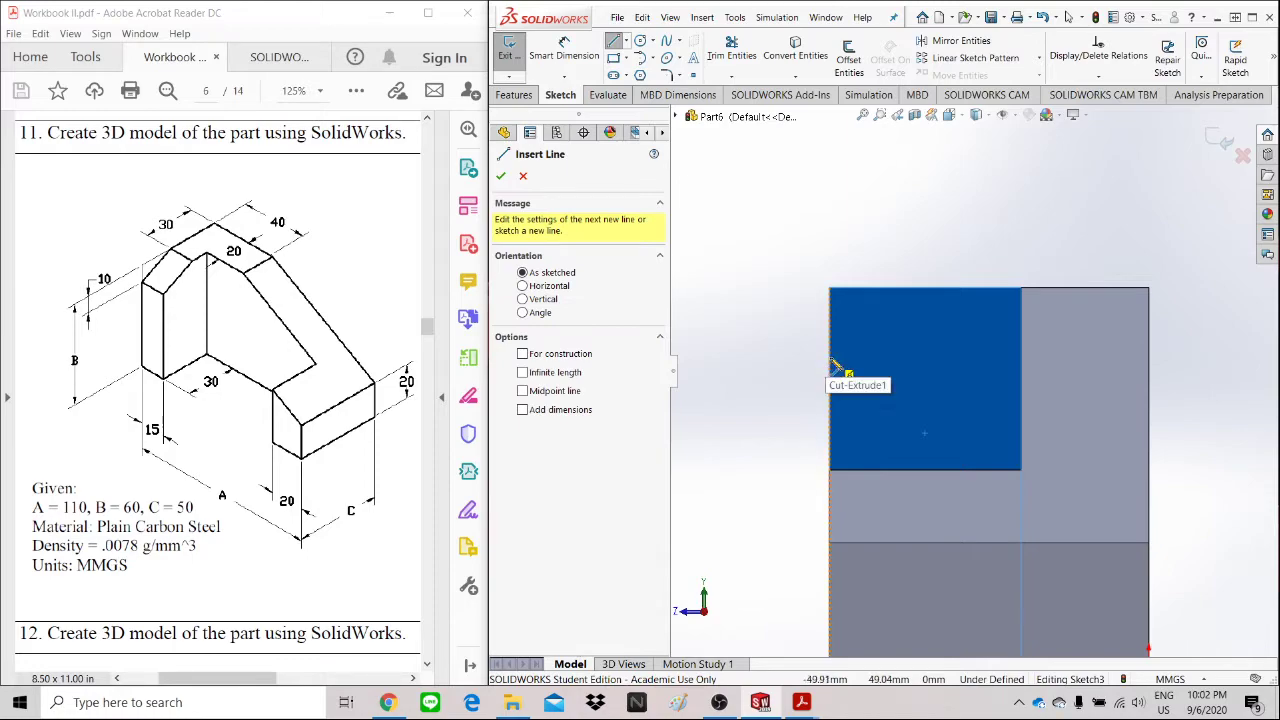
{"action": "left_click", "coordinate": [830, 355]}
{"action": "left_click", "coordinate": [957, 288]}
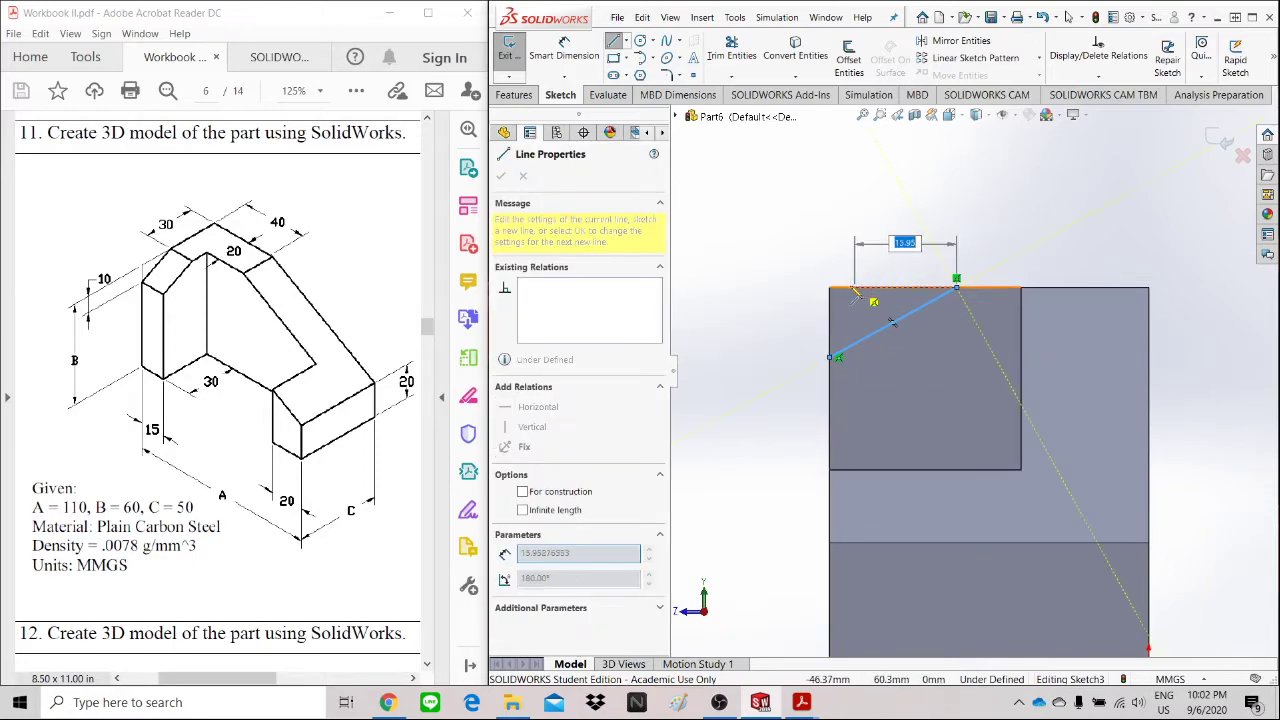
{"action": "left_click", "coordinate": [830, 357]}
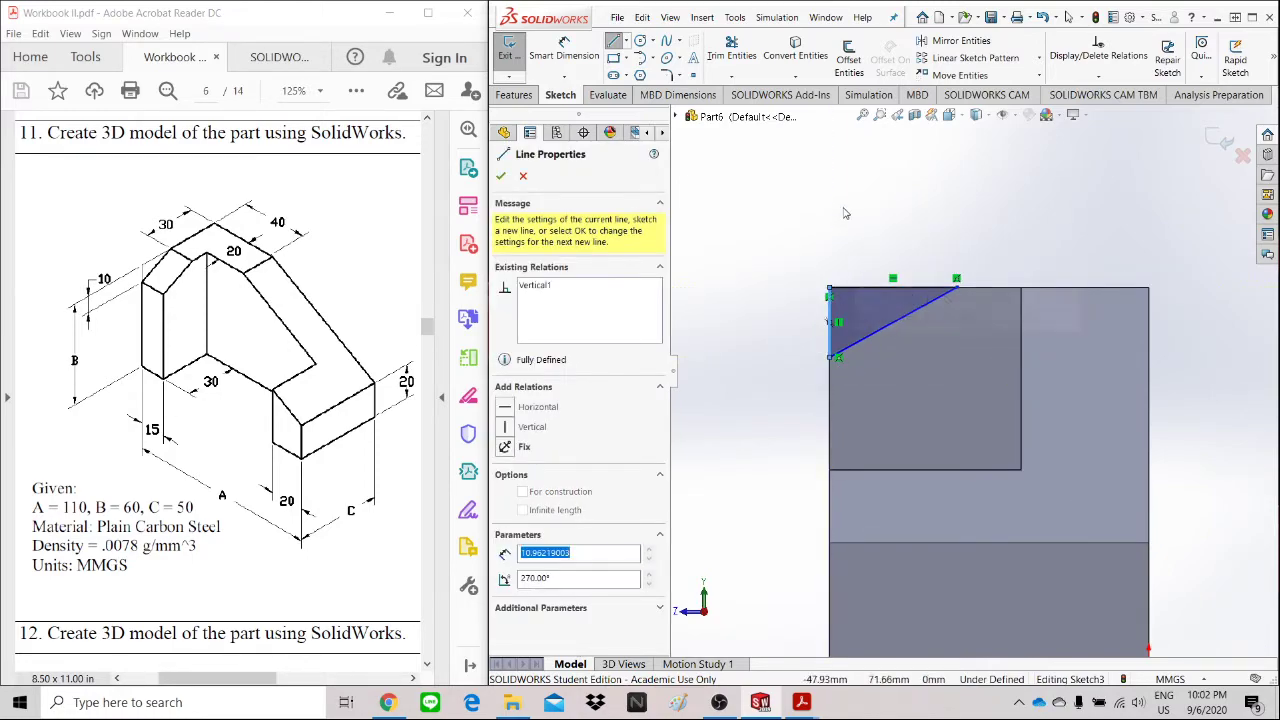
{"action": "right_click", "coordinate": [842, 206]}
{"action": "left_click", "coordinate": [877, 218]}
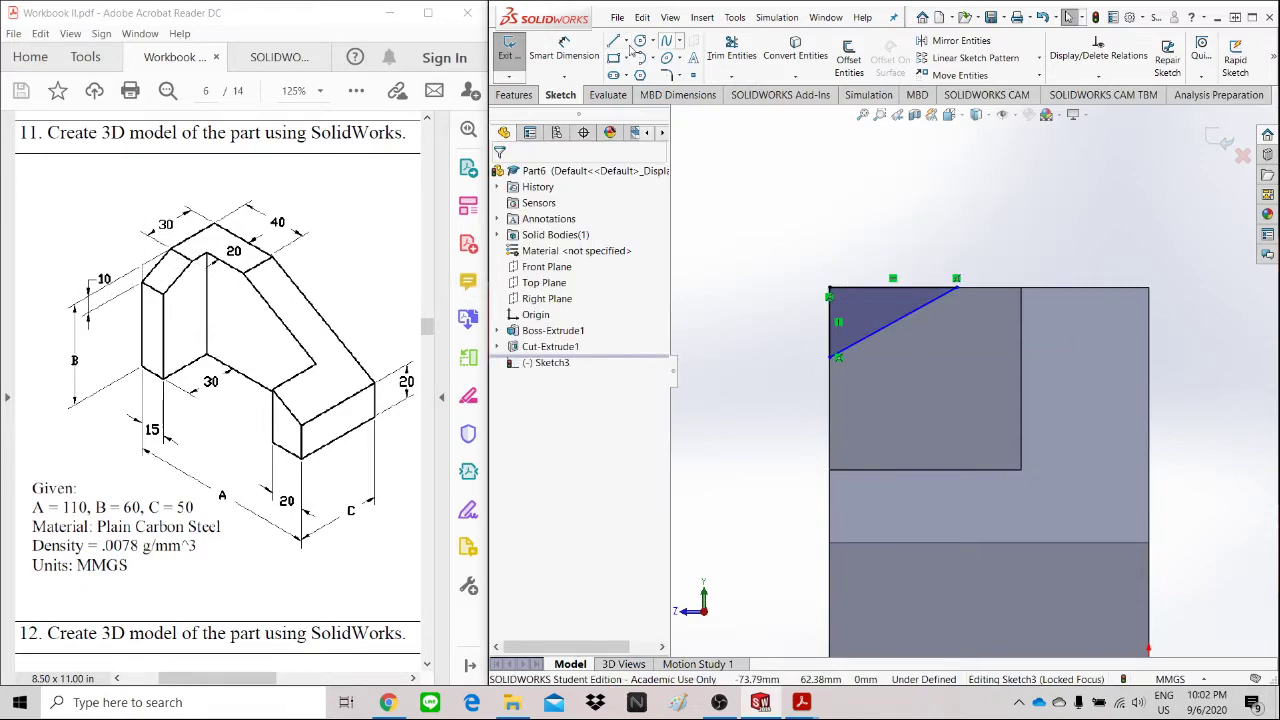
Step: Dimension the triangle's endpoint on the top edge to 30 mm from the block's back edge
{"action": "left_click", "coordinate": [561, 57]}
{"action": "left_click", "coordinate": [890, 289]}
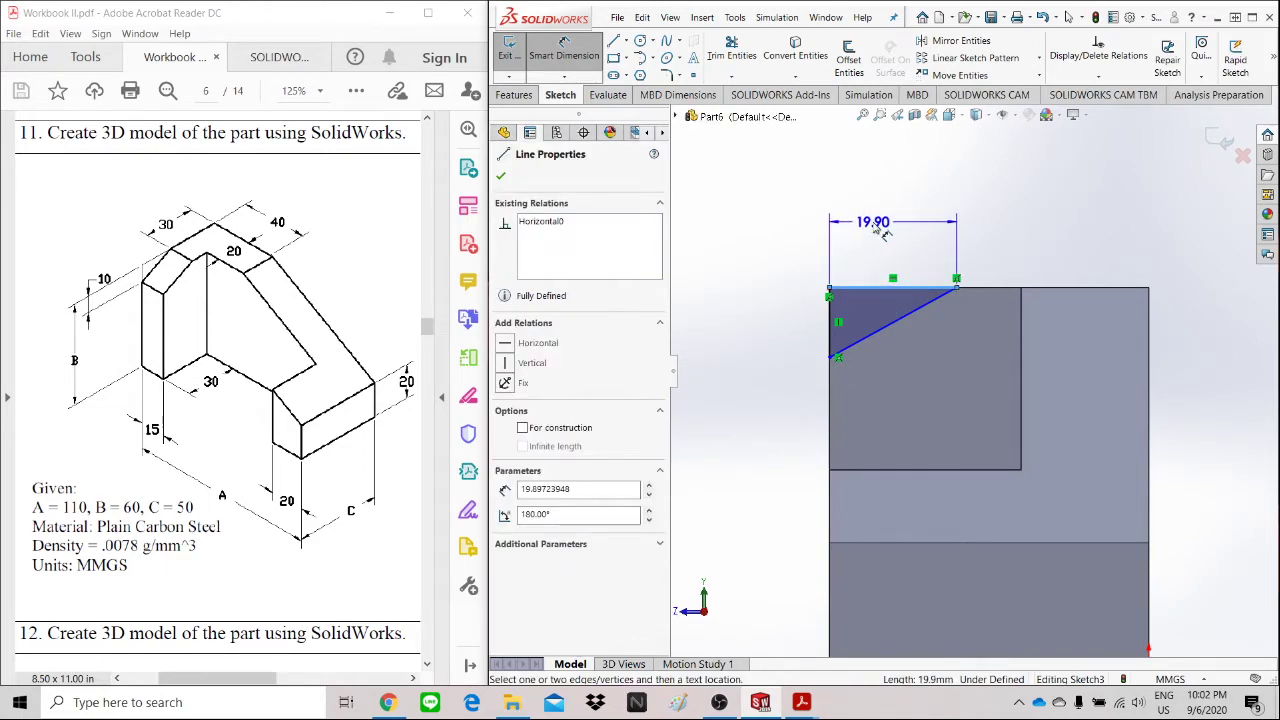
{"action": "key", "text": "Escape"}
{"action": "left_click", "coordinate": [957, 289]}
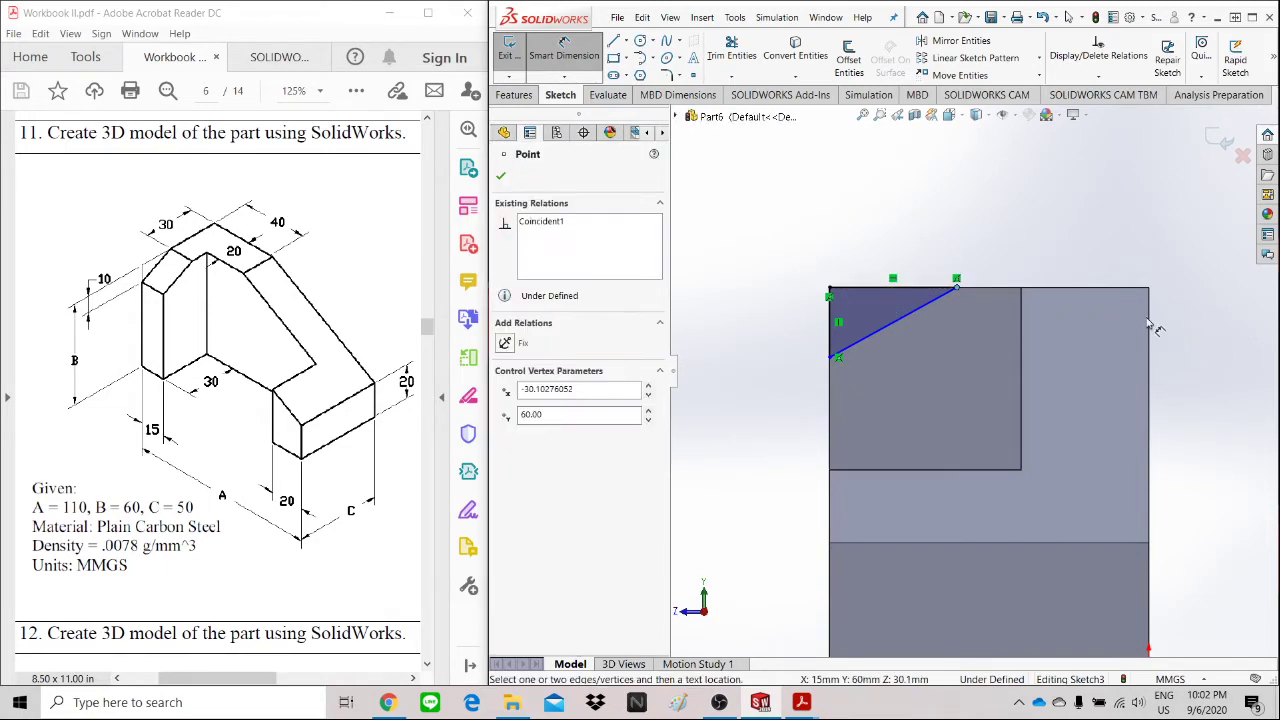
{"action": "left_click", "coordinate": [1150, 335]}
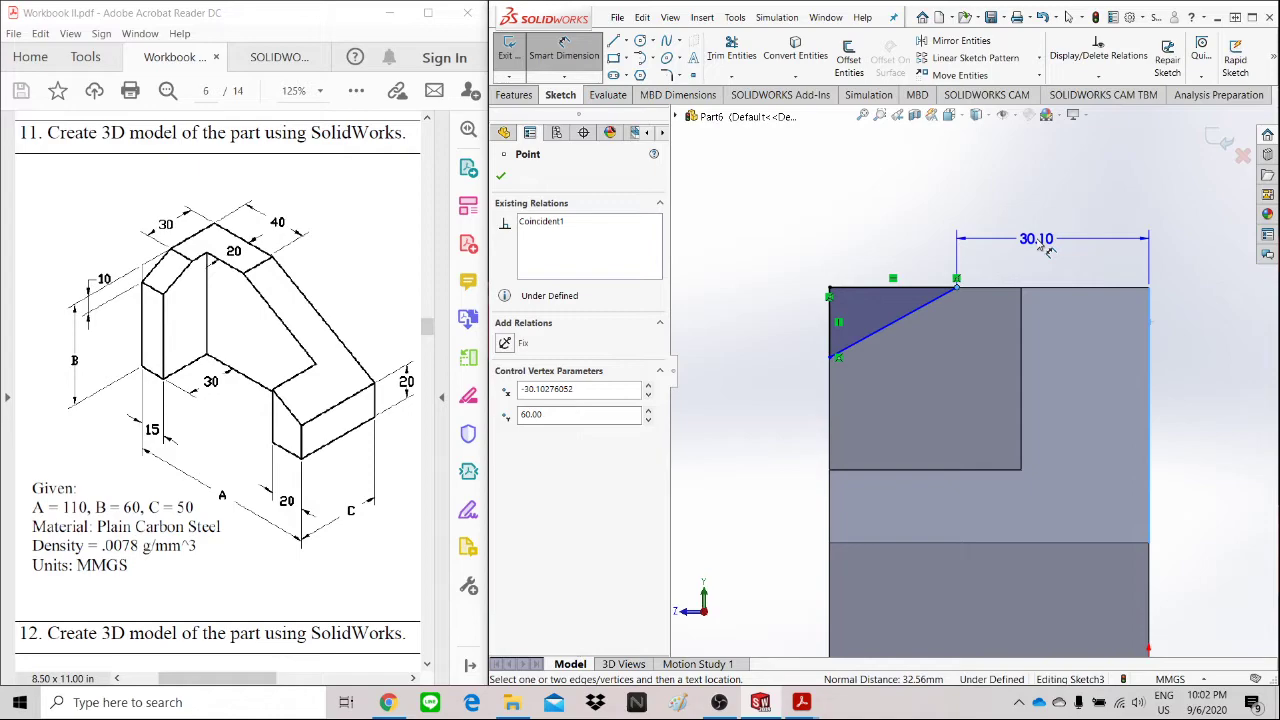
{"action": "left_click", "coordinate": [1038, 243]}
{"action": "type", "text": "30"}
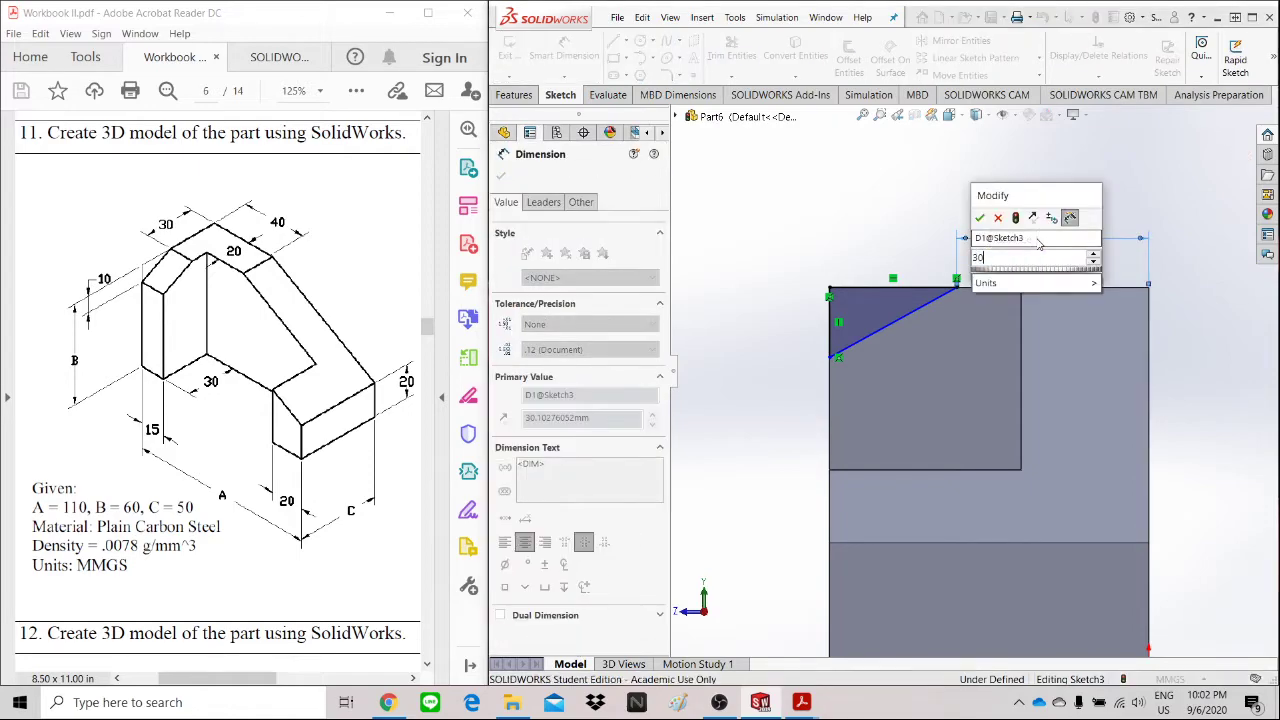
{"action": "key", "text": "Return"}
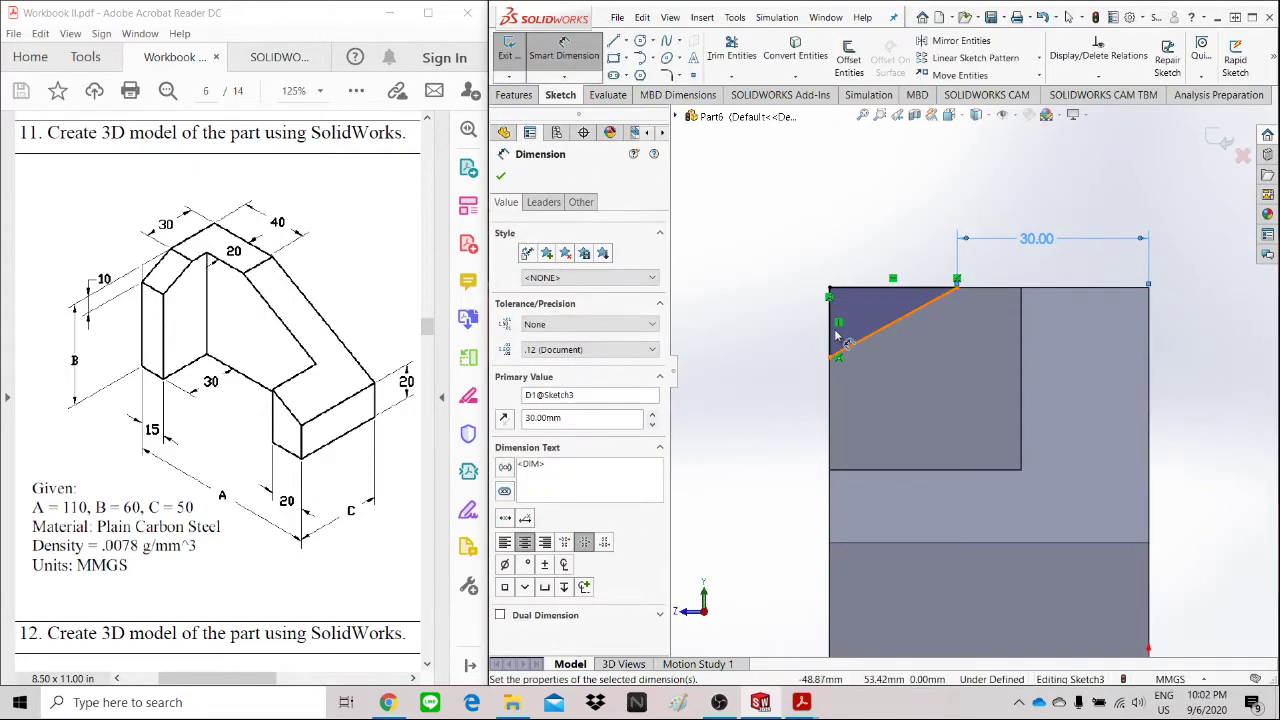
Step: Dimension the triangle's vertical side to 10 mm
{"action": "left_click", "coordinate": [835, 337]}
{"action": "left_click", "coordinate": [775, 325]}
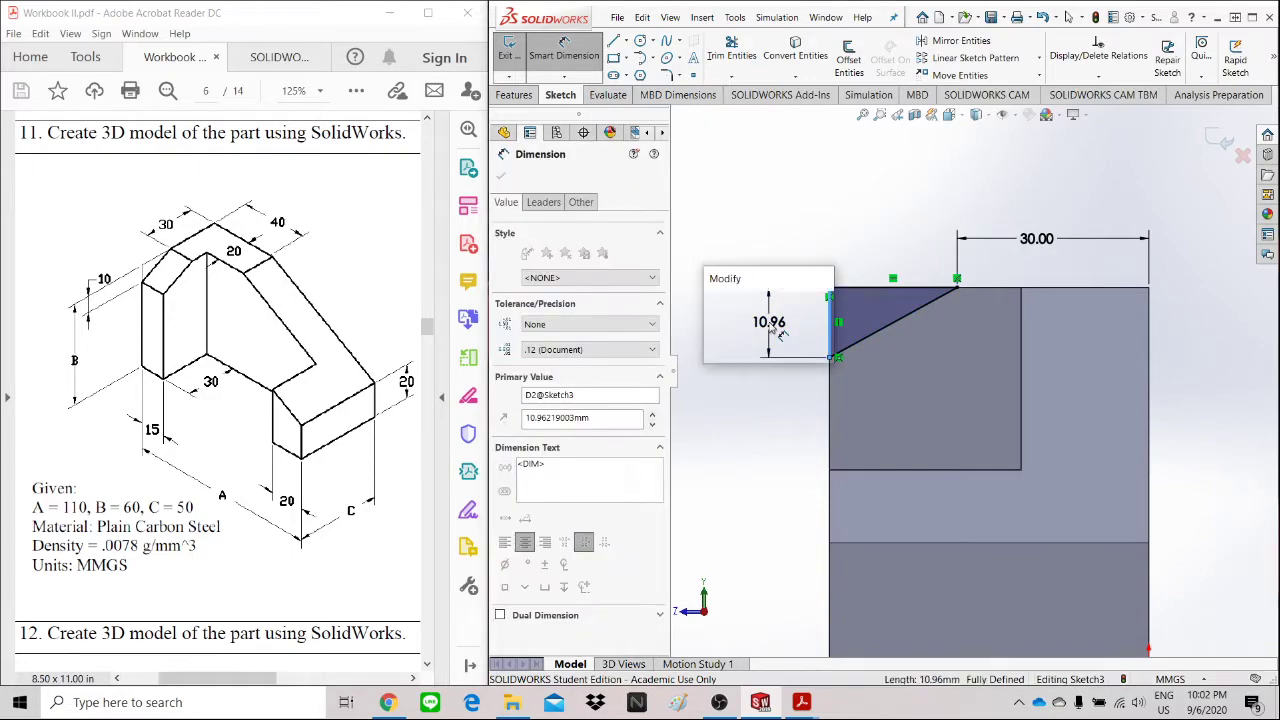
{"action": "type", "text": "10"}
{"action": "key", "text": "Return"}
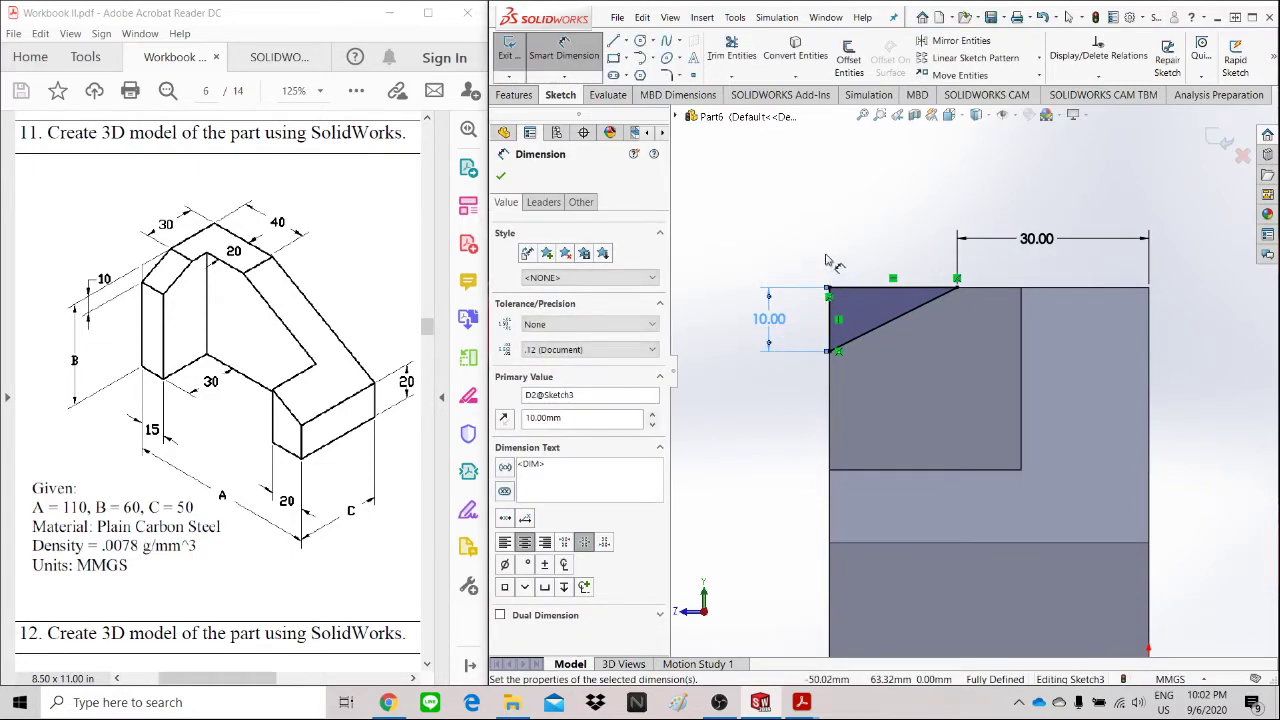
{"action": "left_click", "coordinate": [501, 176]}
Step: Cut the triangle out of the left leg with a Through All extruded cut
{"action": "middle_click_drag", "start_coordinate": [850, 240], "coordinate": [930, 288]}
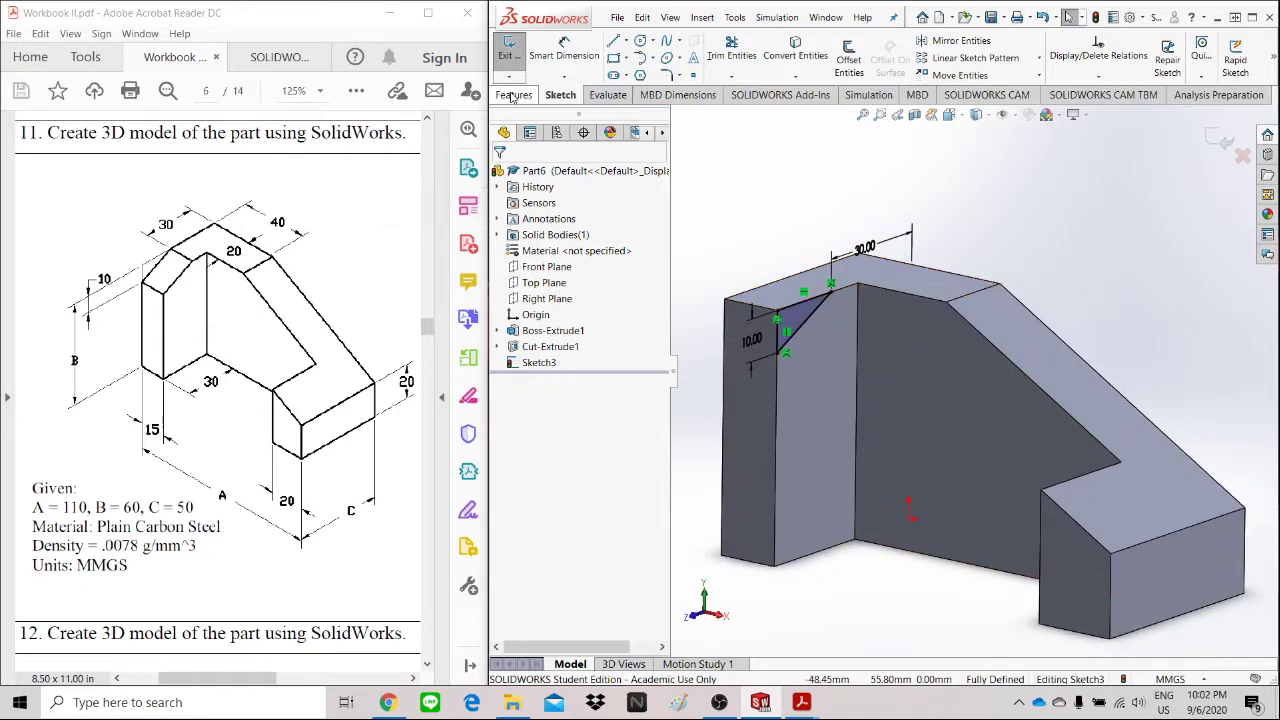
{"action": "left_click", "coordinate": [513, 95]}
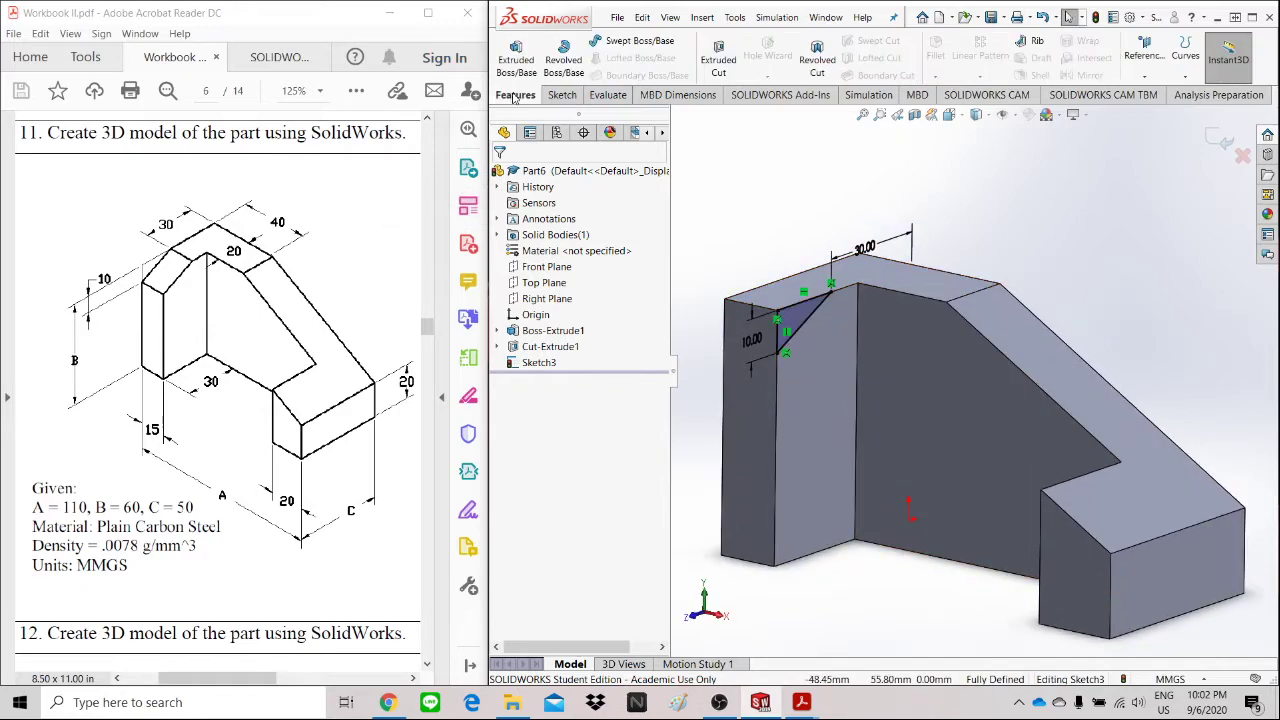
{"action": "left_click", "coordinate": [727, 50]}
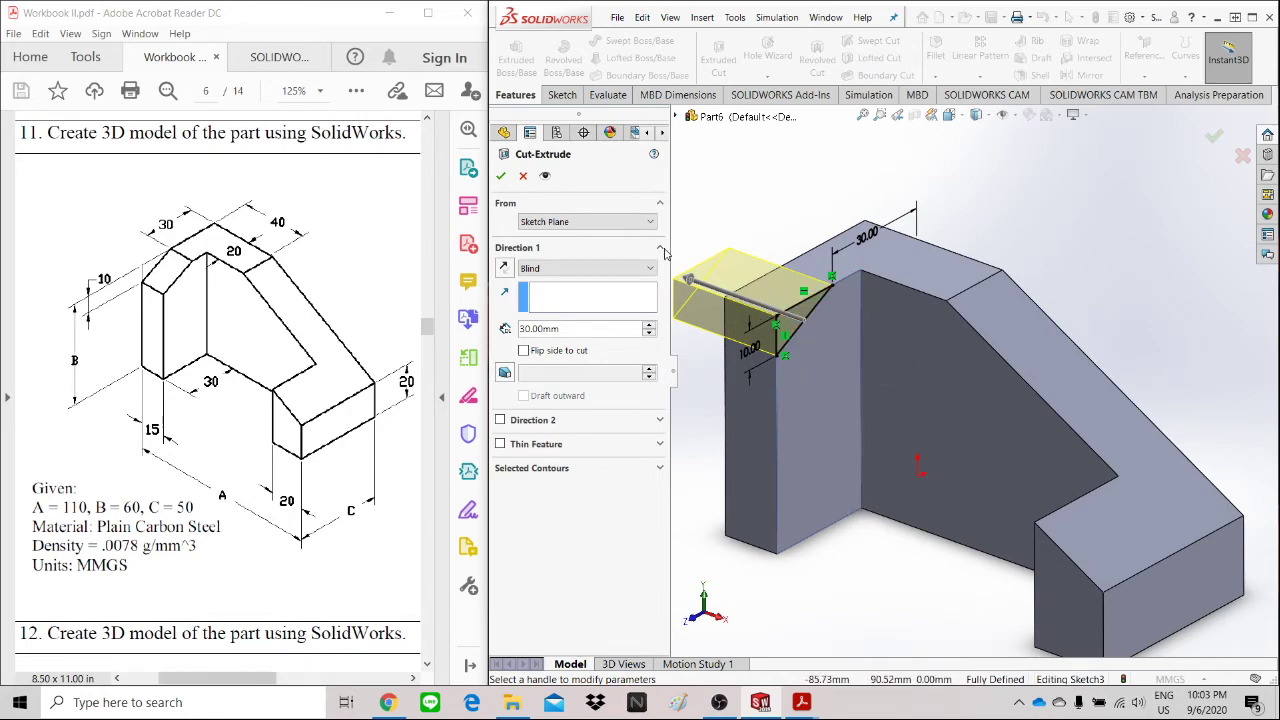
{"action": "left_click", "coordinate": [640, 268]}
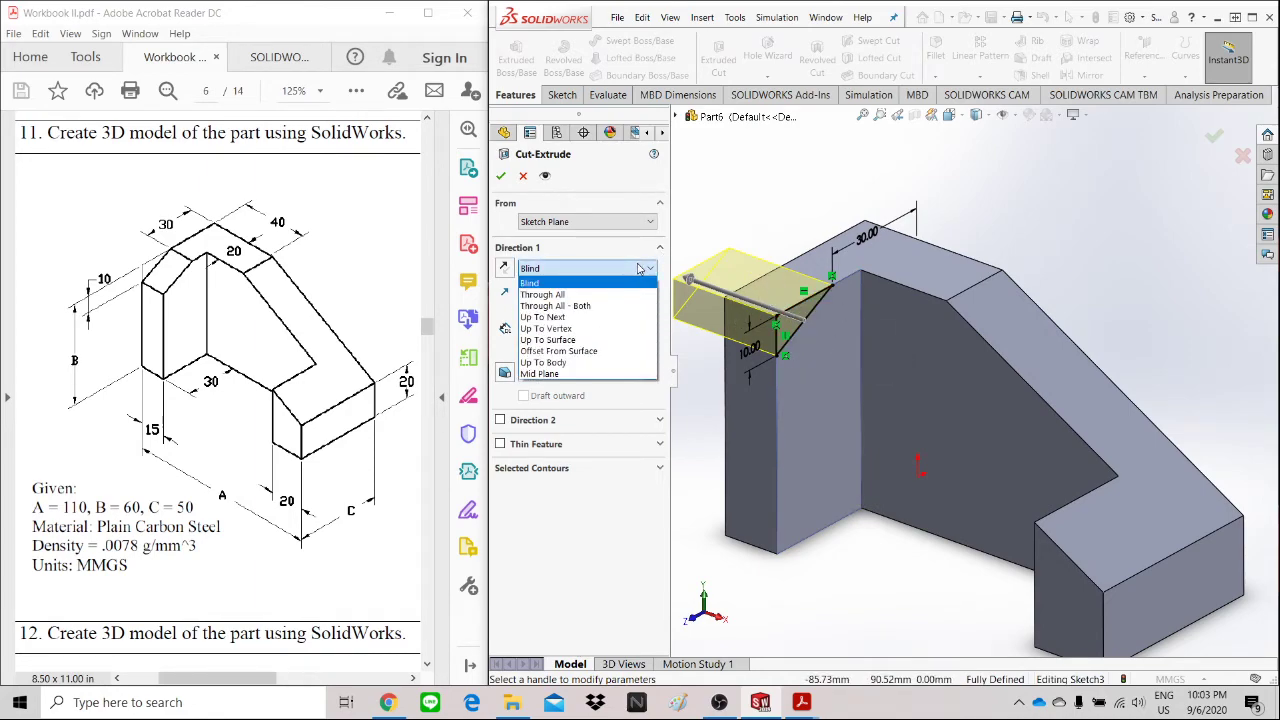
{"action": "left_click", "coordinate": [551, 295]}
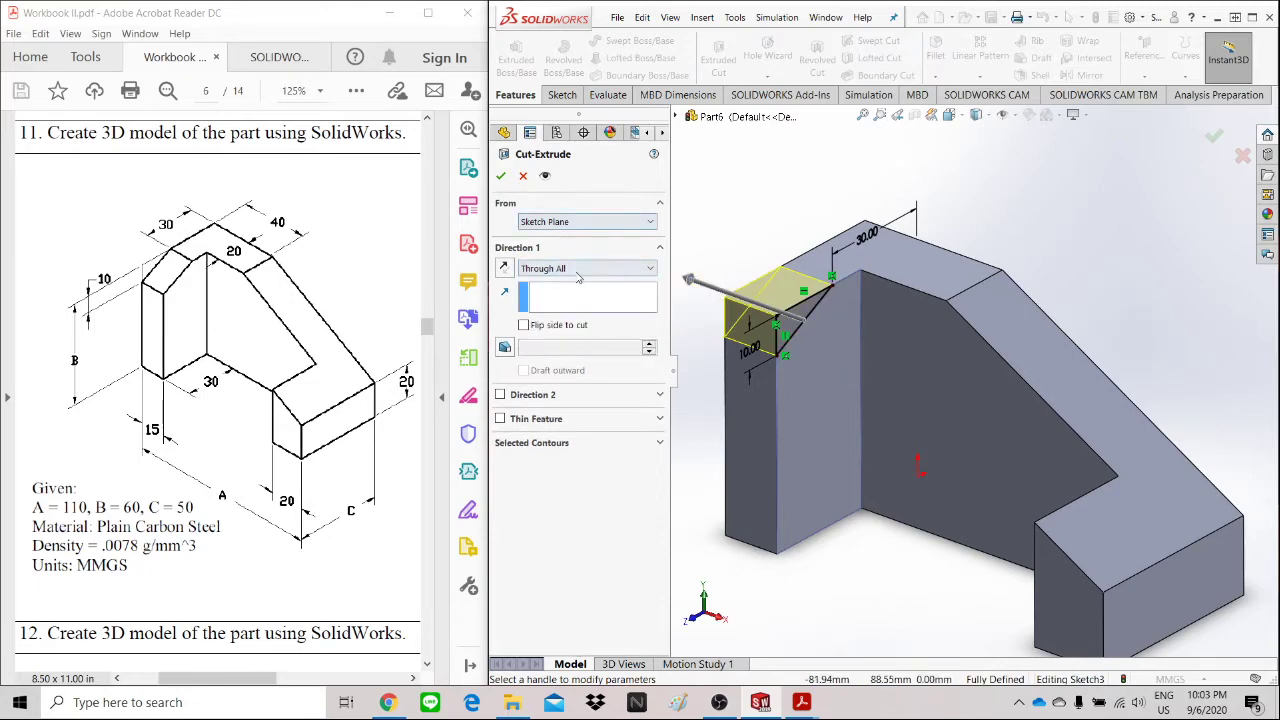
{"action": "left_click", "coordinate": [580, 268]}
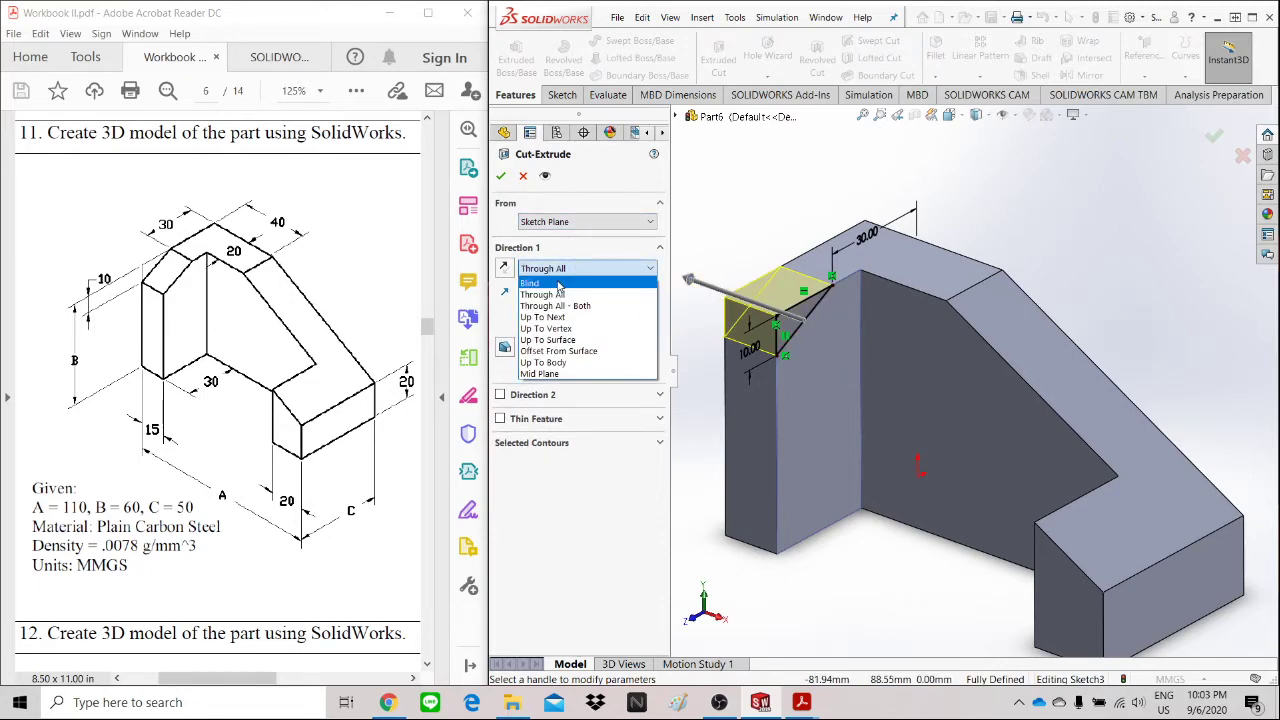
{"action": "left_click", "coordinate": [559, 284]}
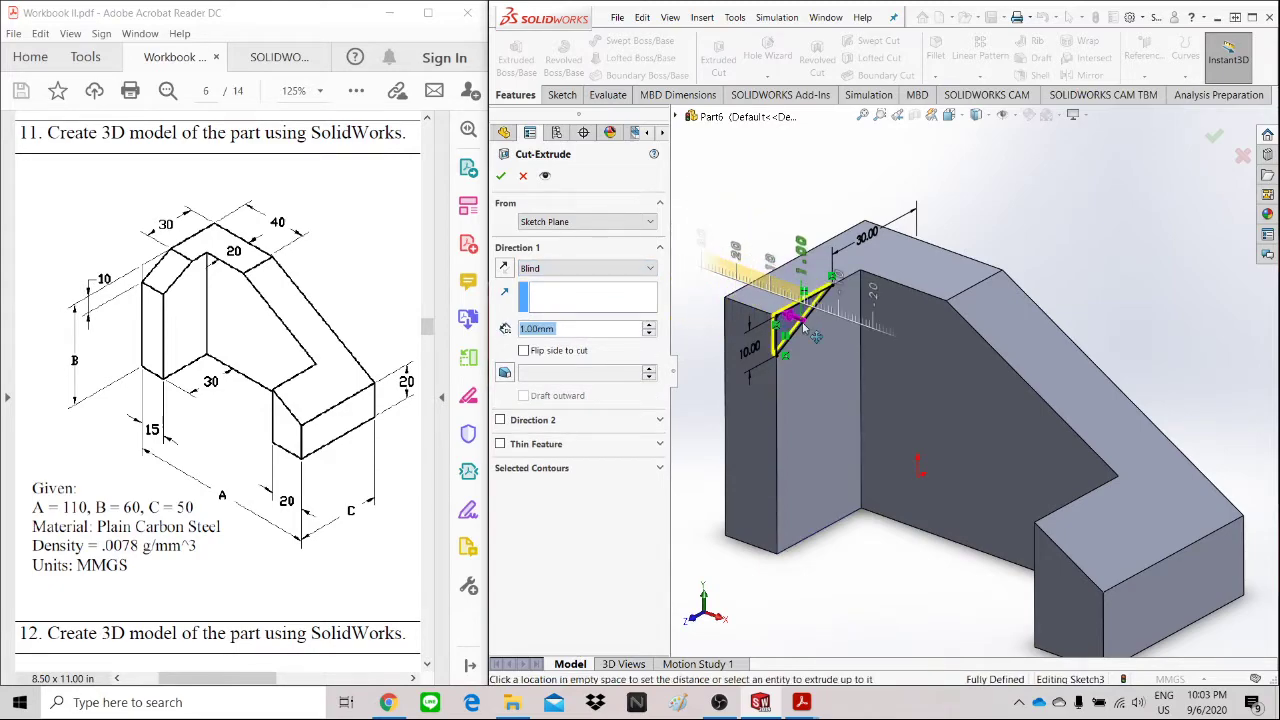
{"action": "left_click_drag", "start_coordinate": [816, 336], "coordinate": [735, 290]}
{"action": "left_click", "coordinate": [611, 269]}
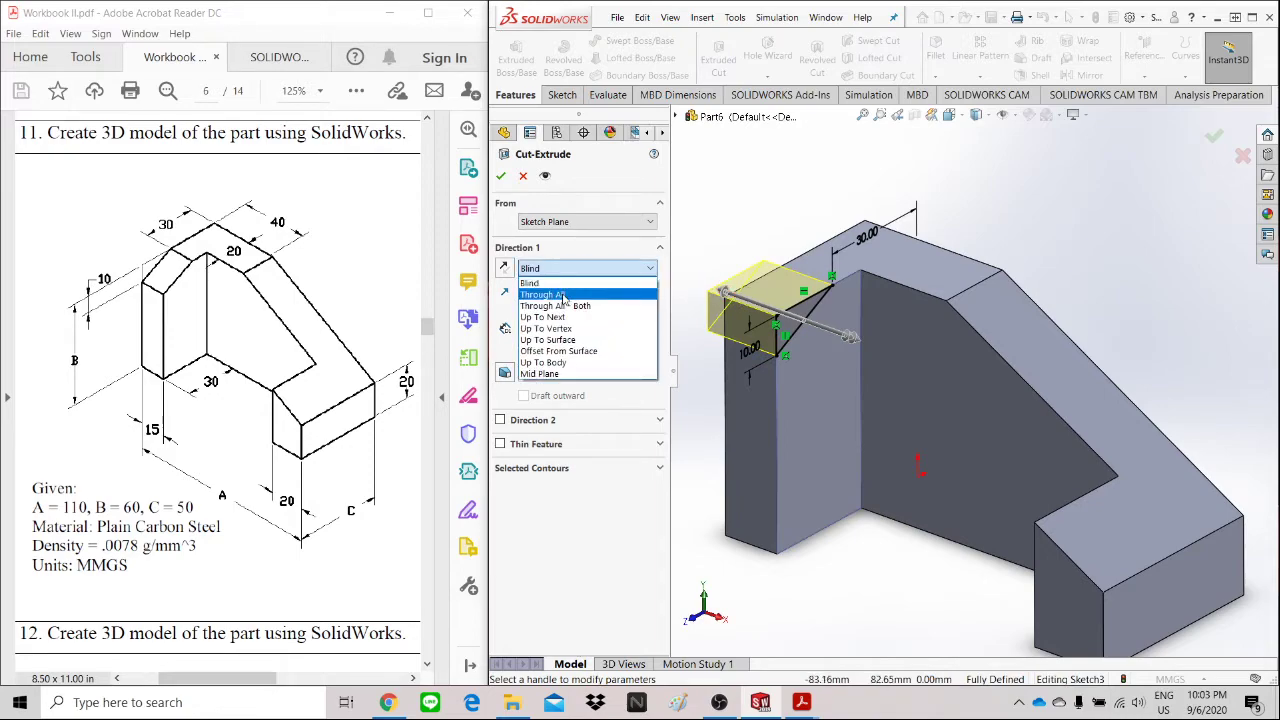
{"action": "left_click", "coordinate": [547, 295]}
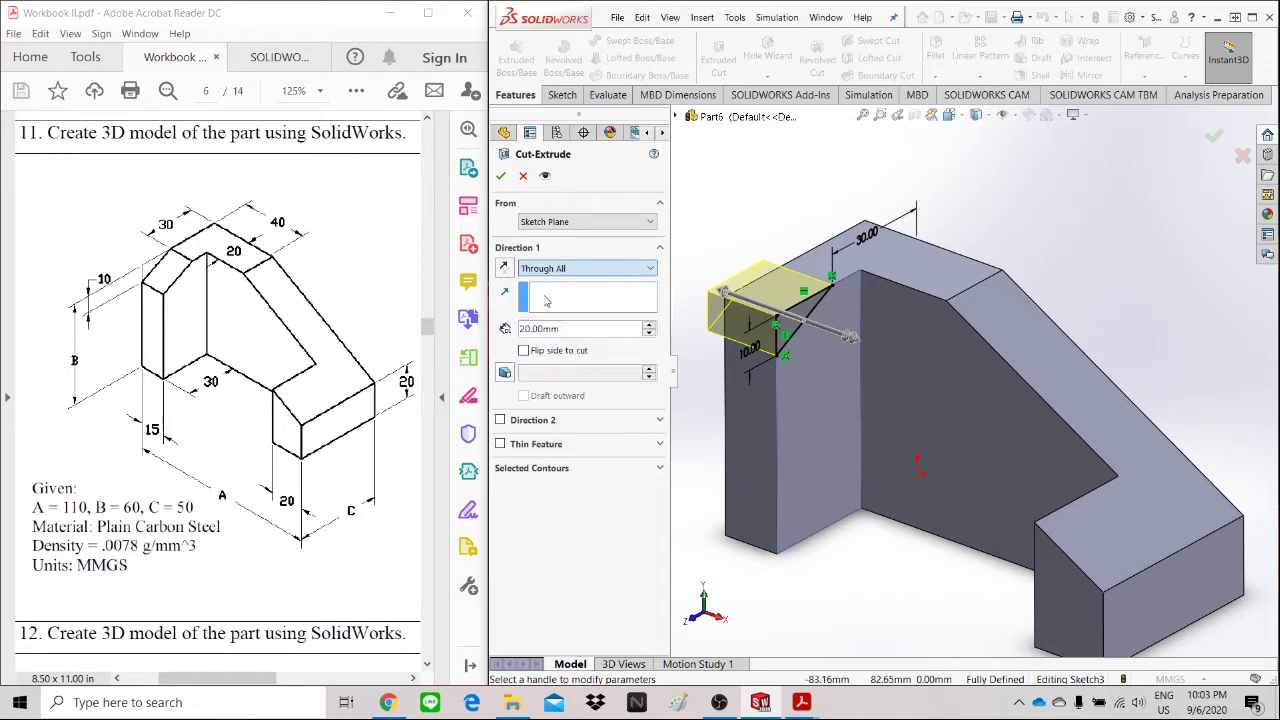
{"action": "left_click", "coordinate": [502, 176]}
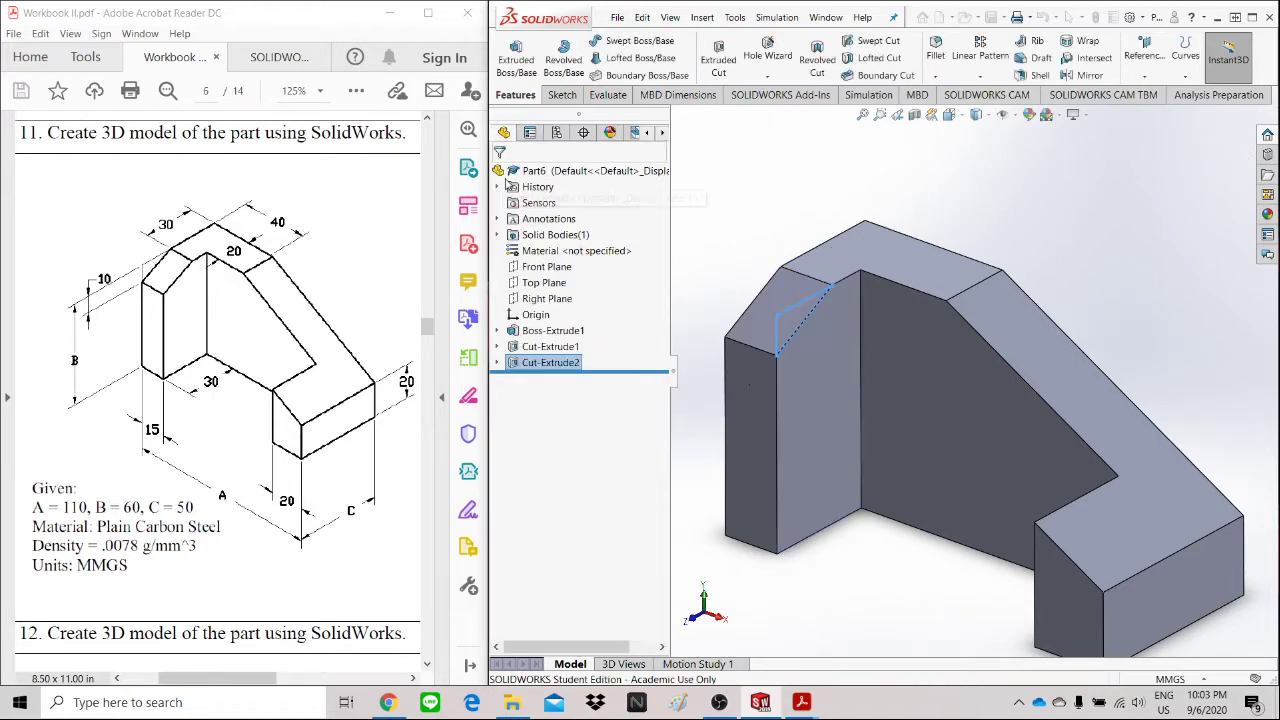
Step: Orbit the part to inspect the sloped cut, then return to the isometric view
{"action": "left_click", "coordinate": [853, 490]}
{"action": "middle_click_drag", "start_coordinate": [896, 558], "coordinate": [922, 556]}
{"action": "left_click", "coordinate": [1031, 235]}
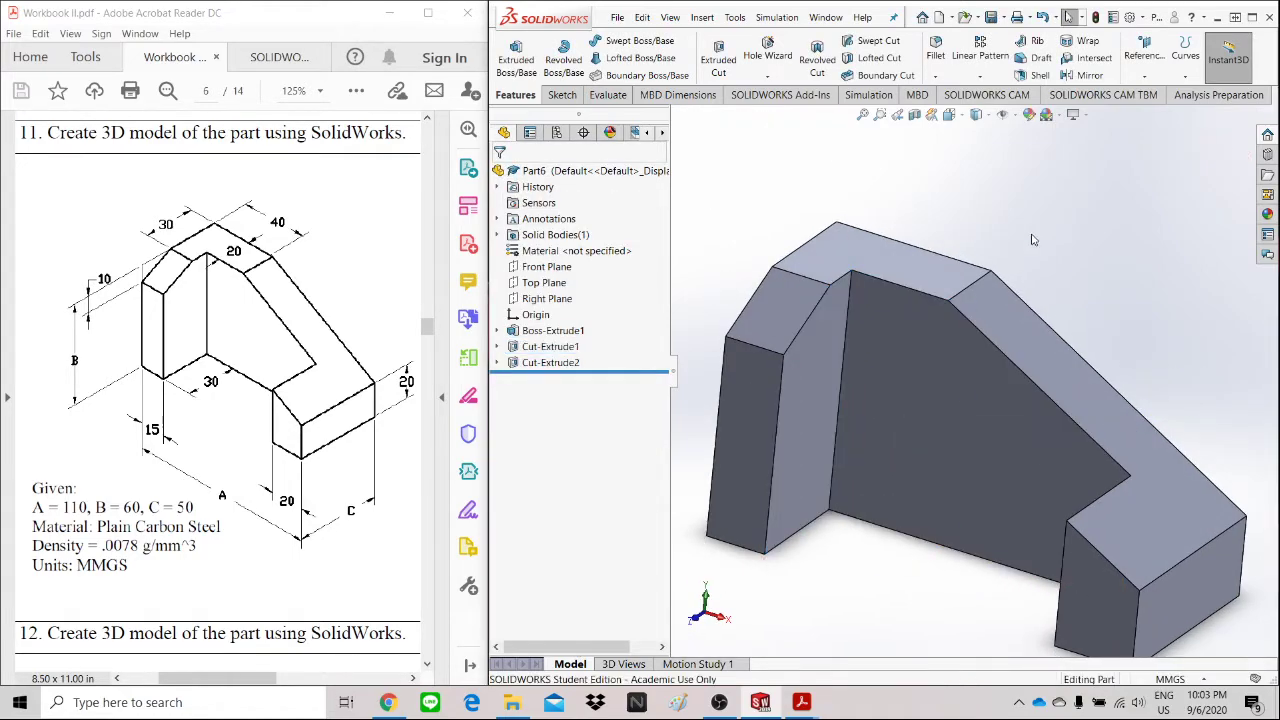
{"action": "key", "text": "ctrl+7"}
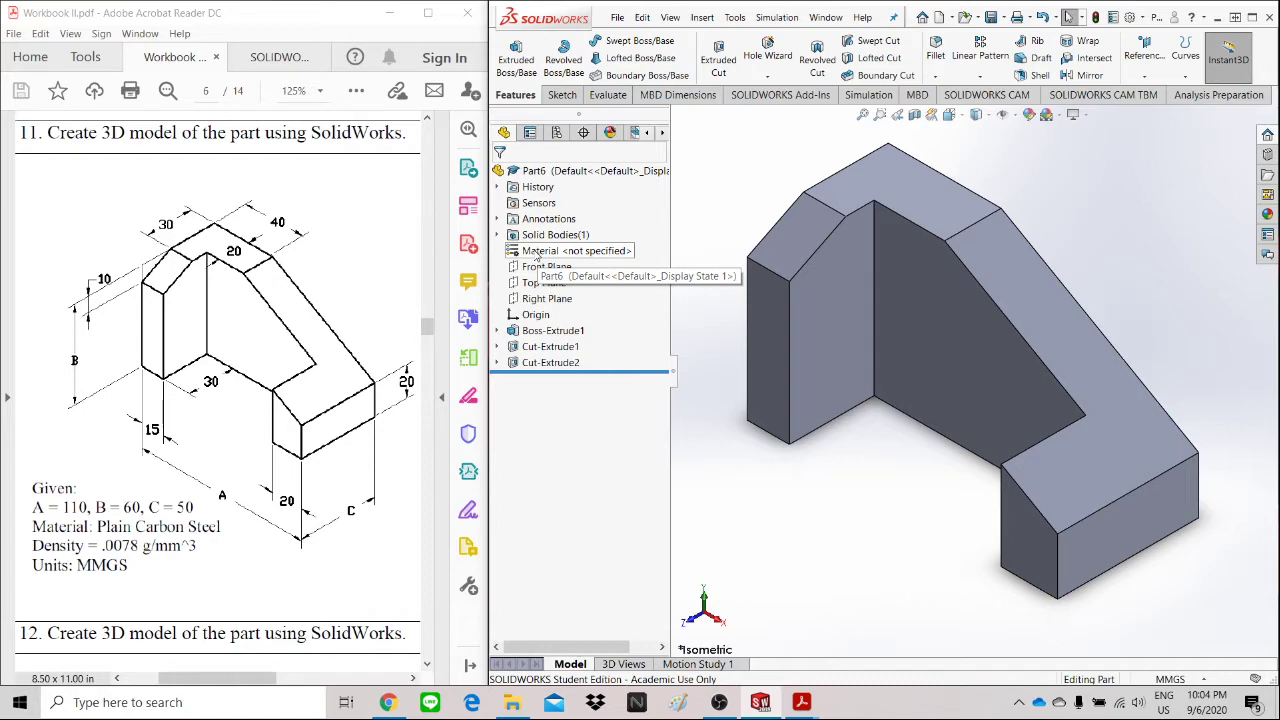
Step: Assign Plain Carbon Steel from the Steel category as the part's material
{"action": "right_click", "coordinate": [537, 254]}
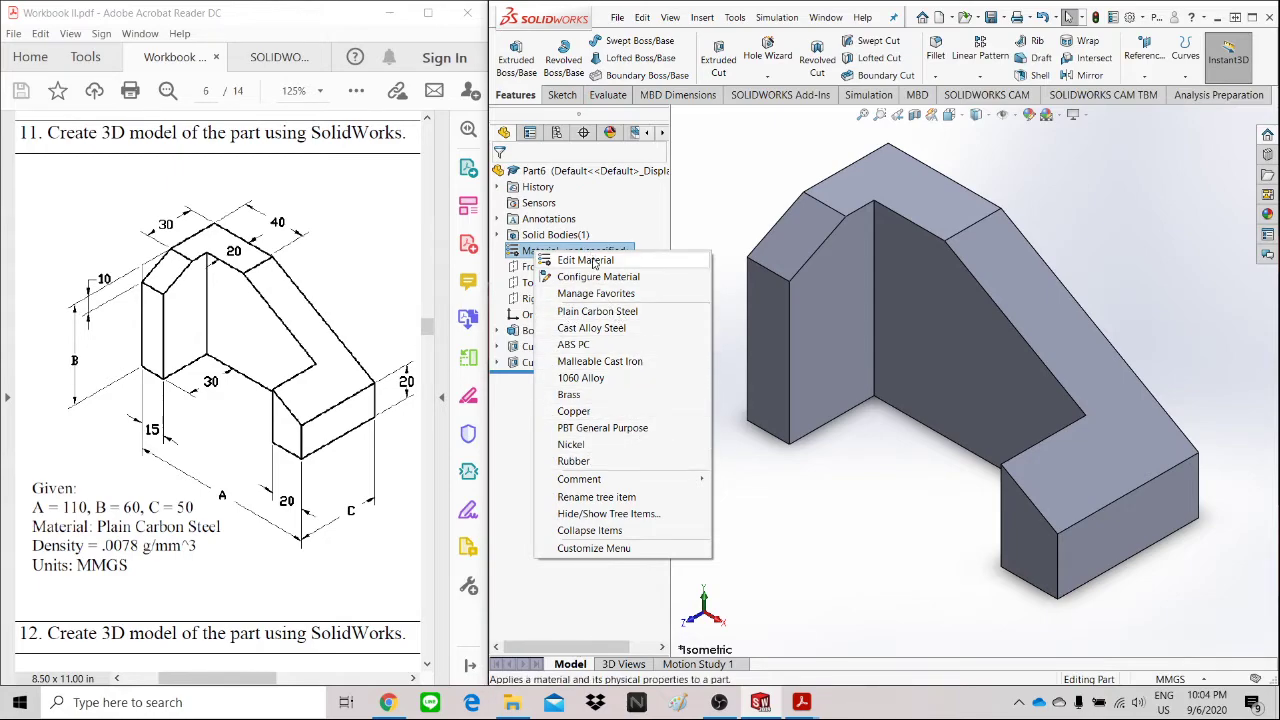
{"action": "left_click", "coordinate": [632, 262]}
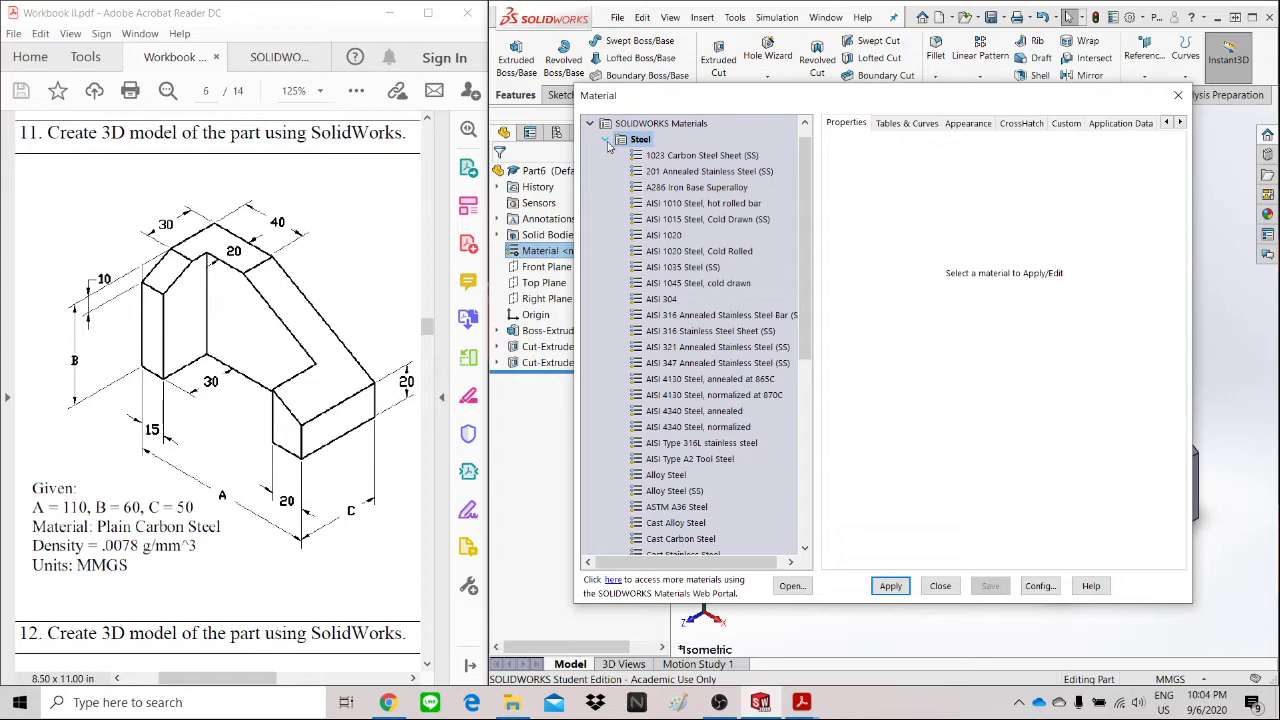
{"action": "scroll", "coordinate": [655, 230], "scroll_direction": "down", "scroll_amount": 1}
{"action": "scroll", "coordinate": [658, 240], "scroll_direction": "down", "scroll_amount": 2}
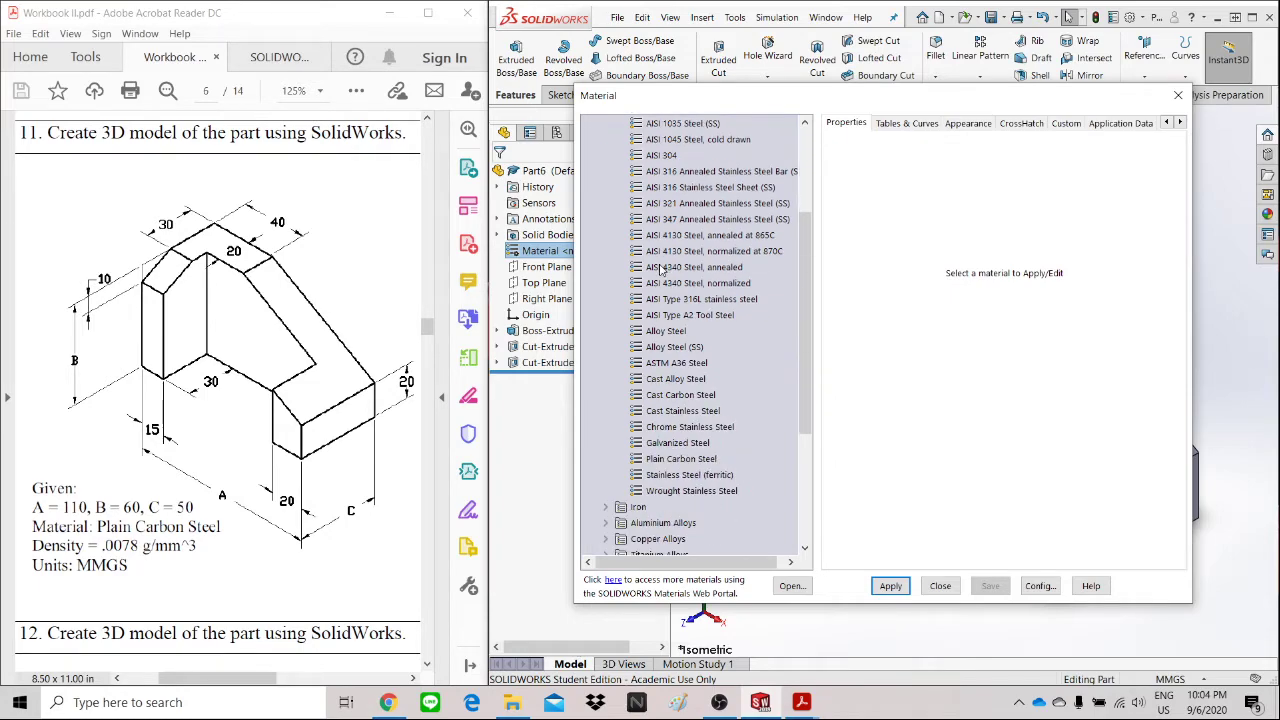
{"action": "scroll", "coordinate": [660, 240], "scroll_direction": "up", "scroll_amount": 3}
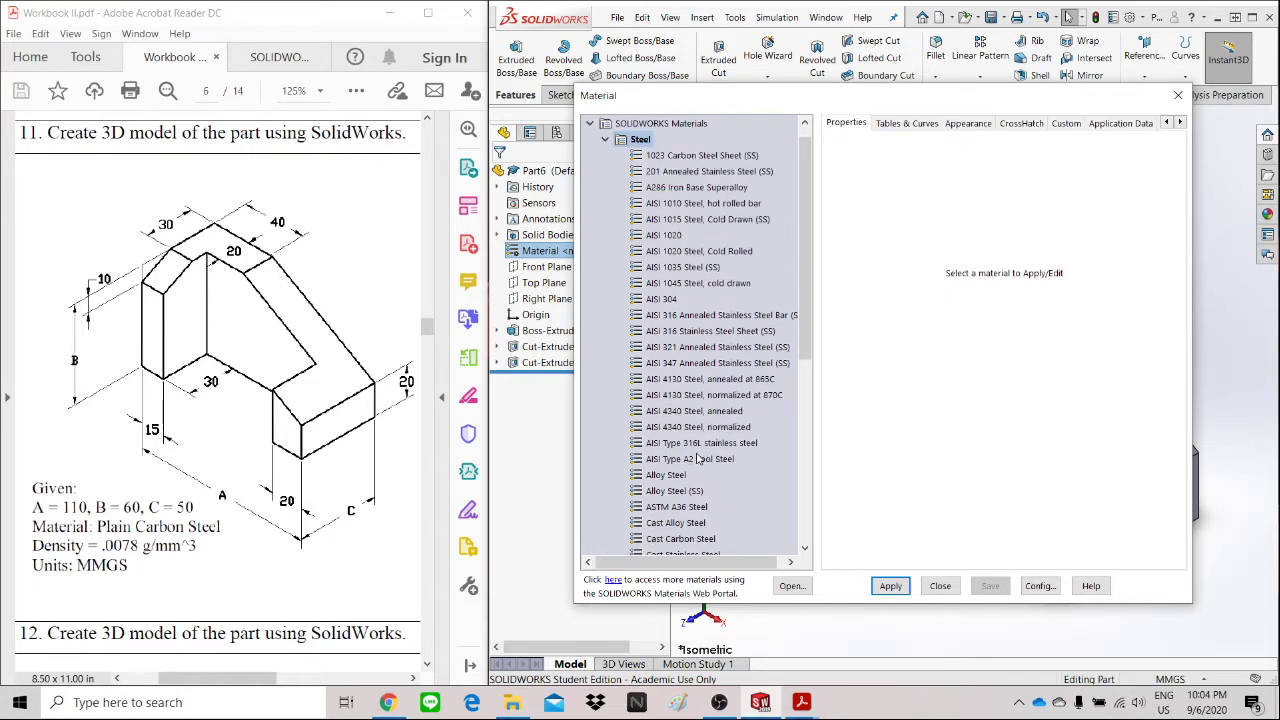
{"action": "scroll", "coordinate": [680, 250], "scroll_direction": "down", "scroll_amount": 7}
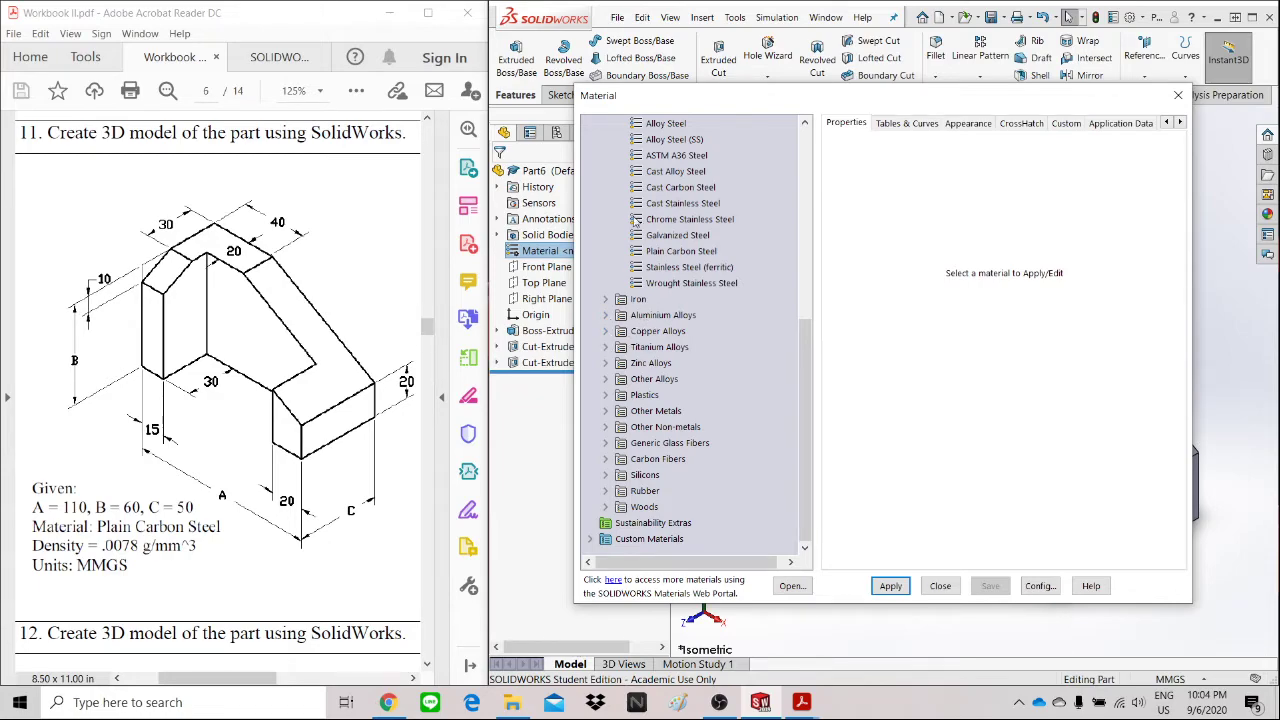
{"action": "scroll", "coordinate": [697, 323], "scroll_direction": "up", "scroll_amount": 4}
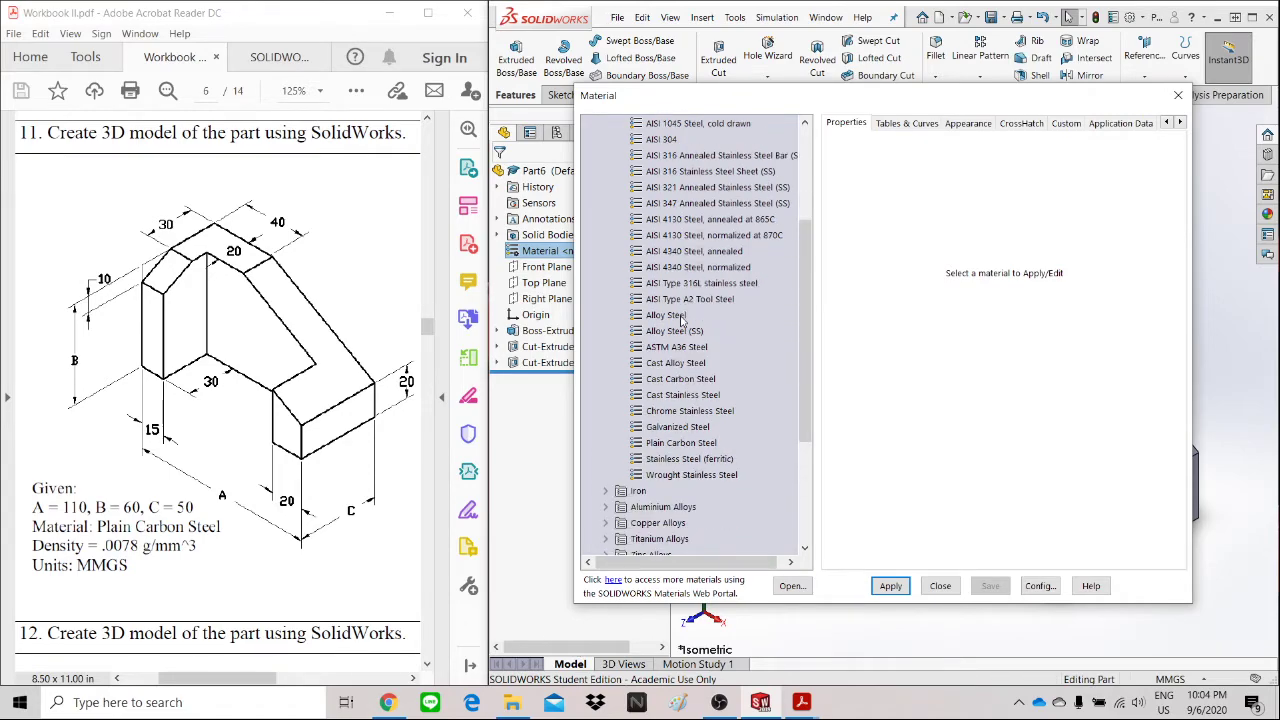
{"action": "left_click", "coordinate": [682, 444]}
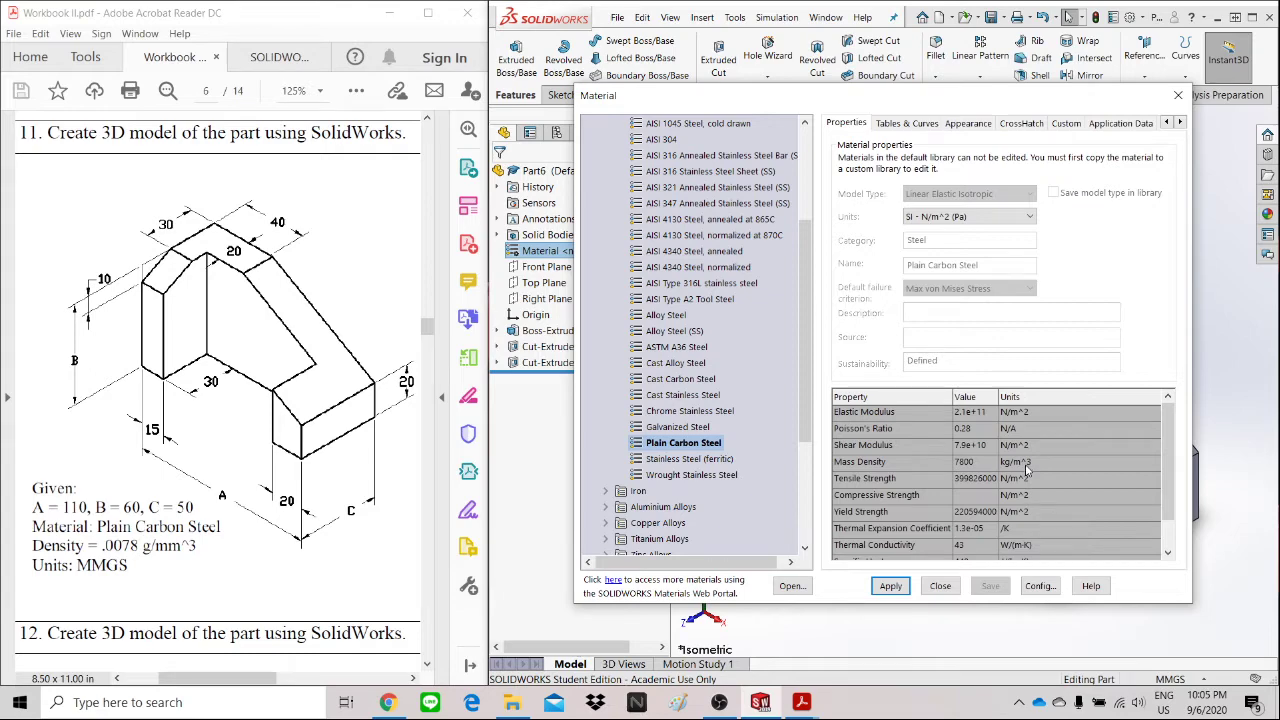
{"action": "left_click", "coordinate": [890, 587]}
{"action": "left_click", "coordinate": [940, 586]}
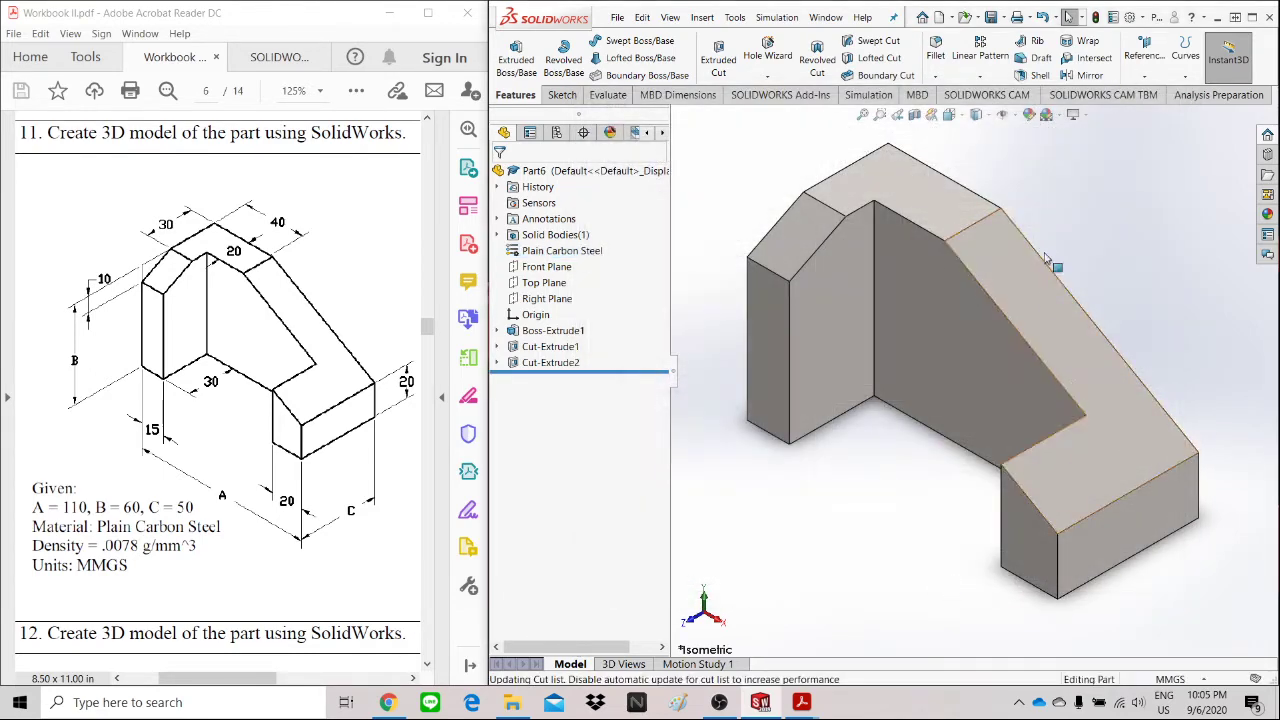
{"action": "scroll", "coordinate": [942, 339], "scroll_direction": "down", "scroll_amount": 1}
{"action": "scroll", "coordinate": [955, 339], "scroll_direction": "up", "scroll_amount": 1}
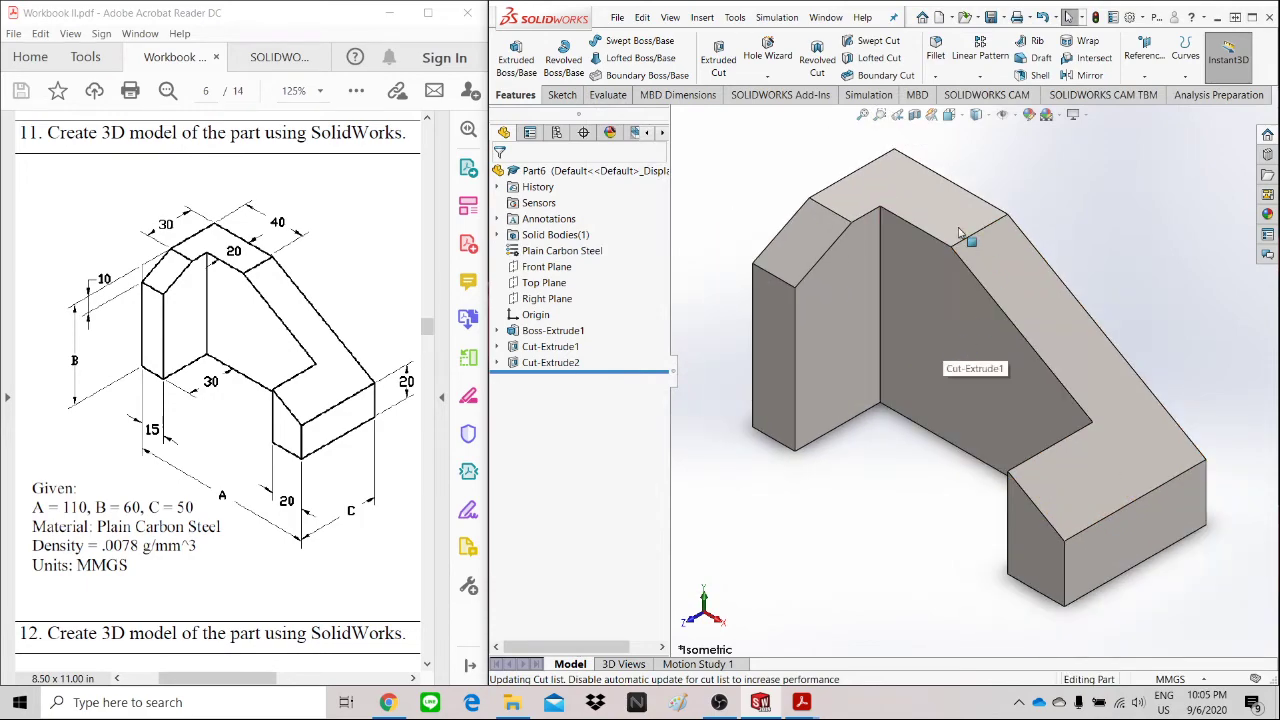
Step: Remove the part's assigned material and reapply Plain Carbon Steel from the favorite materials
{"action": "right_click", "coordinate": [581, 258]}
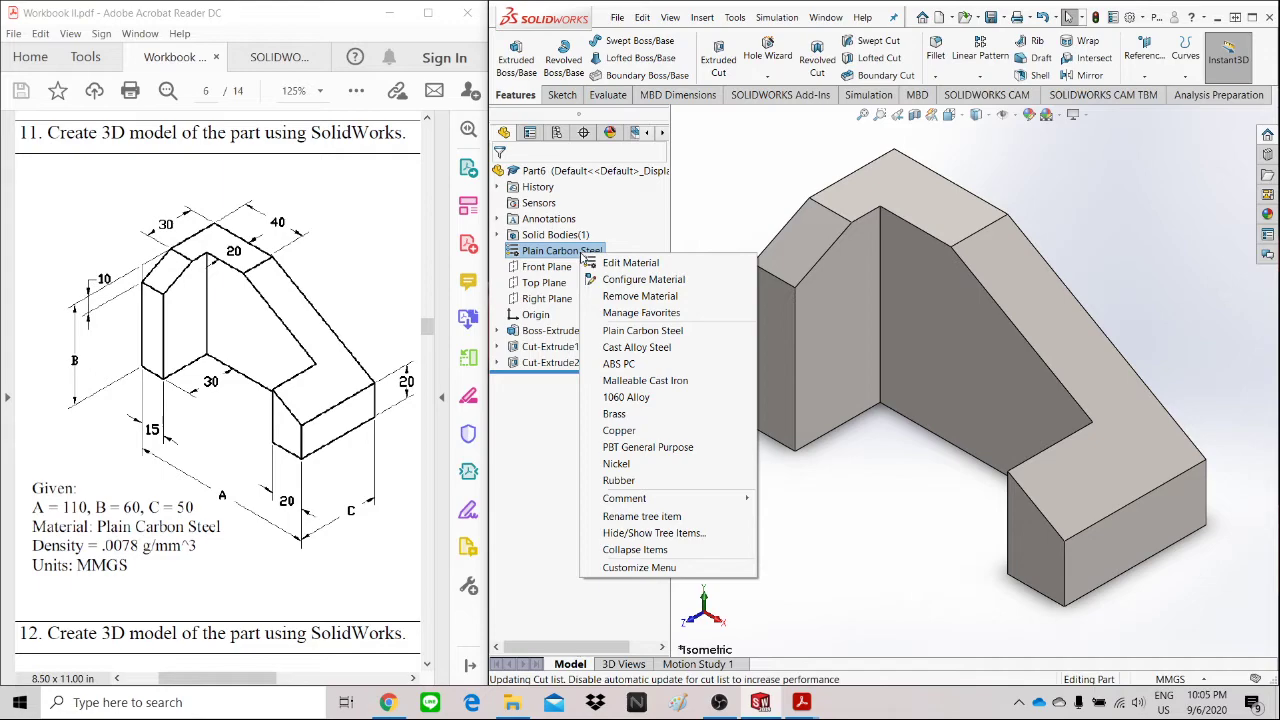
{"action": "left_click", "coordinate": [641, 296]}
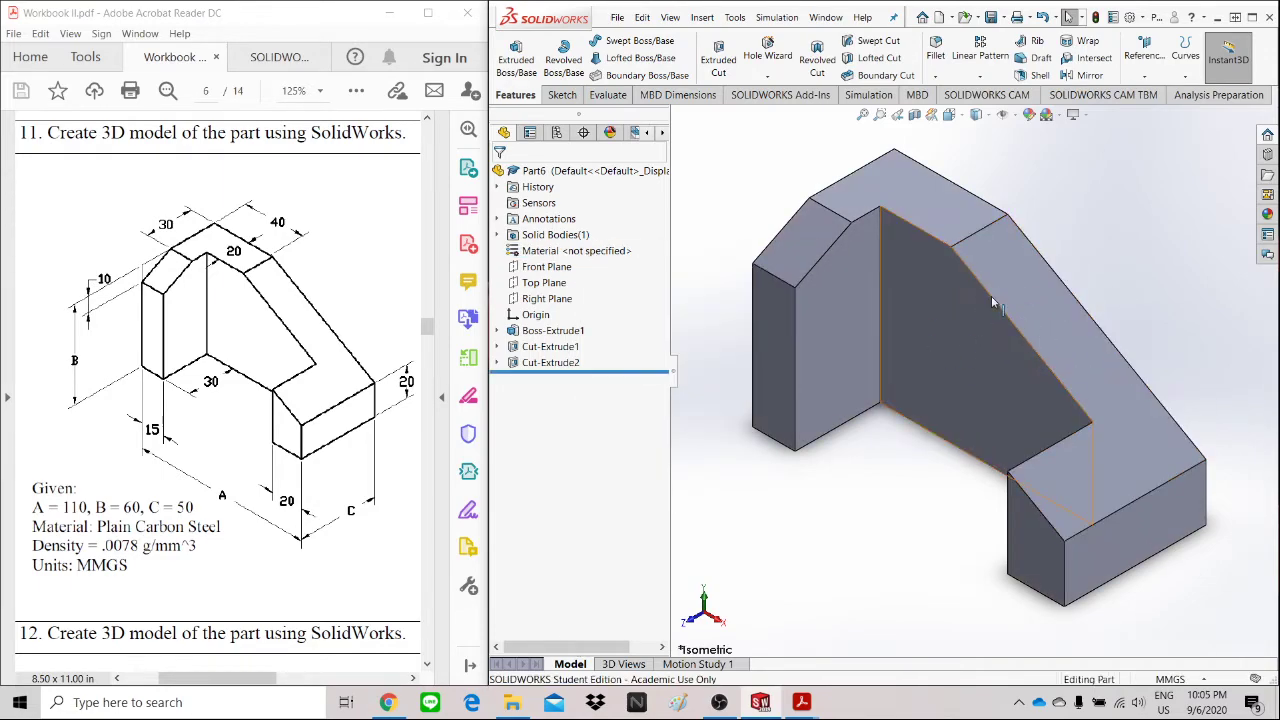
{"action": "right_click", "coordinate": [578, 251]}
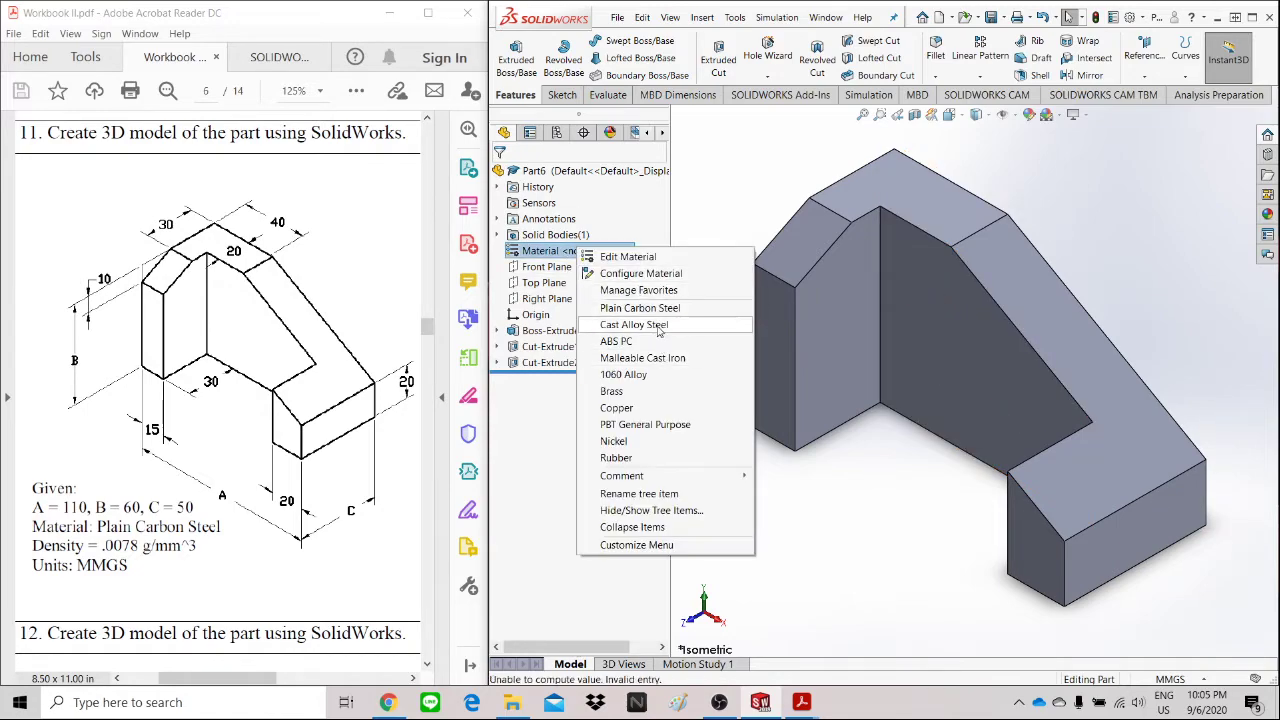
{"action": "left_click", "coordinate": [618, 312]}
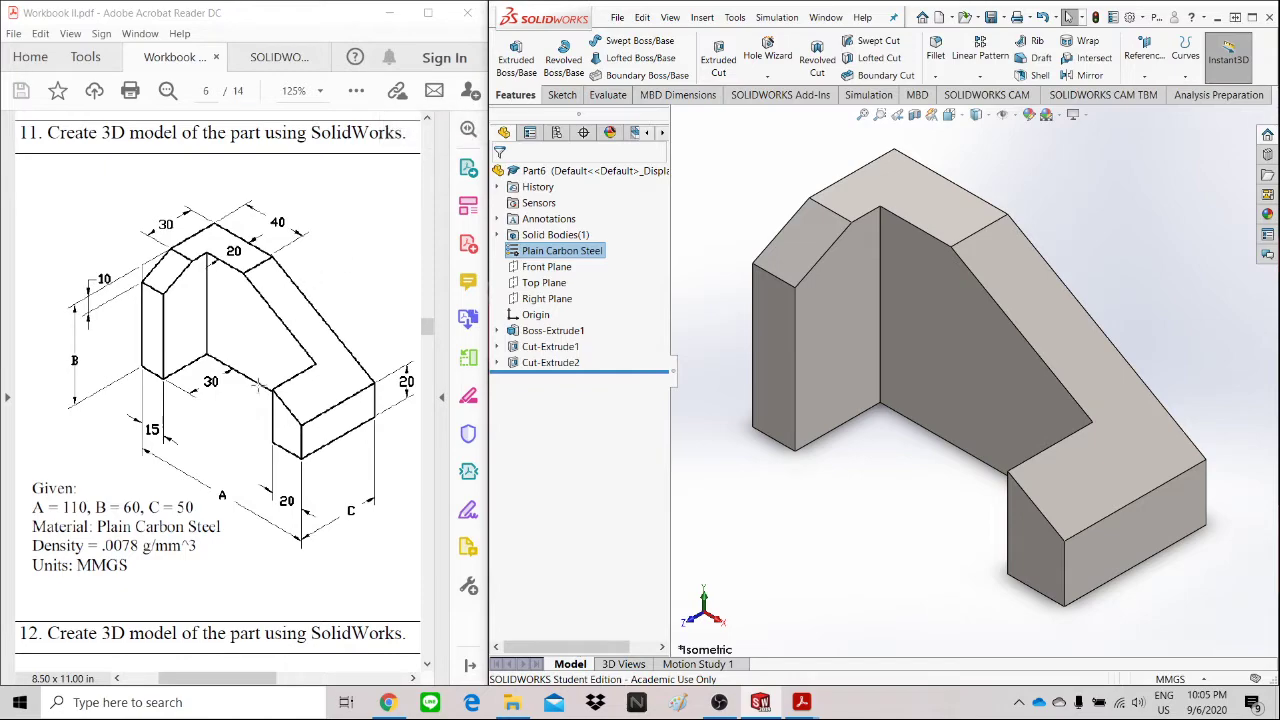
Step: Evaluate the part's mass properties and compare mass, volume, surface area and center of mass with the reference values for workbook exercise 11
{"action": "left_click_drag", "start_coordinate": [233, 683], "coordinate": [341, 687]}
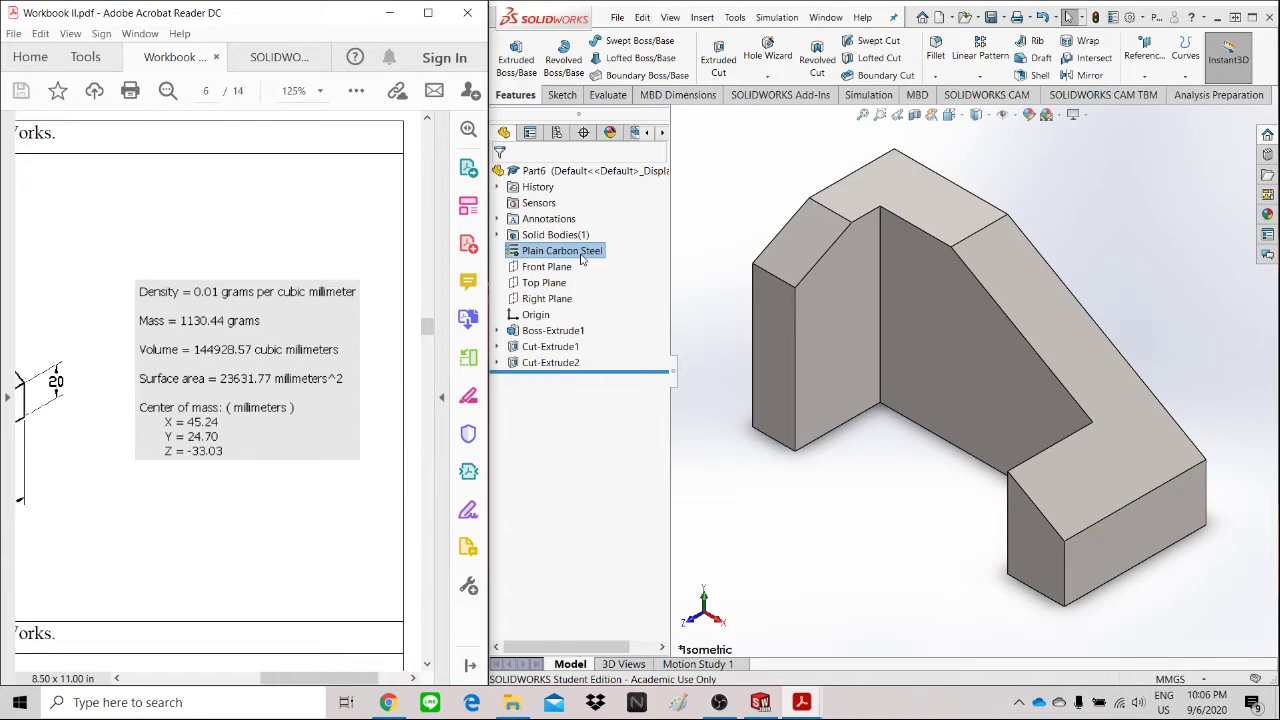
{"action": "left_click", "coordinate": [609, 96]}
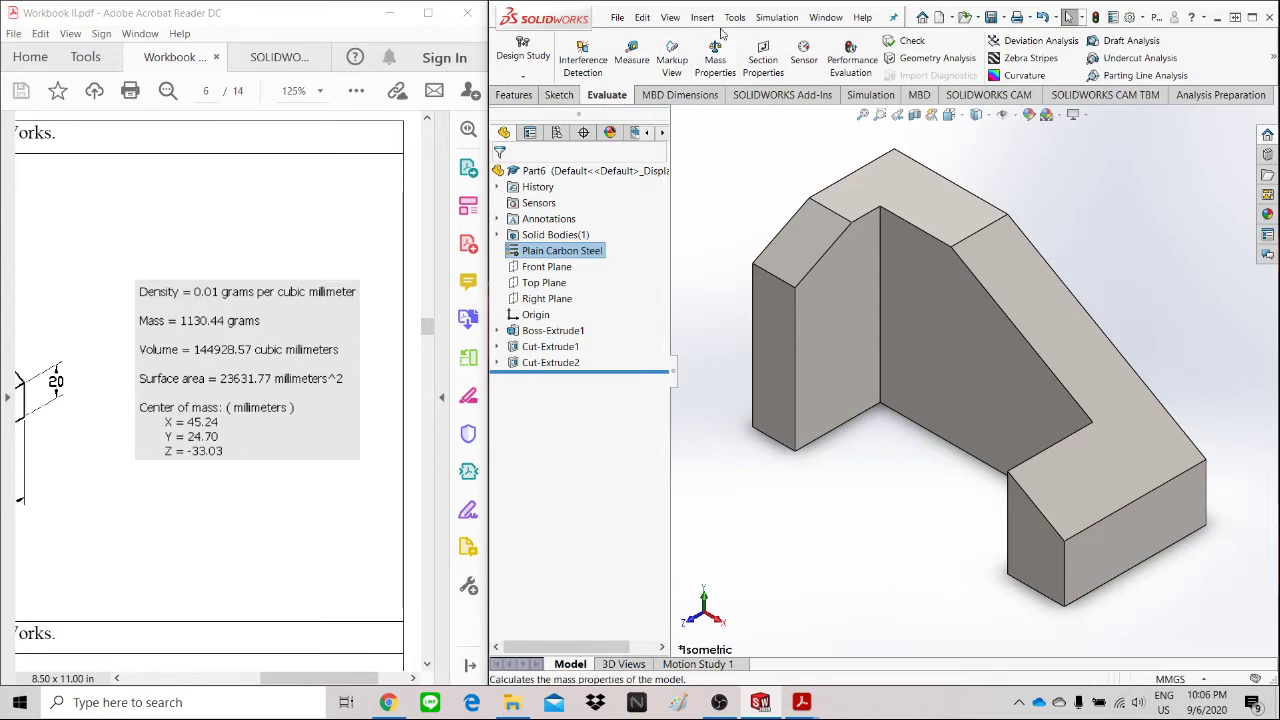
{"action": "left_click", "coordinate": [720, 60]}
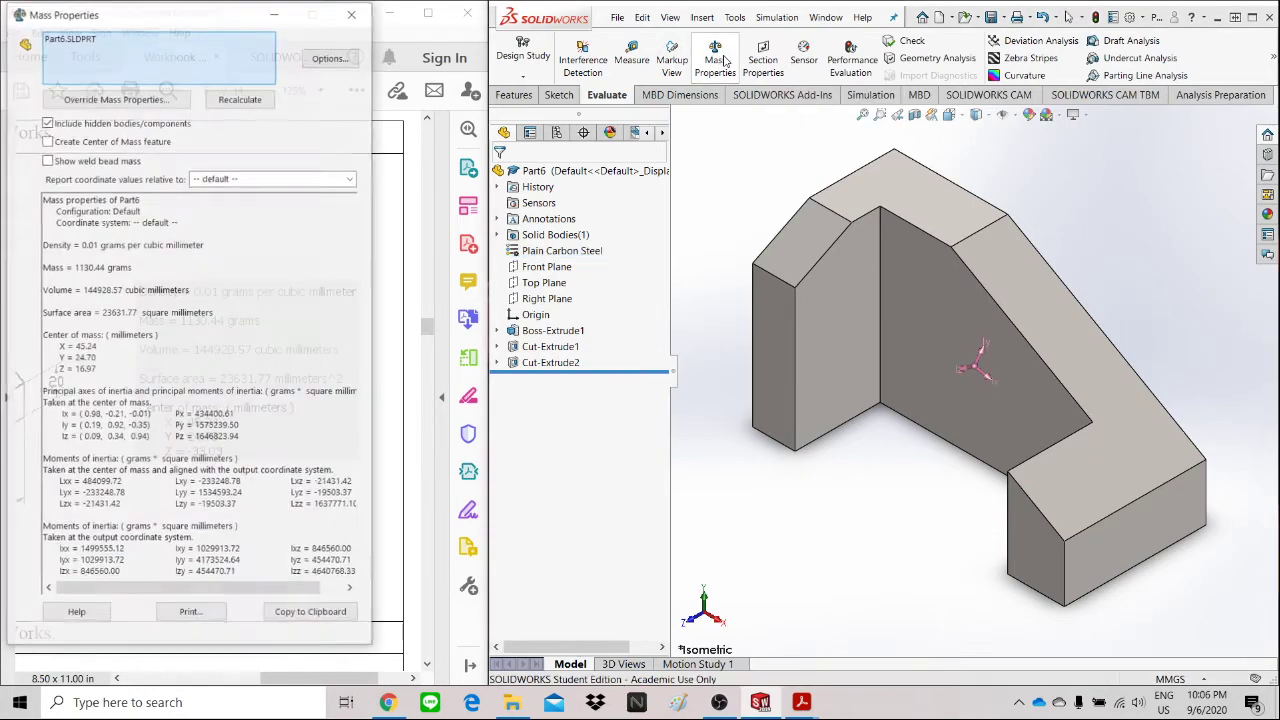
{"action": "left_click_drag", "start_coordinate": [199, 22], "coordinate": [675, 38]}
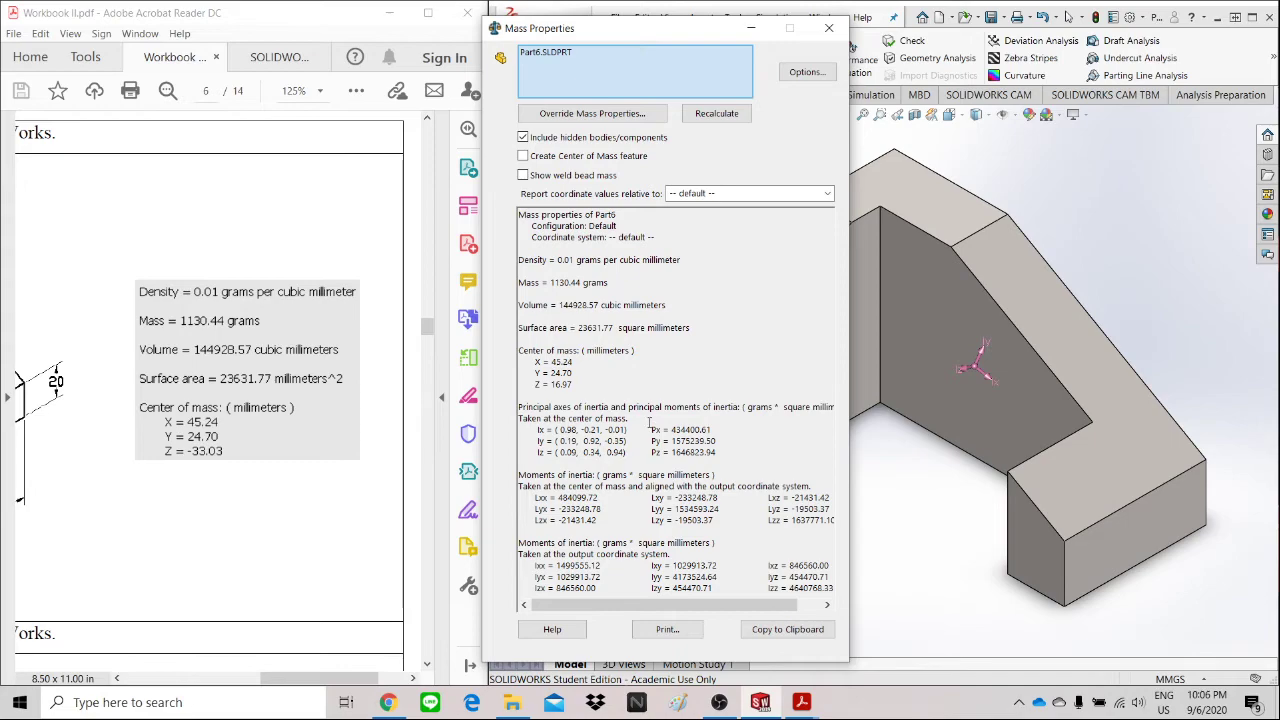
{"action": "left_click_drag", "start_coordinate": [609, 283], "coordinate": [520, 277]}
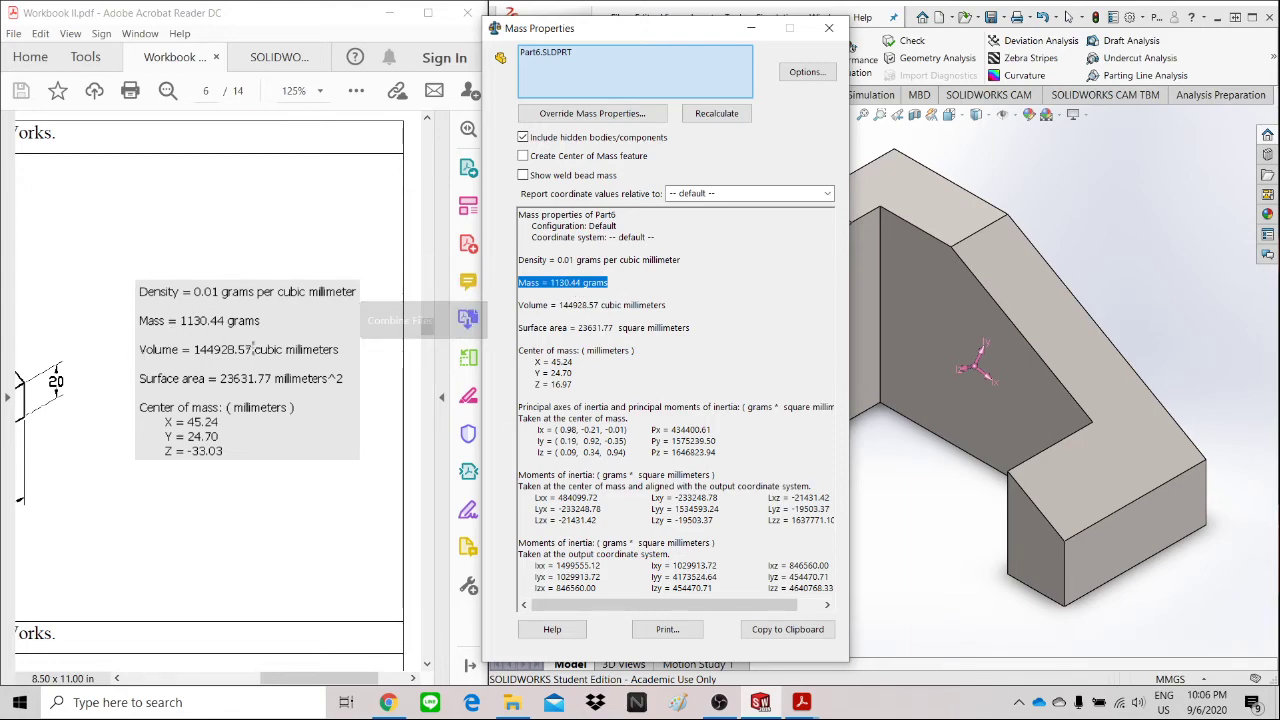
{"action": "left_click", "coordinate": [256, 322]}
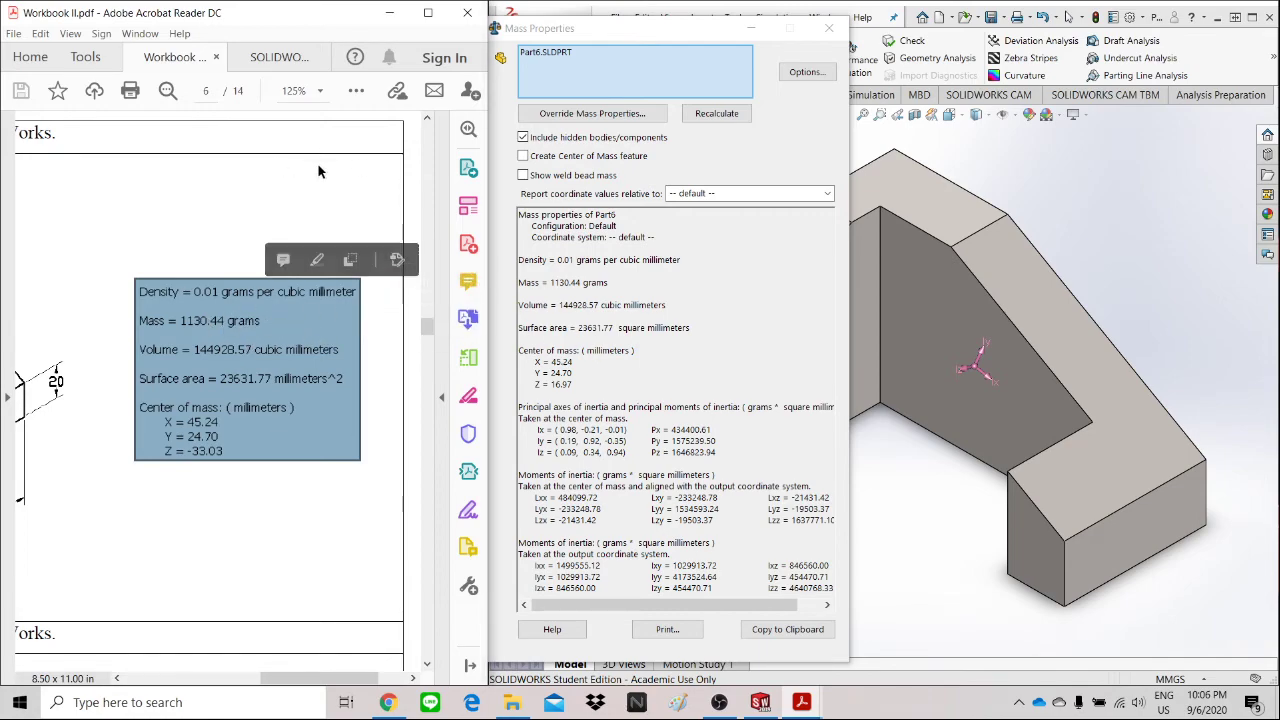
{"action": "left_click", "coordinate": [830, 30]}
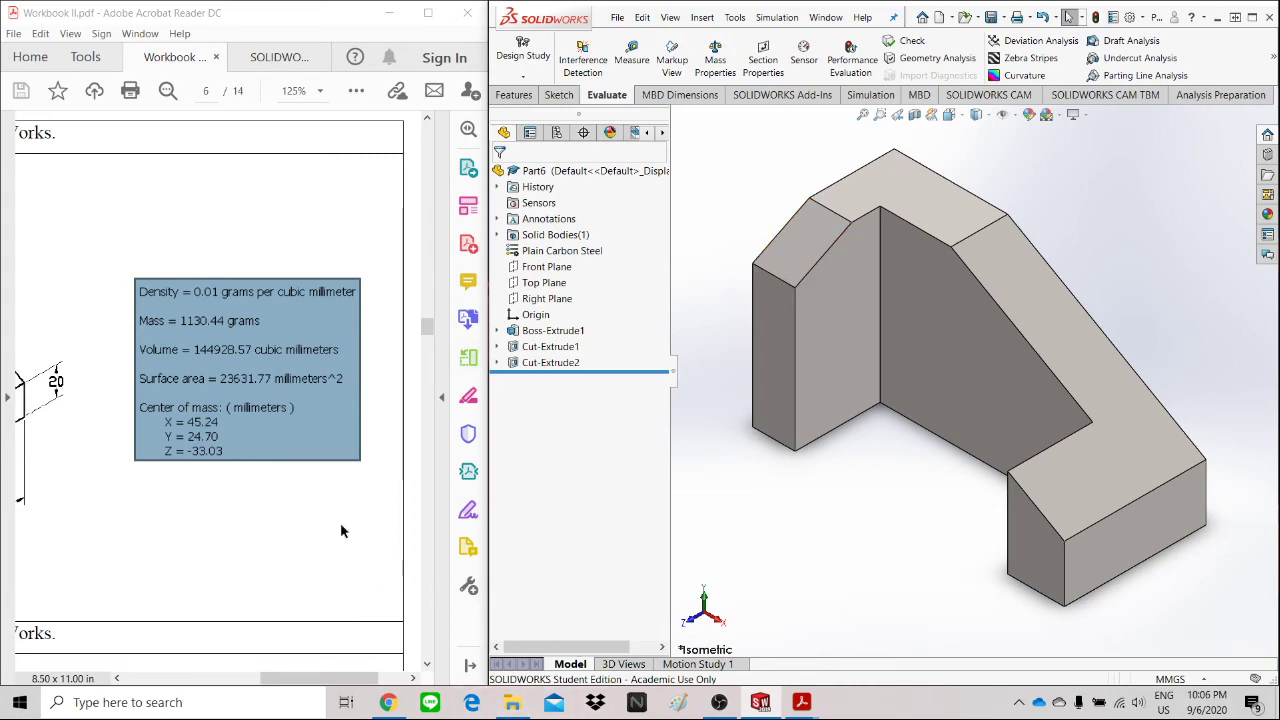
{"action": "left_click_drag", "start_coordinate": [283, 681], "coordinate": [167, 681]}
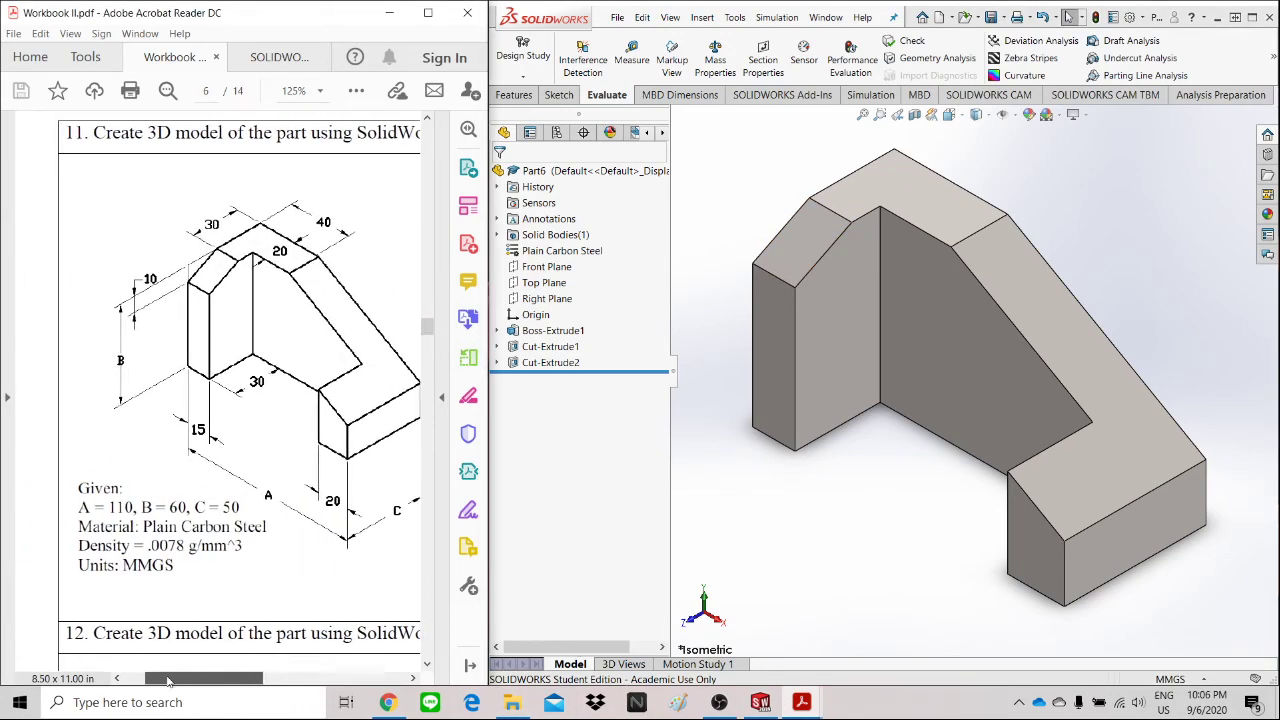